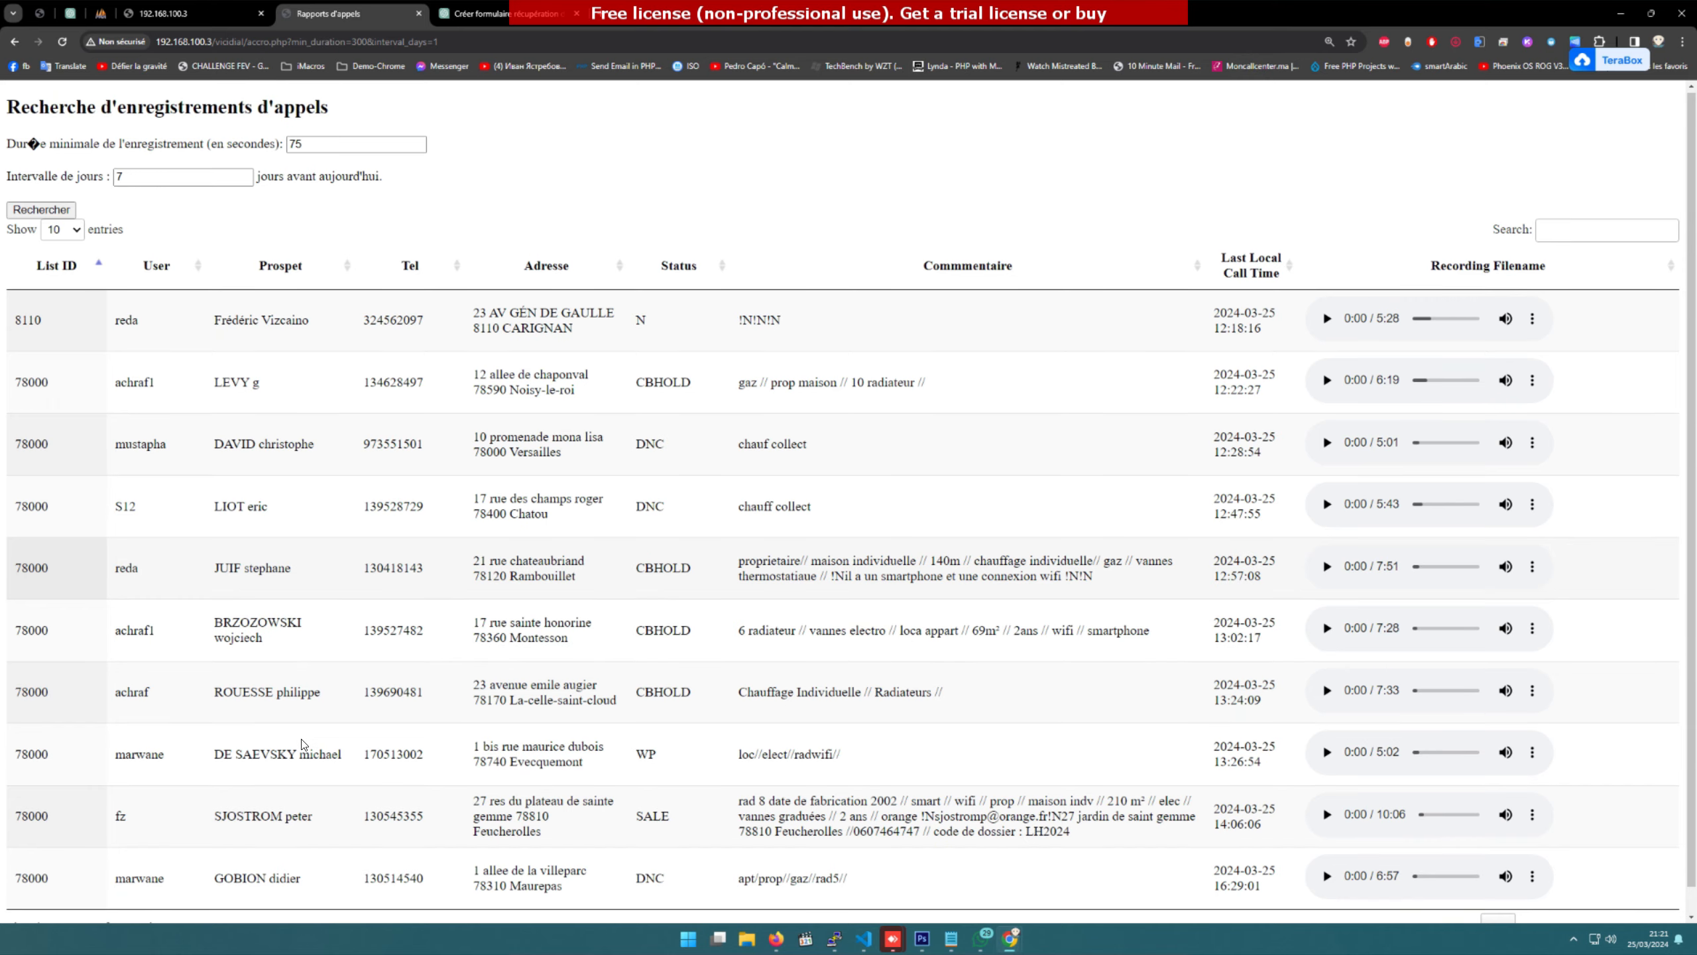
# Step: Show 100 recordings per page so all 38 entries appear, then scroll through the table
pyautogui.scroll(-1, 104, 914)
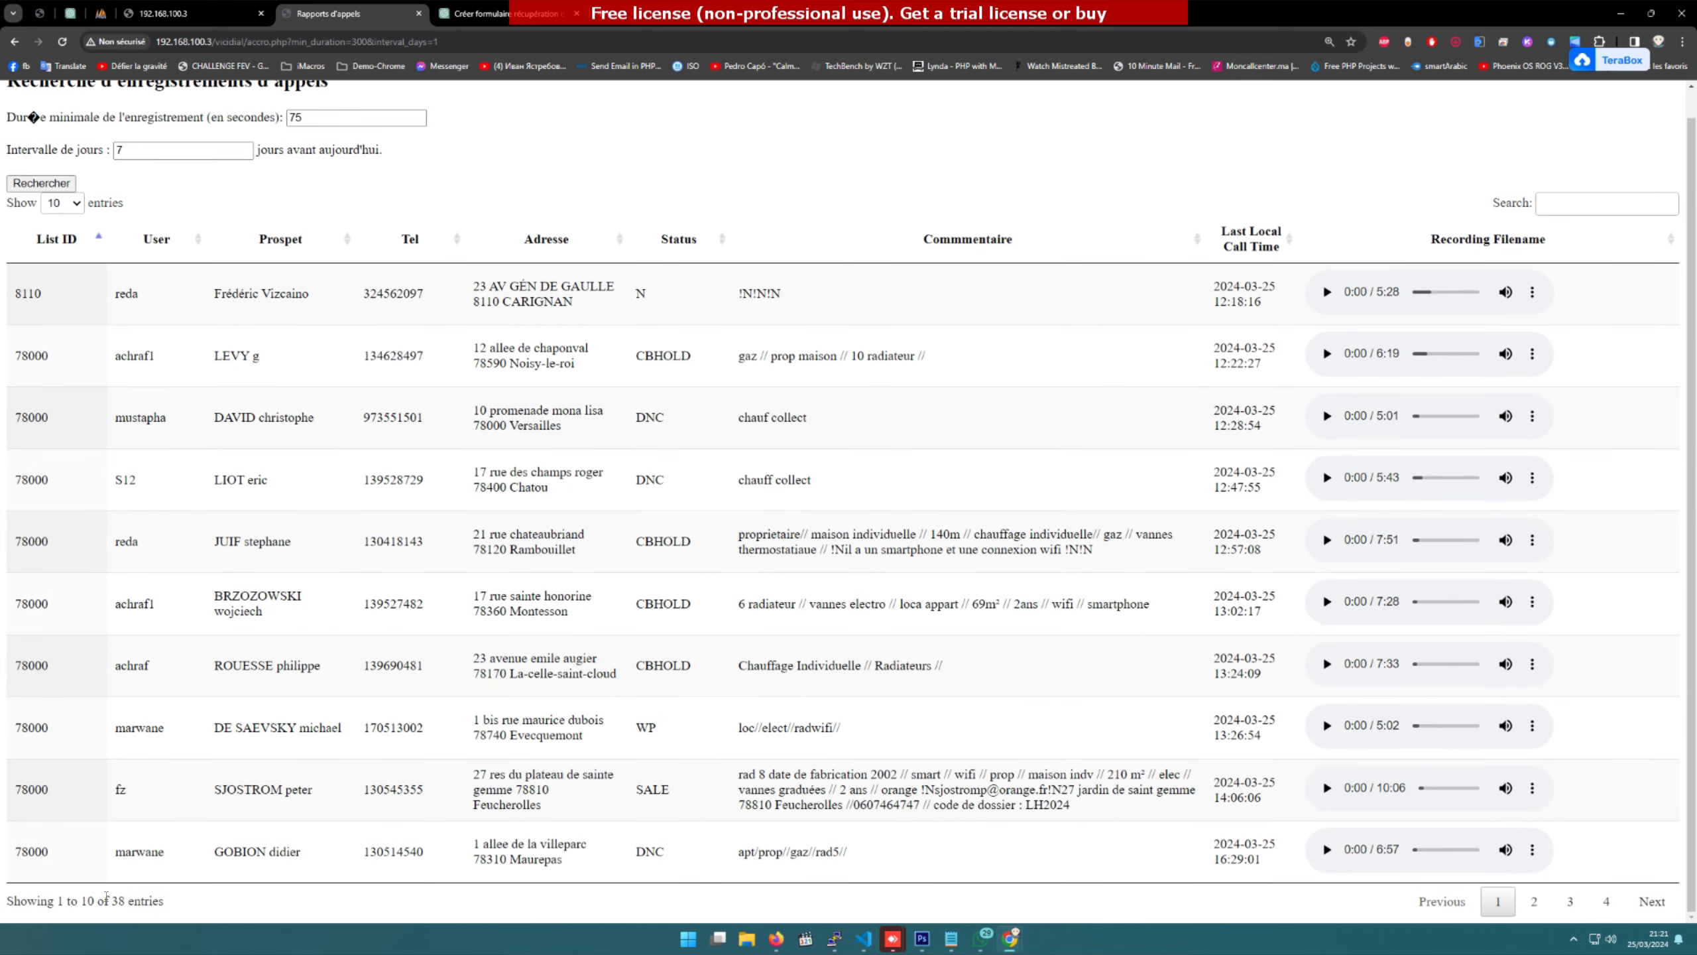
pyautogui.tripleClick(106, 896)
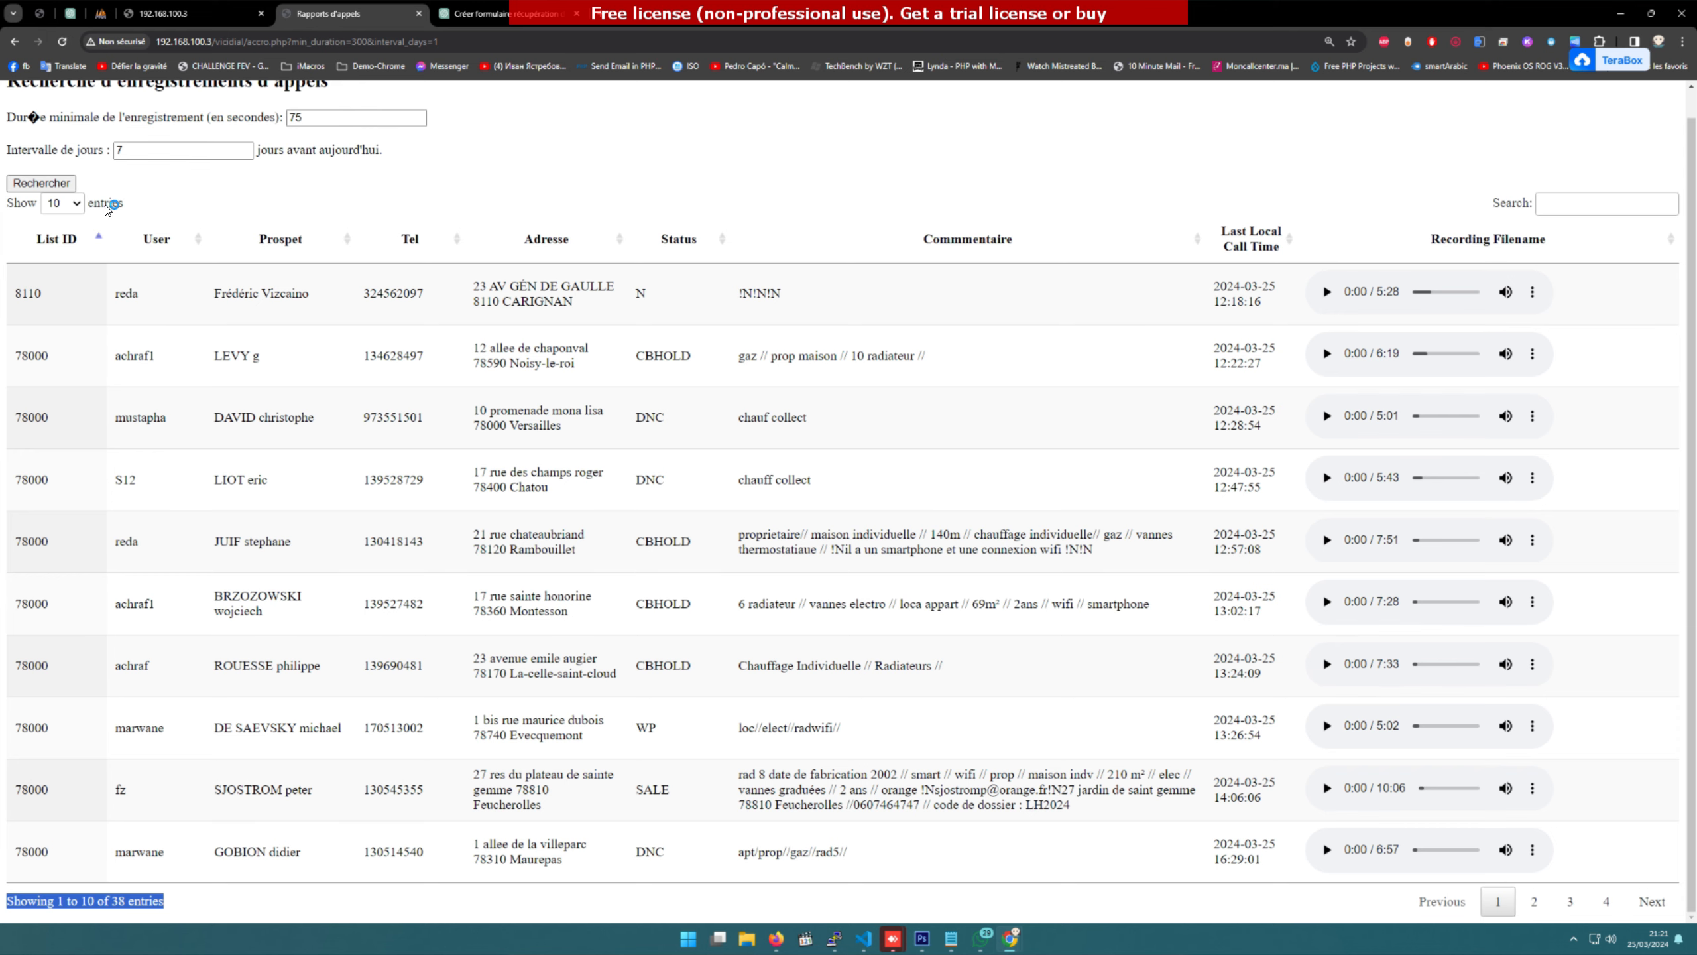
pyautogui.click(73, 203)
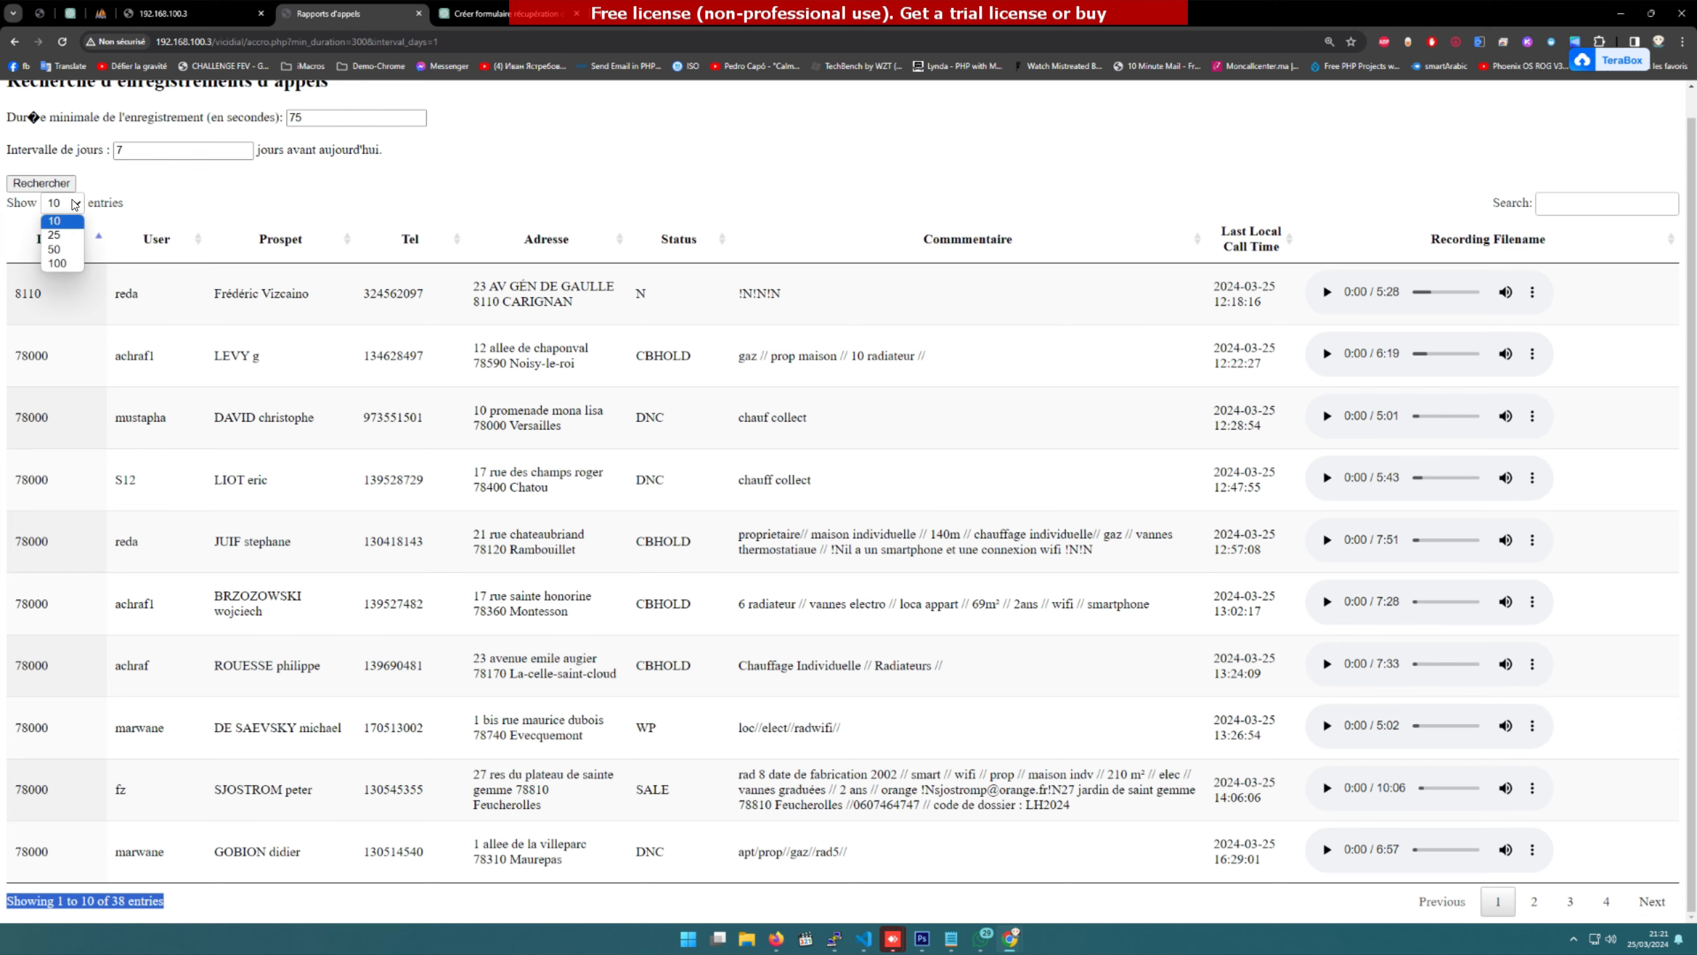
pyautogui.click(61, 263)
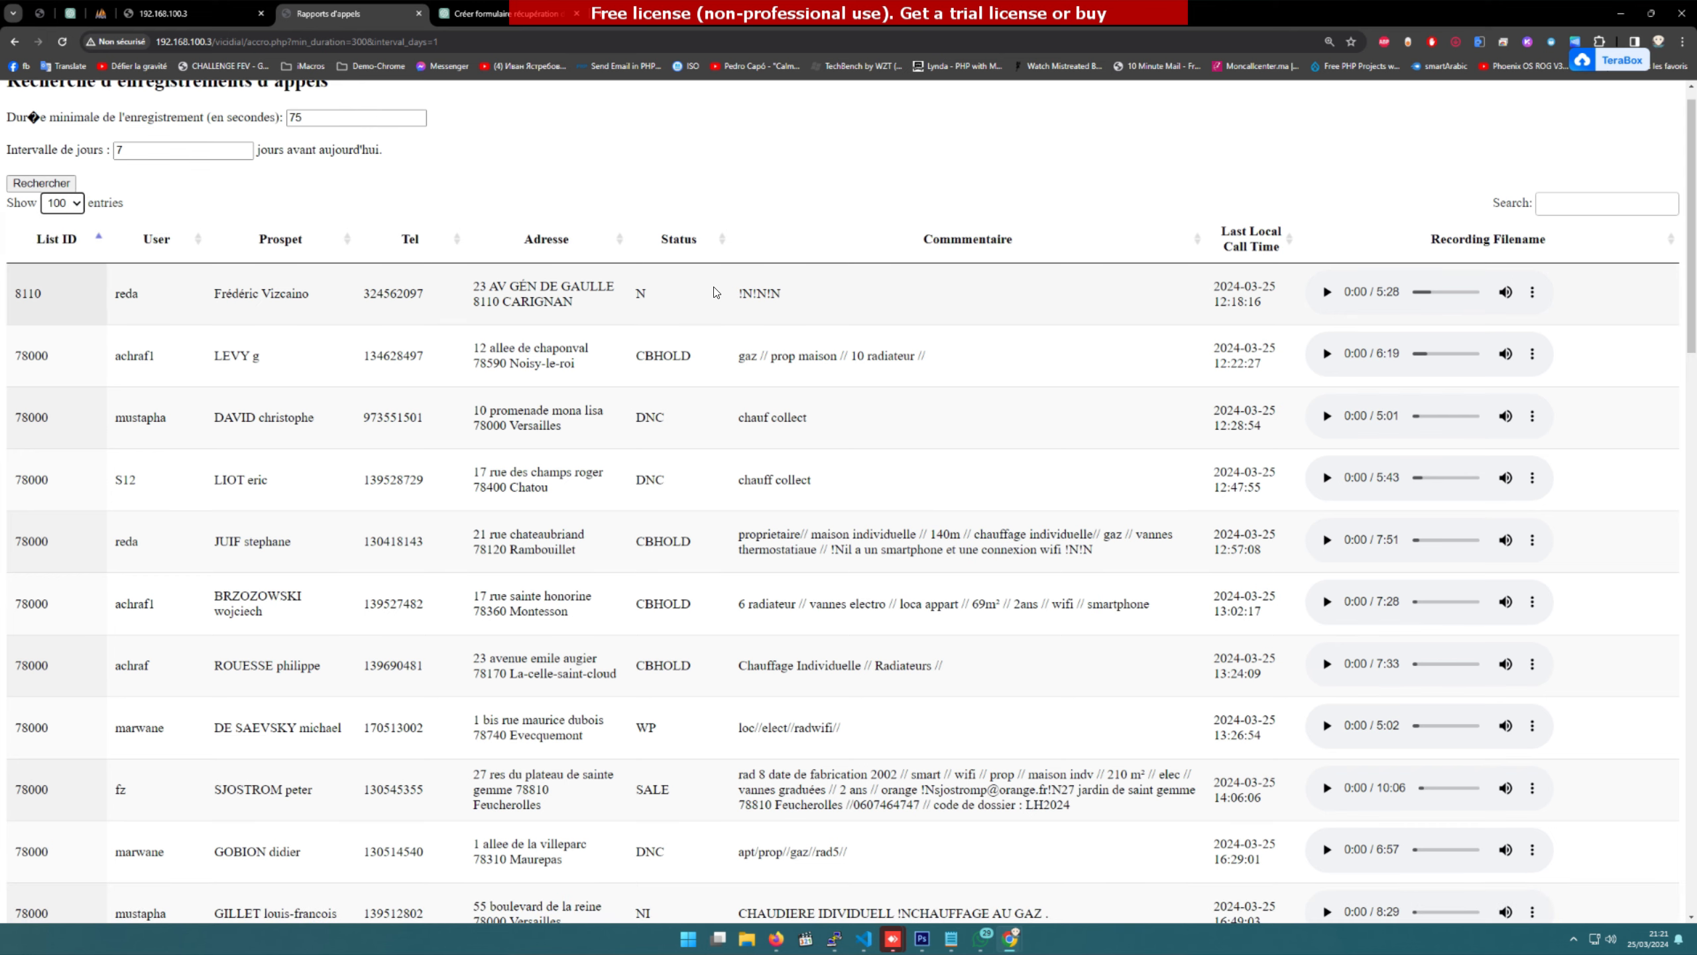
pyautogui.scroll(-8, 714, 292)
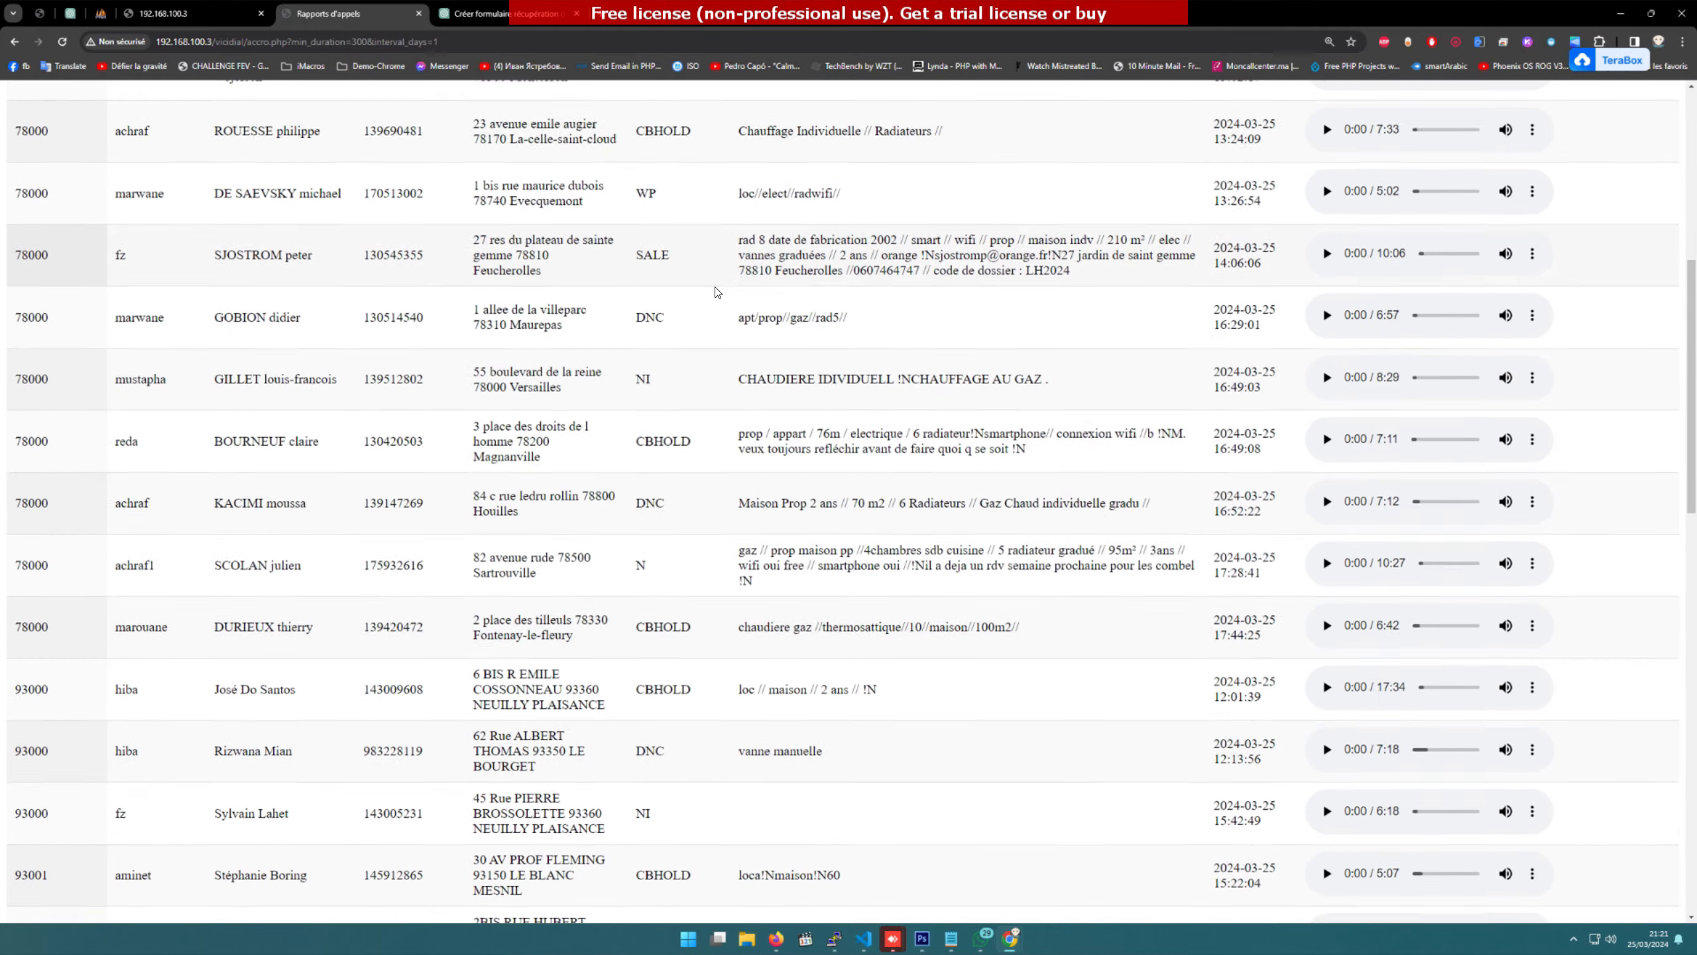
pyautogui.scroll(7, 716, 292)
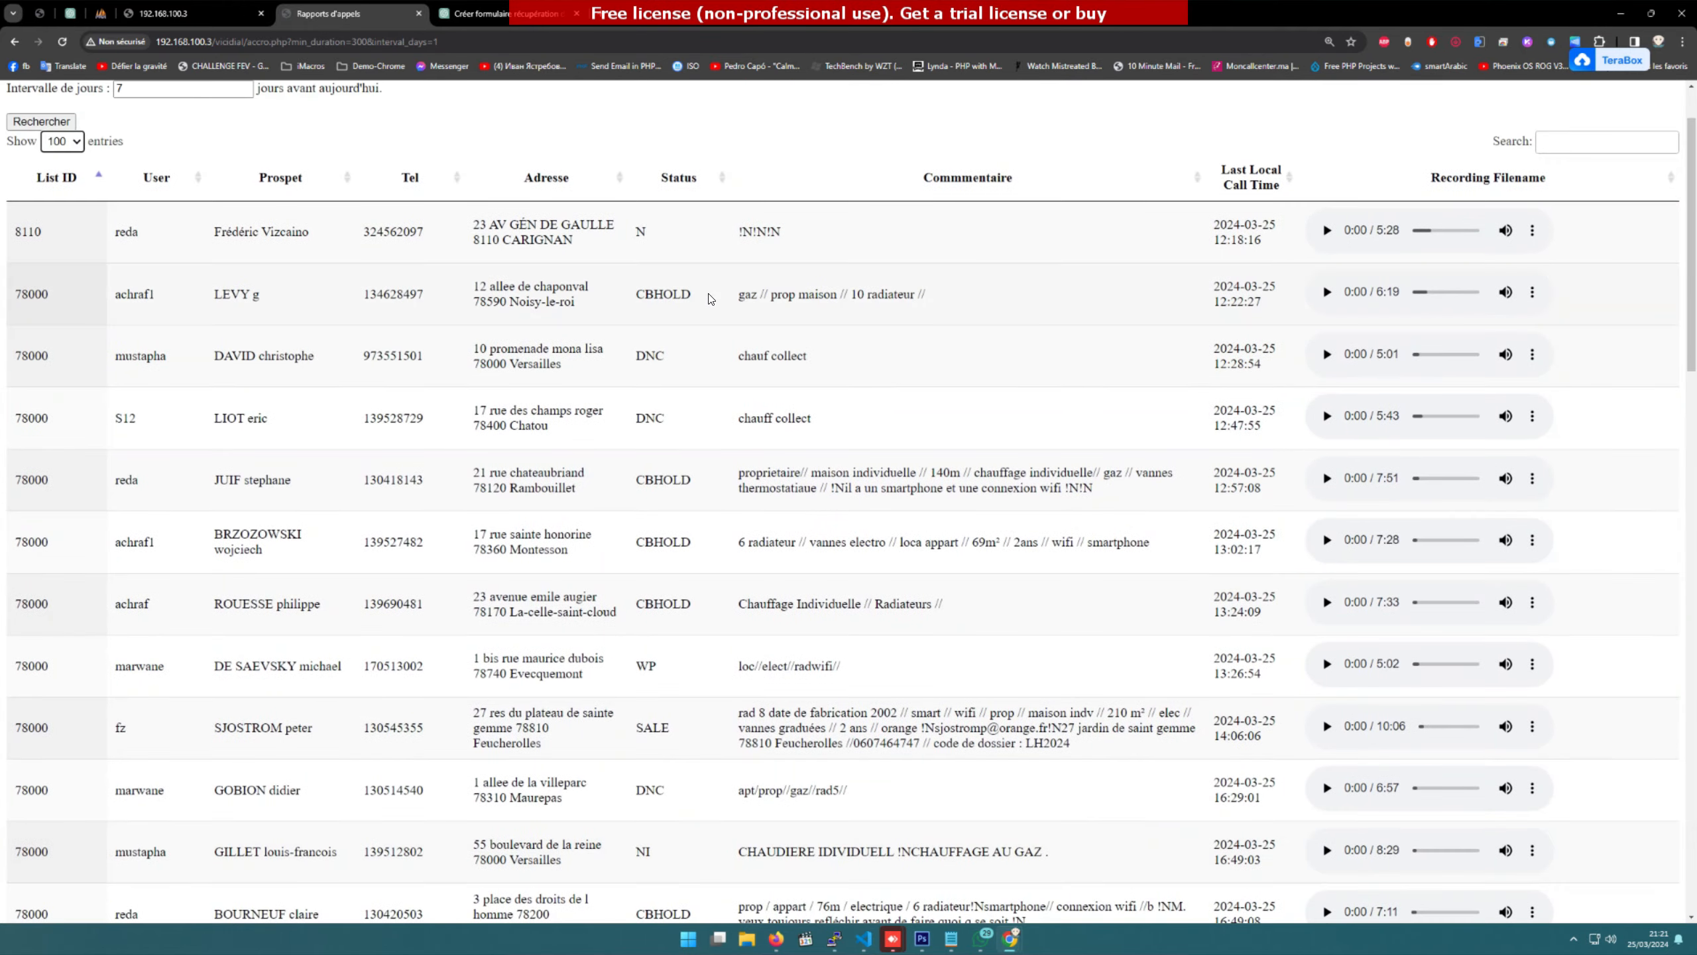
pyautogui.scroll(2, 709, 298)
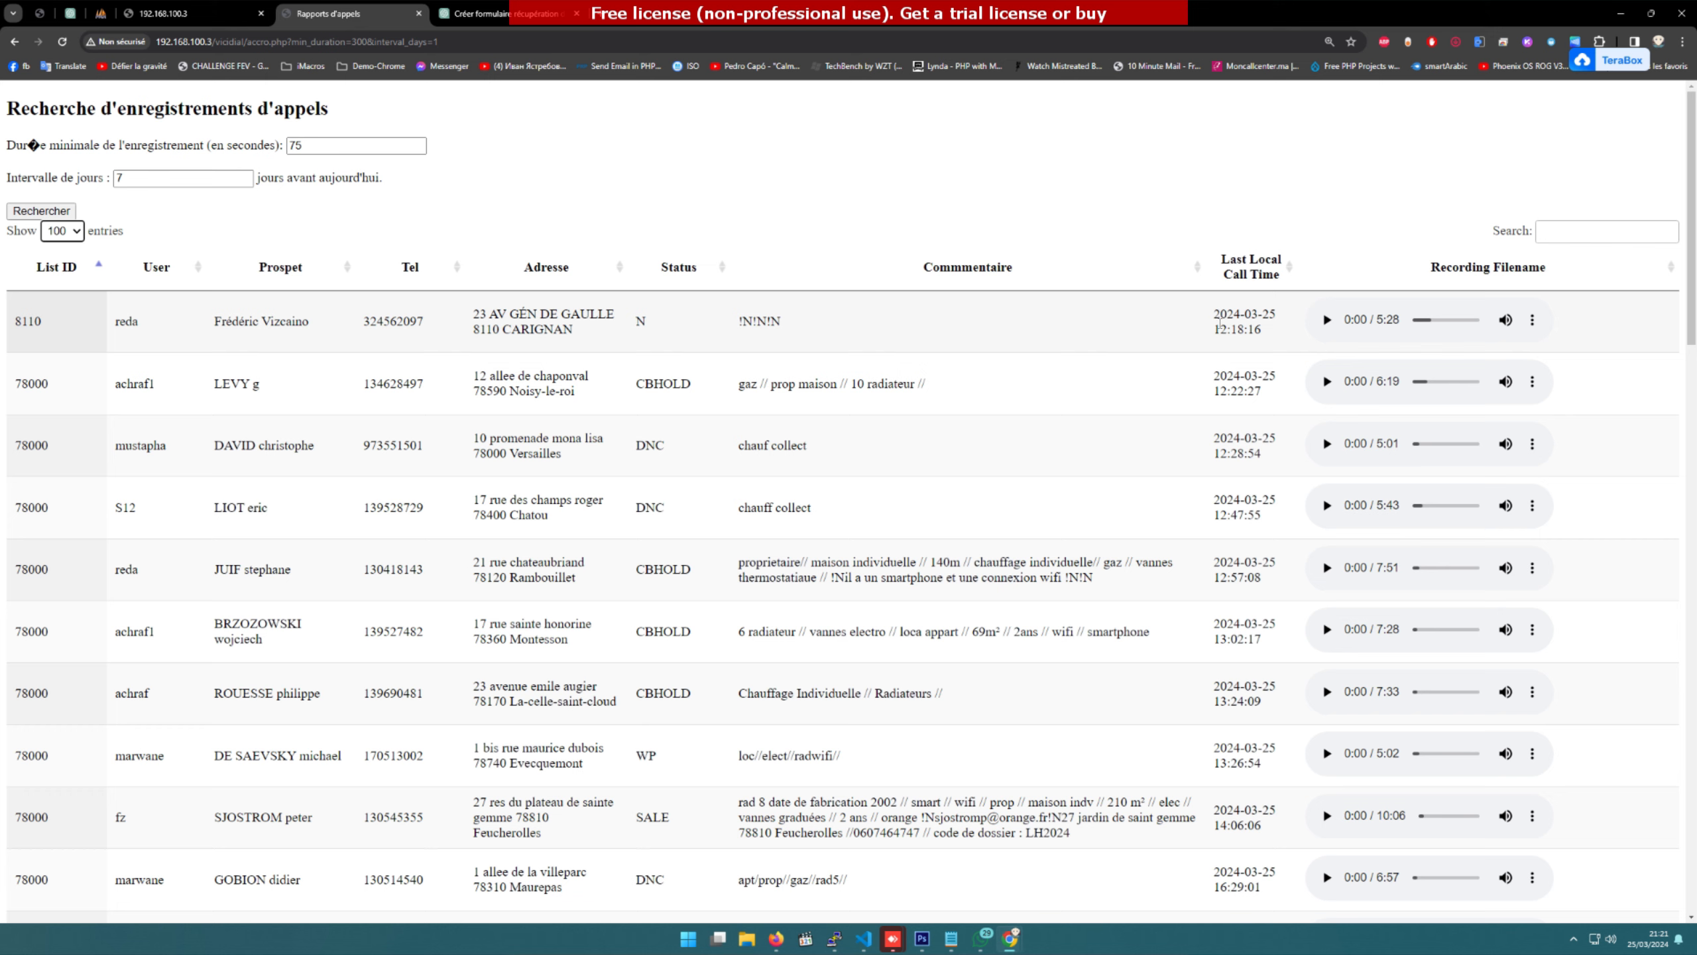
# Step: Play the first row's call recording and skip ahead to about 2:28
pyautogui.click(1326, 319)
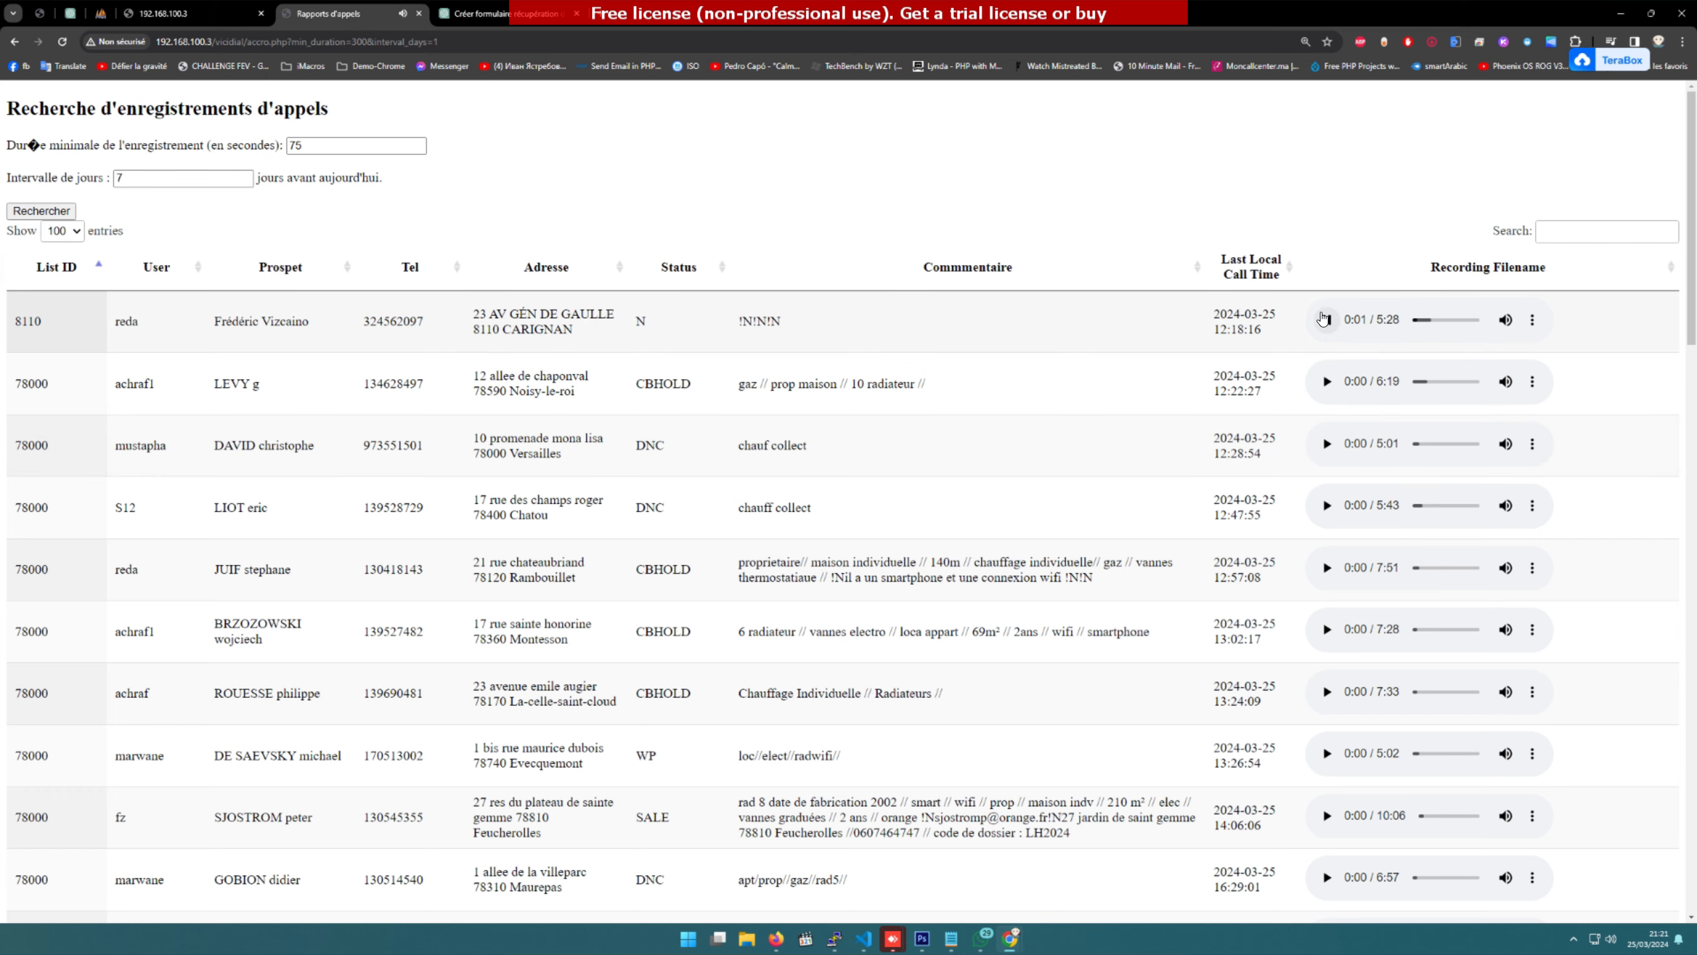
pyautogui.click(1428, 321)
pyautogui.click(1442, 320)
# Step: Raise the system volume to maximum, then pause the recording at 2:43
pyautogui.click(1595, 938)
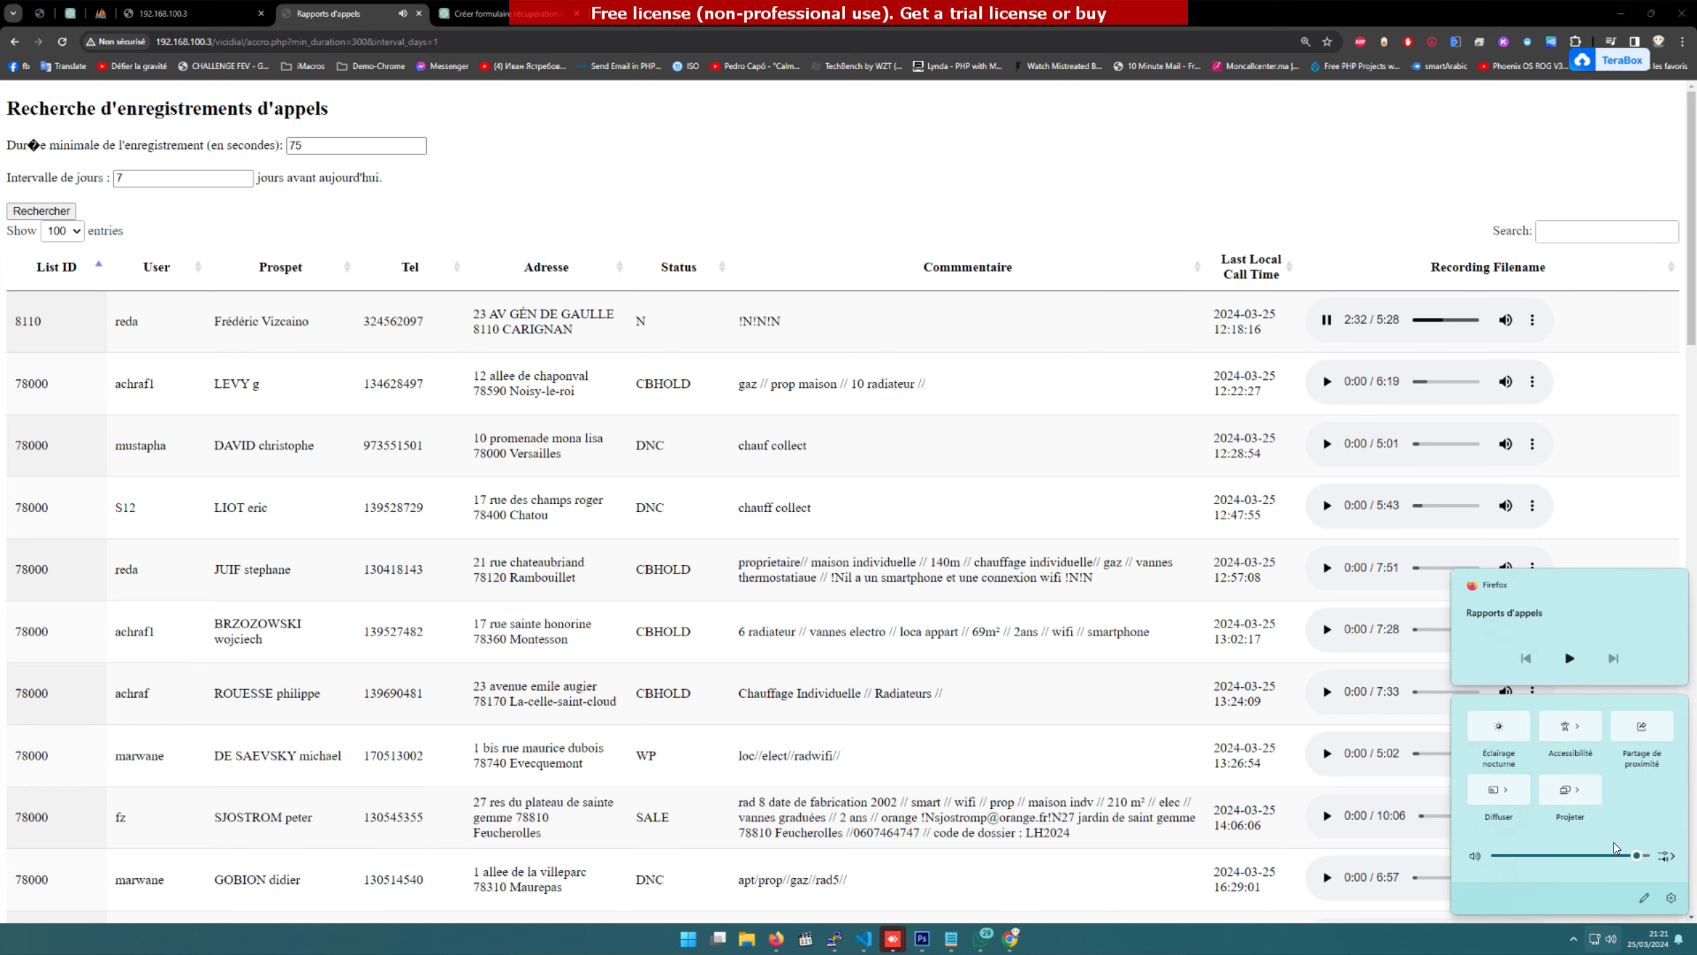
pyautogui.moveTo(1636, 856); pyautogui.dragTo(1692, 859)
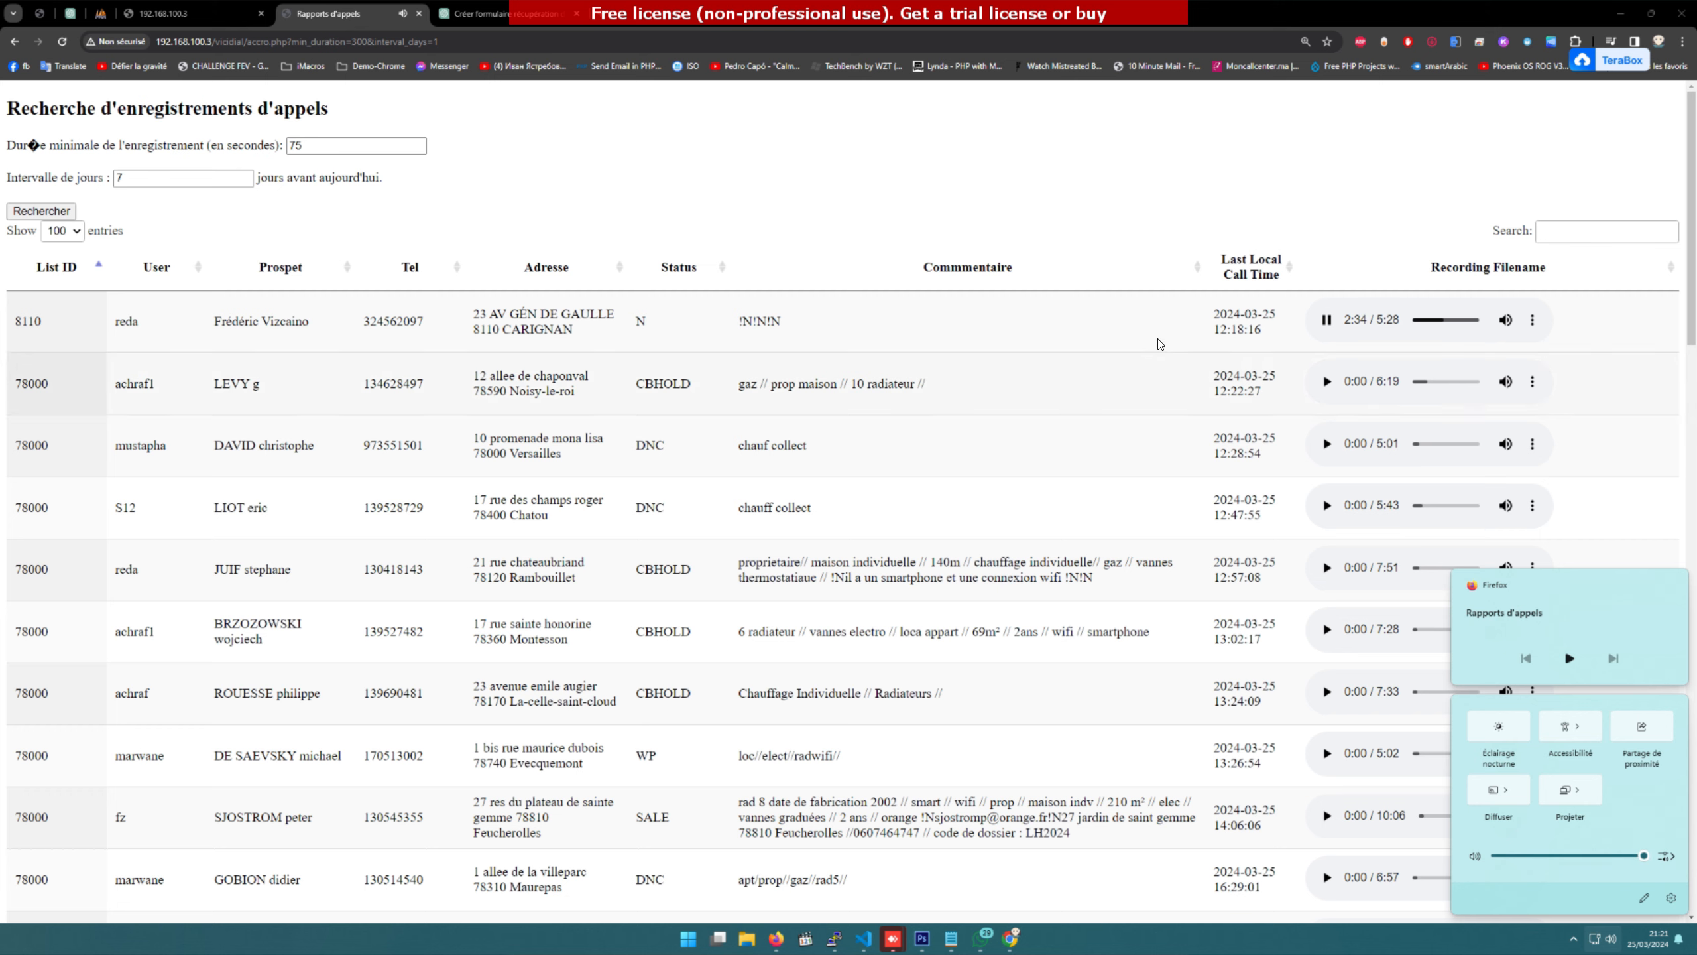
pyautogui.click(1323, 621)
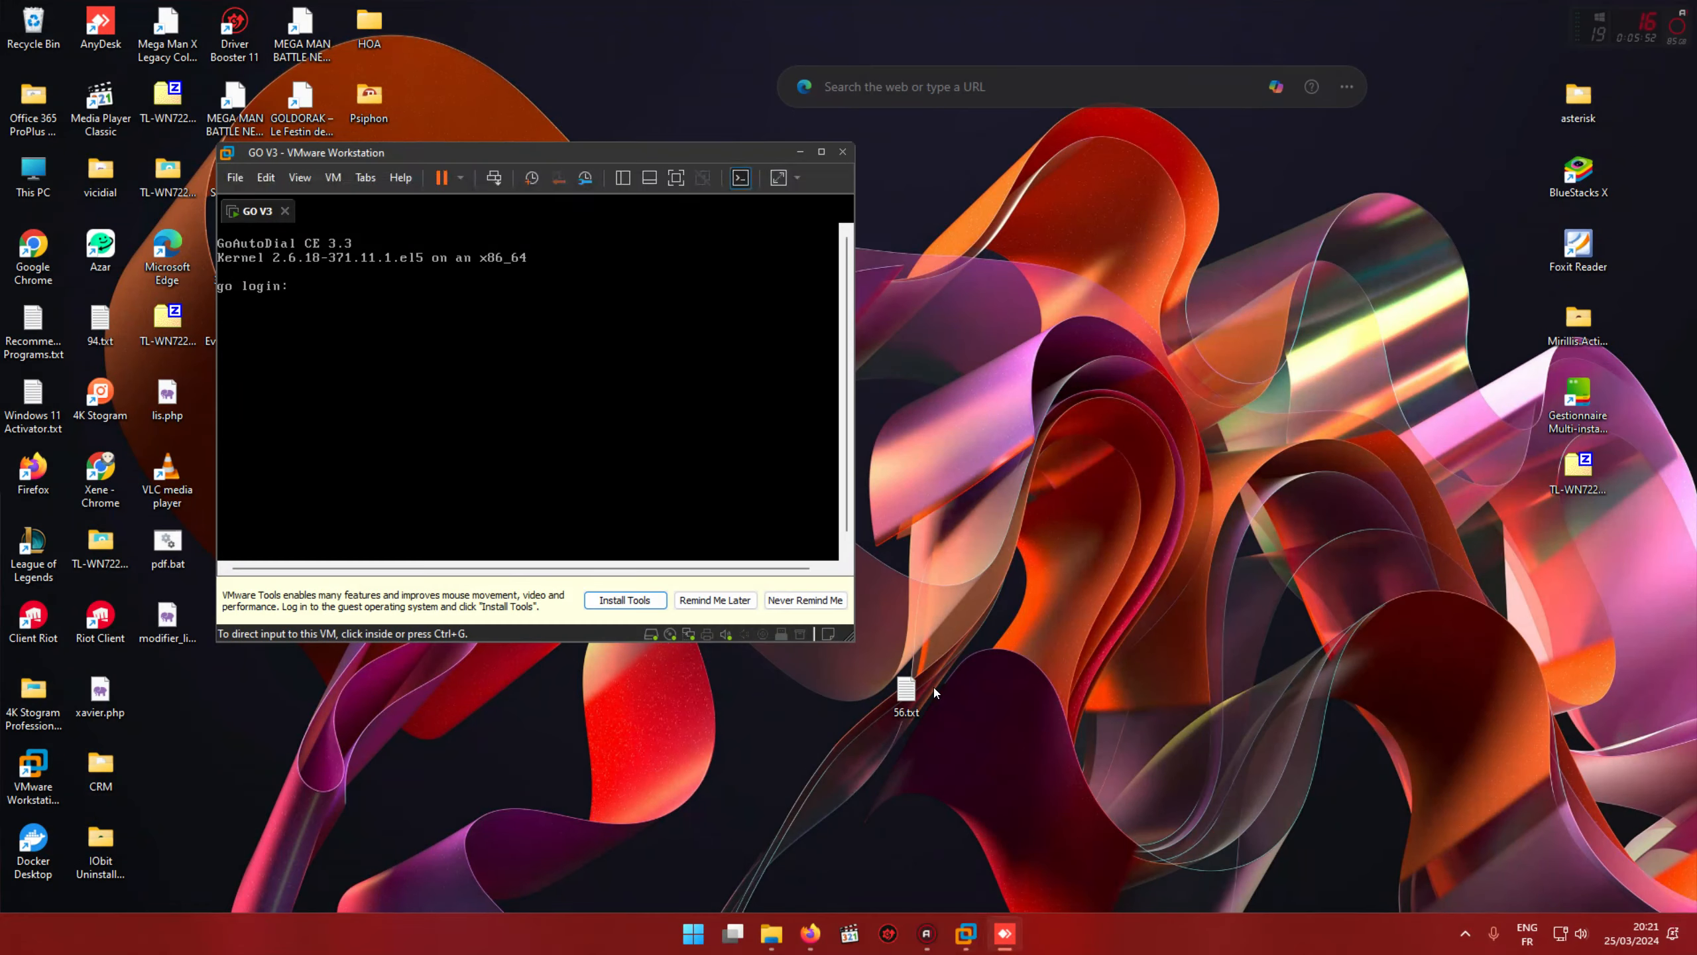
pyautogui.click(1572, 934)
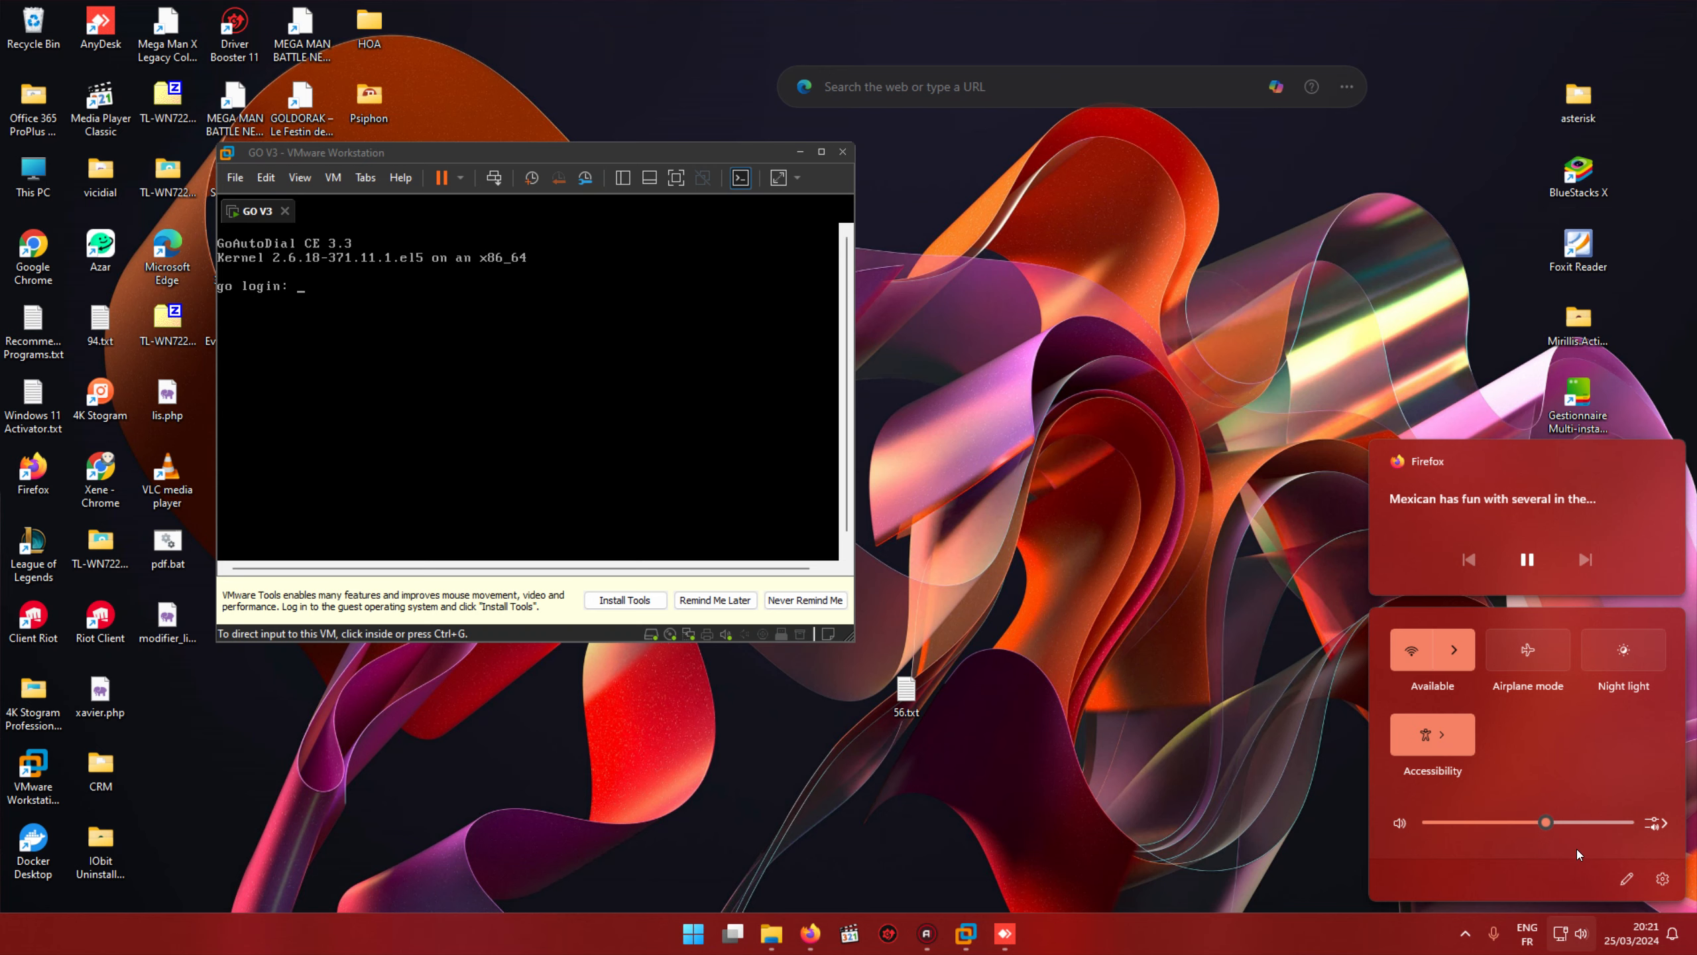
pyautogui.click(1011, 884)
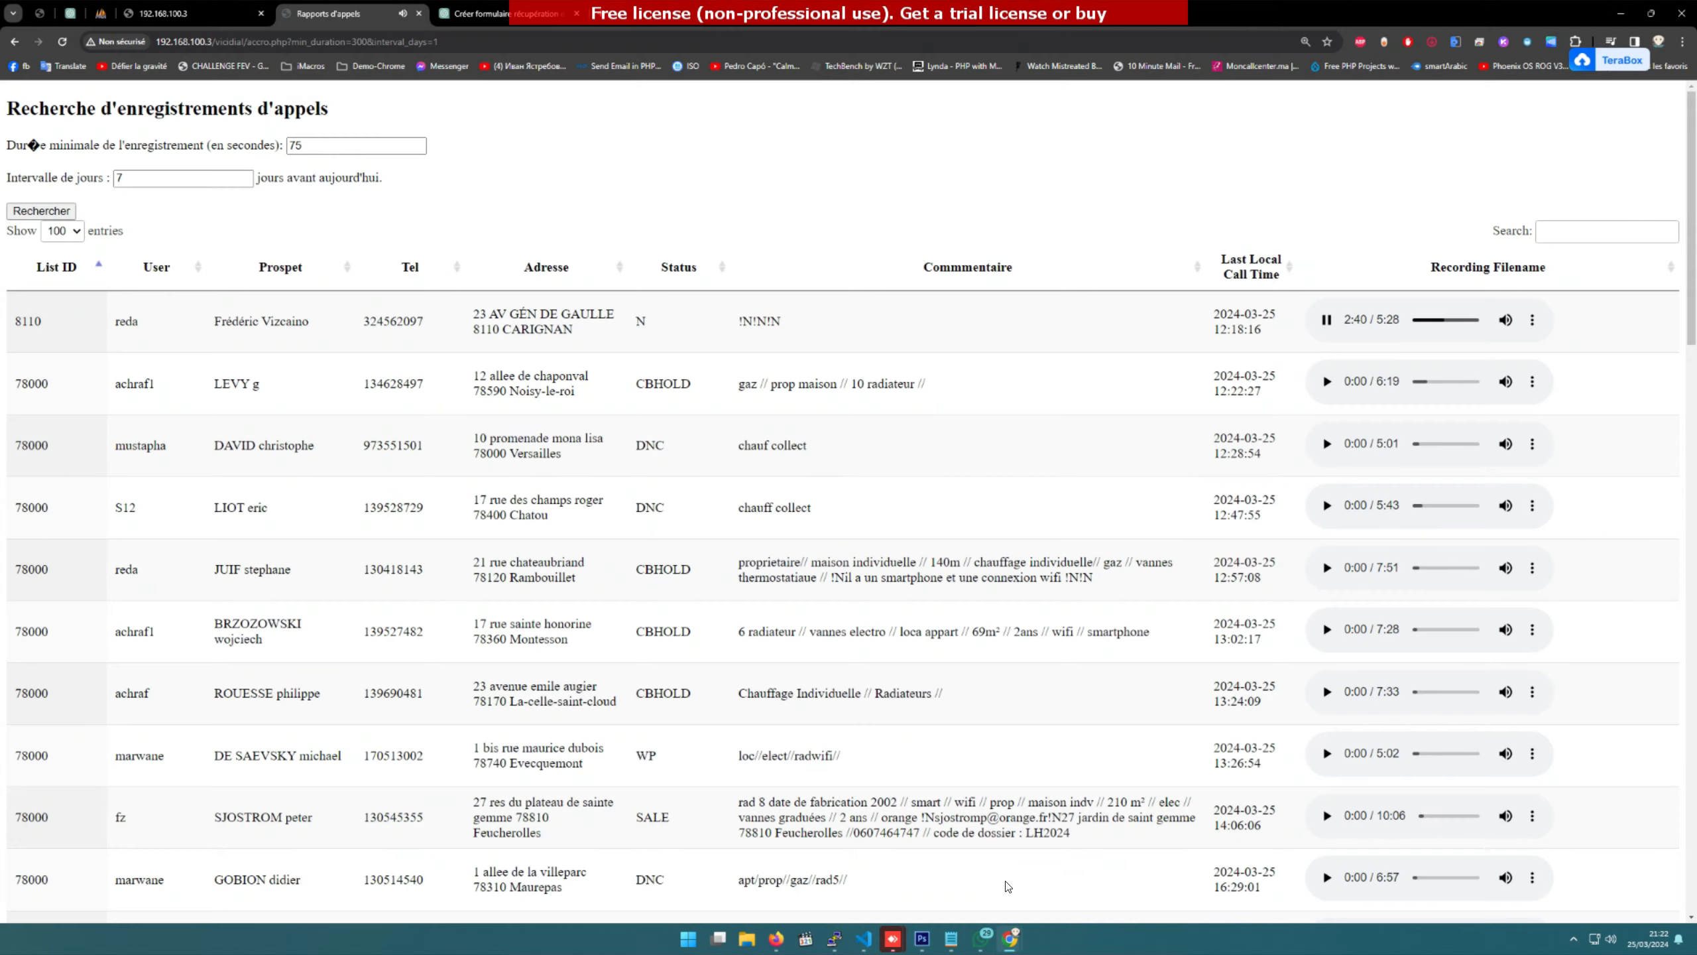
pyautogui.click(1328, 319)
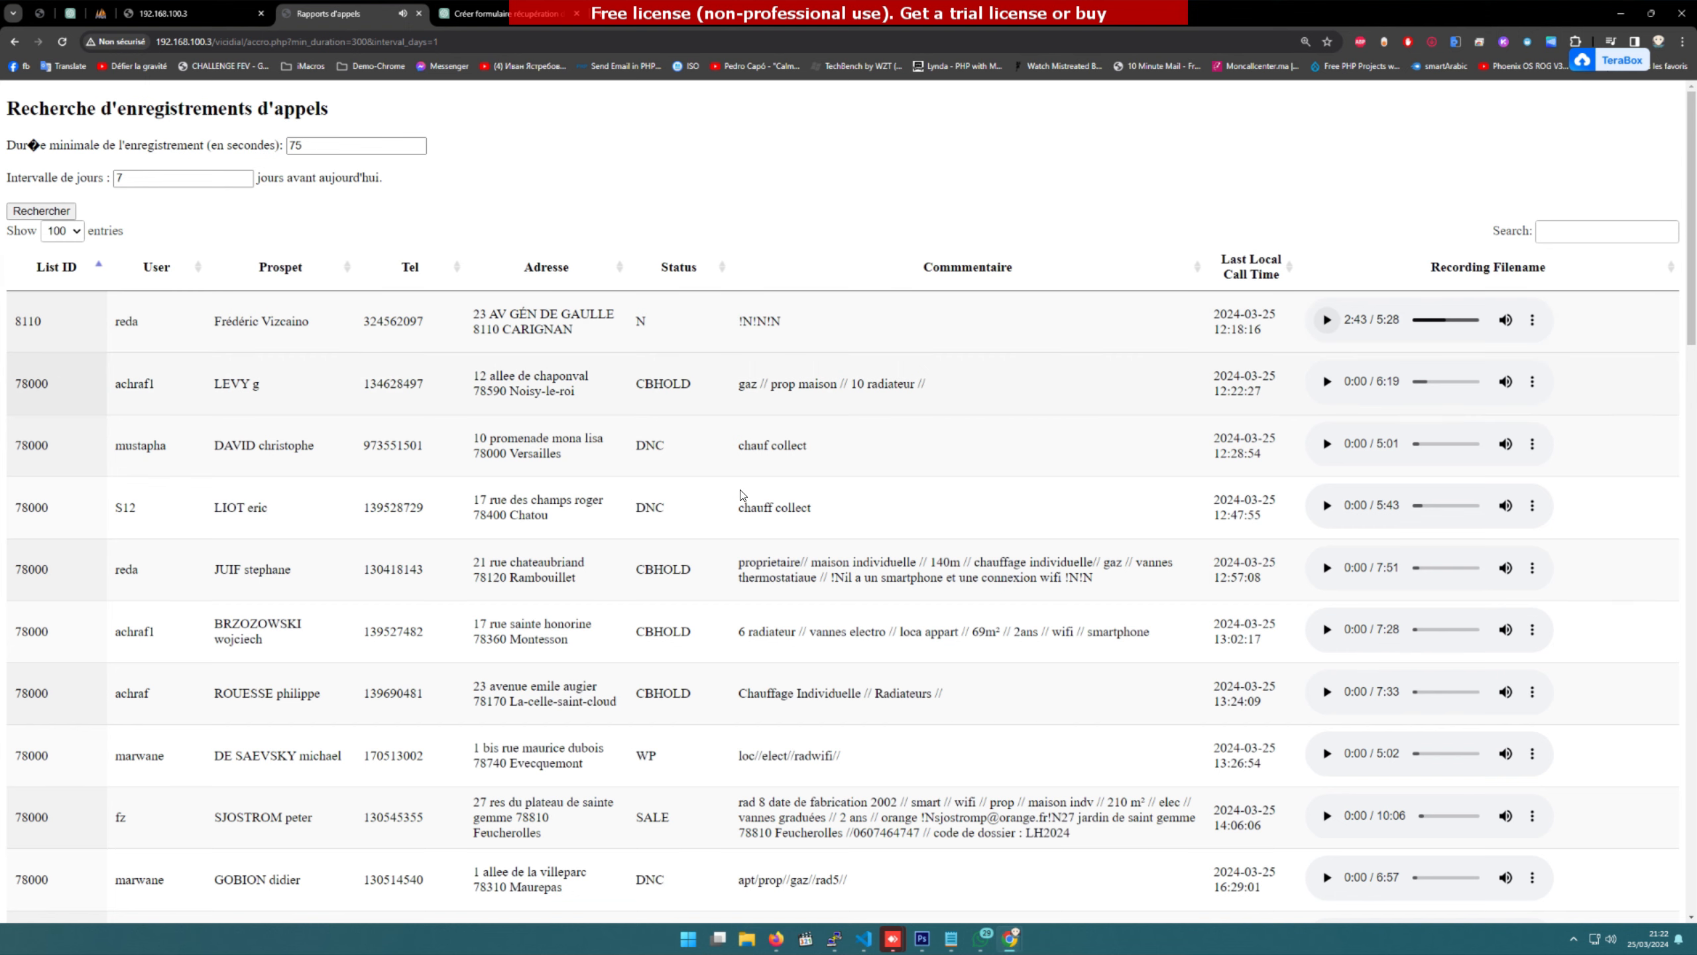
# Step: Play the SALE call's recording, jump ahead to about 1:43, and pause it at 1:50
pyautogui.scroll(-2, 746, 505)
pyautogui.scroll(-1, 746, 506)
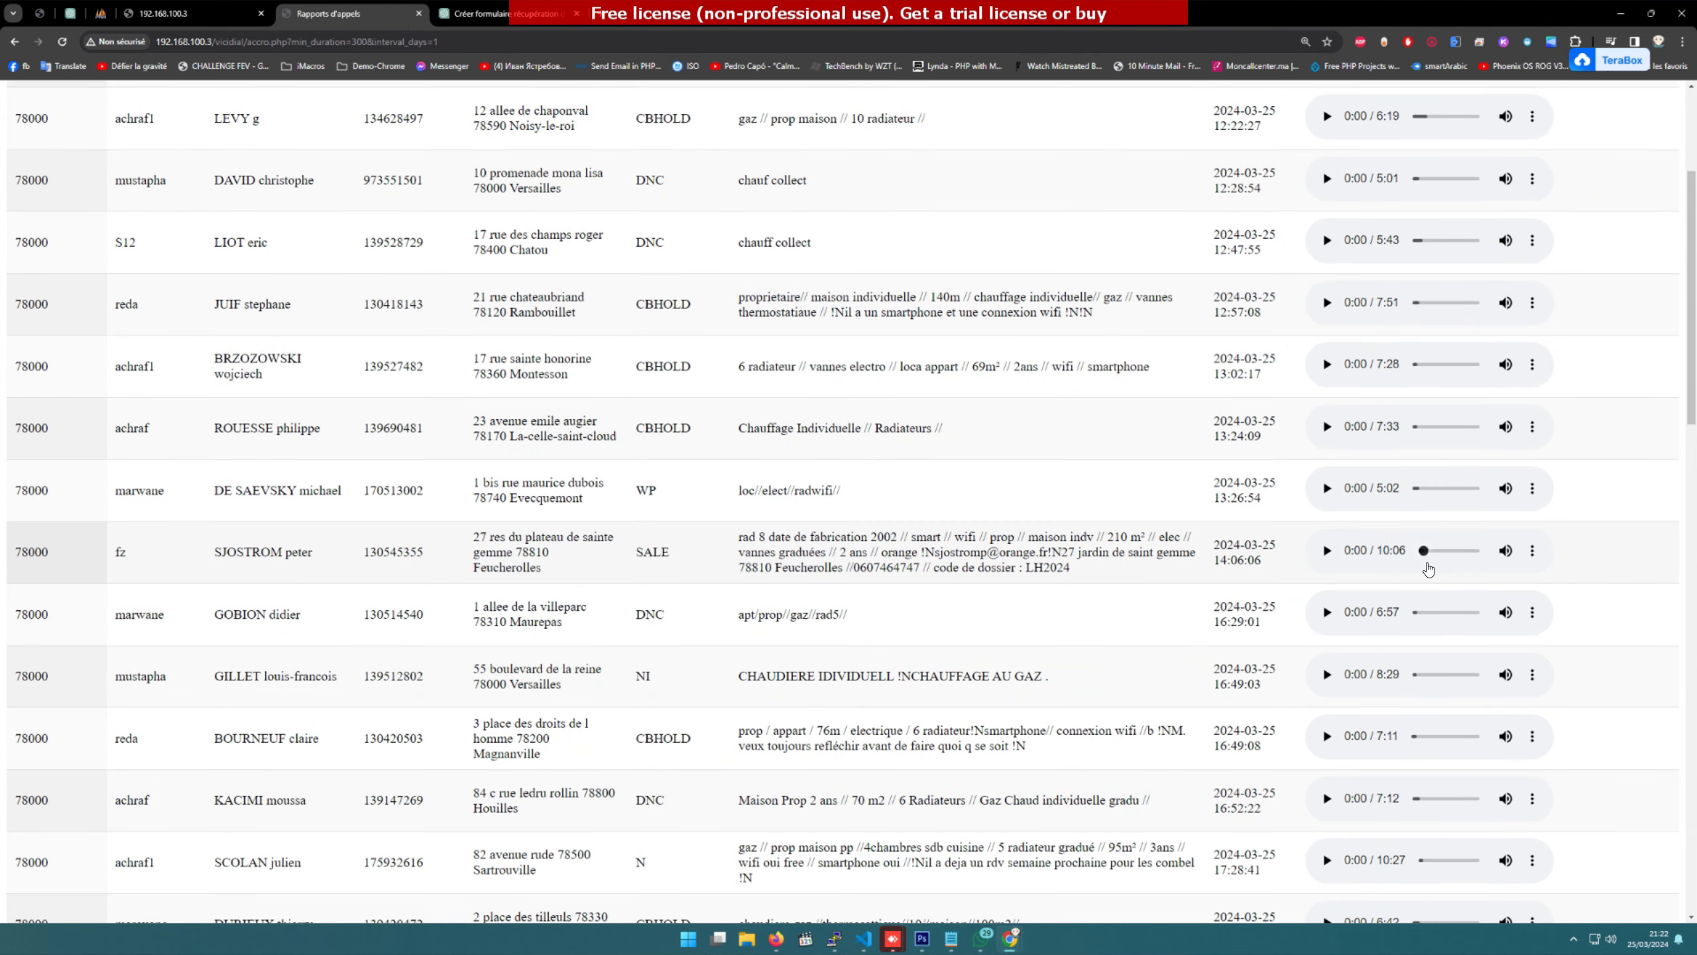
pyautogui.click(1327, 551)
pyautogui.click(1431, 551)
pyautogui.click(1327, 550)
pyautogui.scroll(3, 1328, 554)
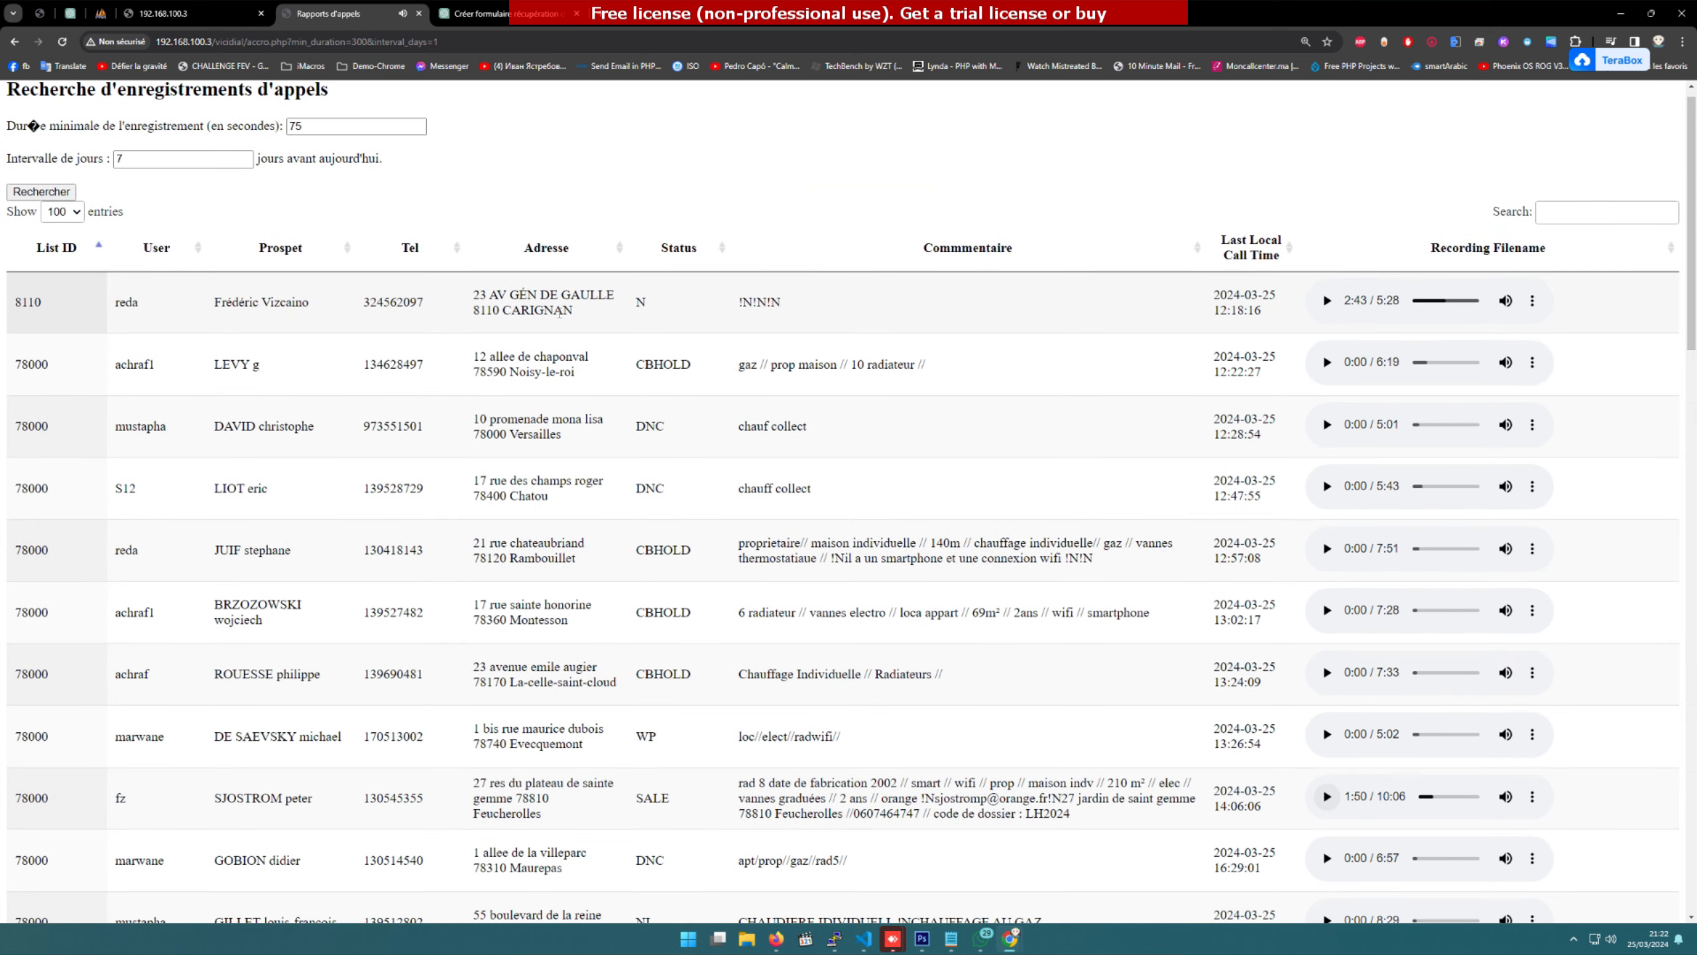
pyautogui.scroll(1, 560, 313)
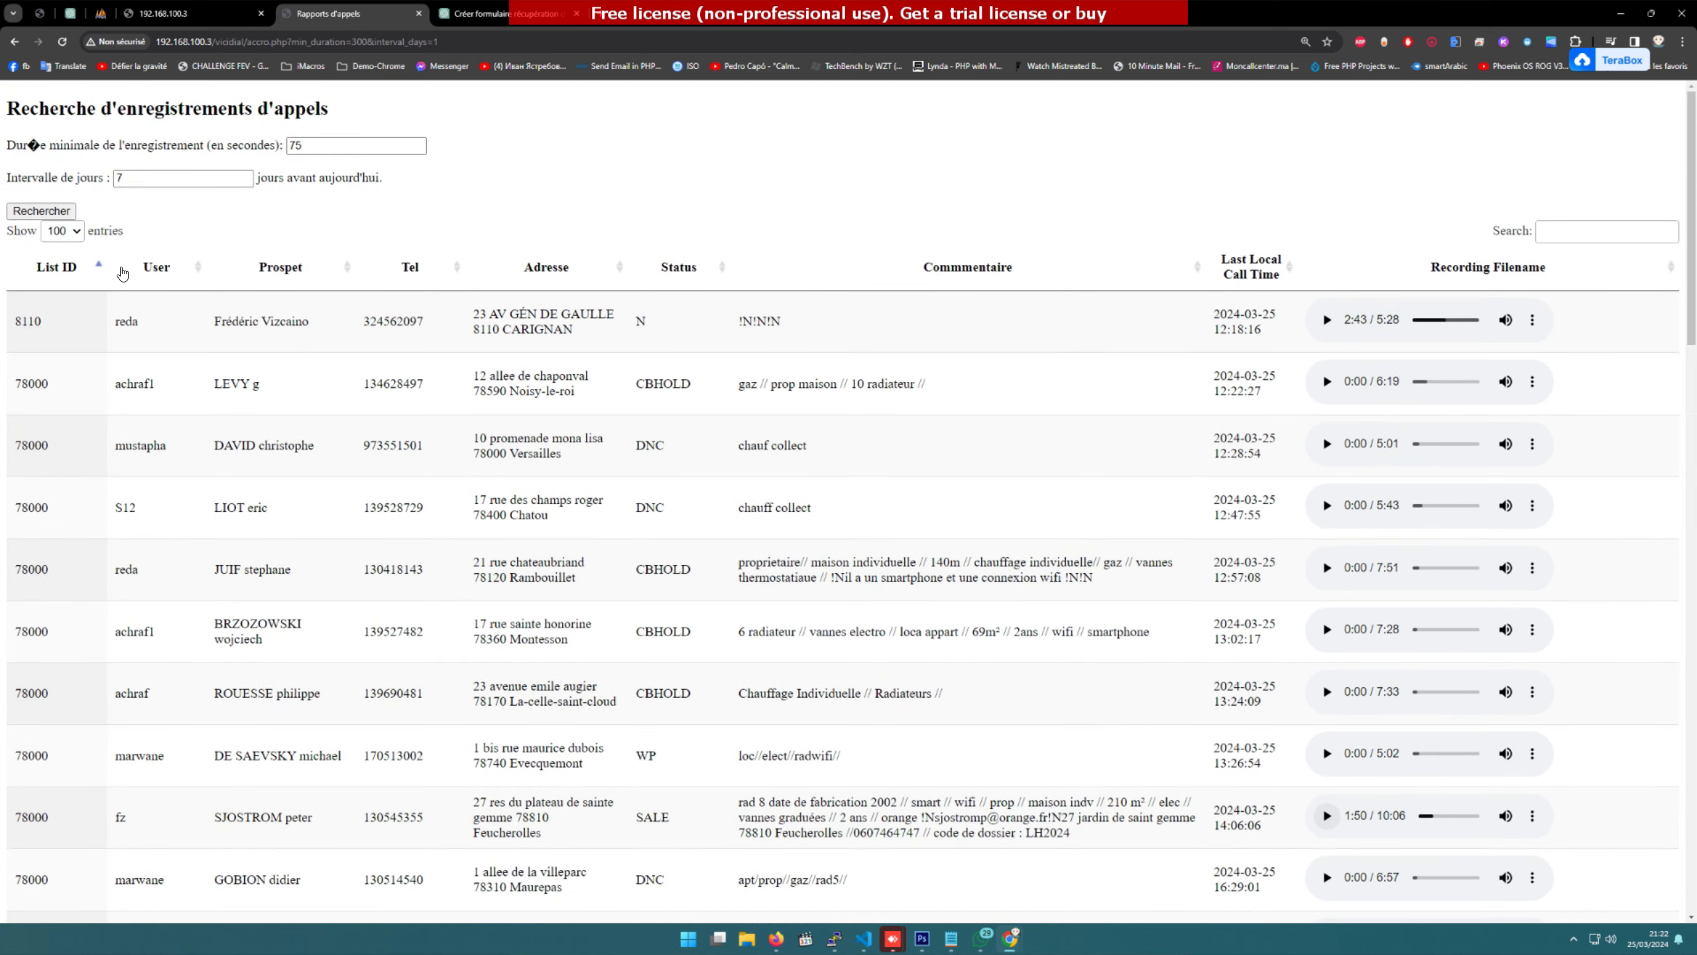
# Step: Sort the recordings by user, toggling between ascending and descending
pyautogui.click(155, 268)
pyautogui.click(172, 268)
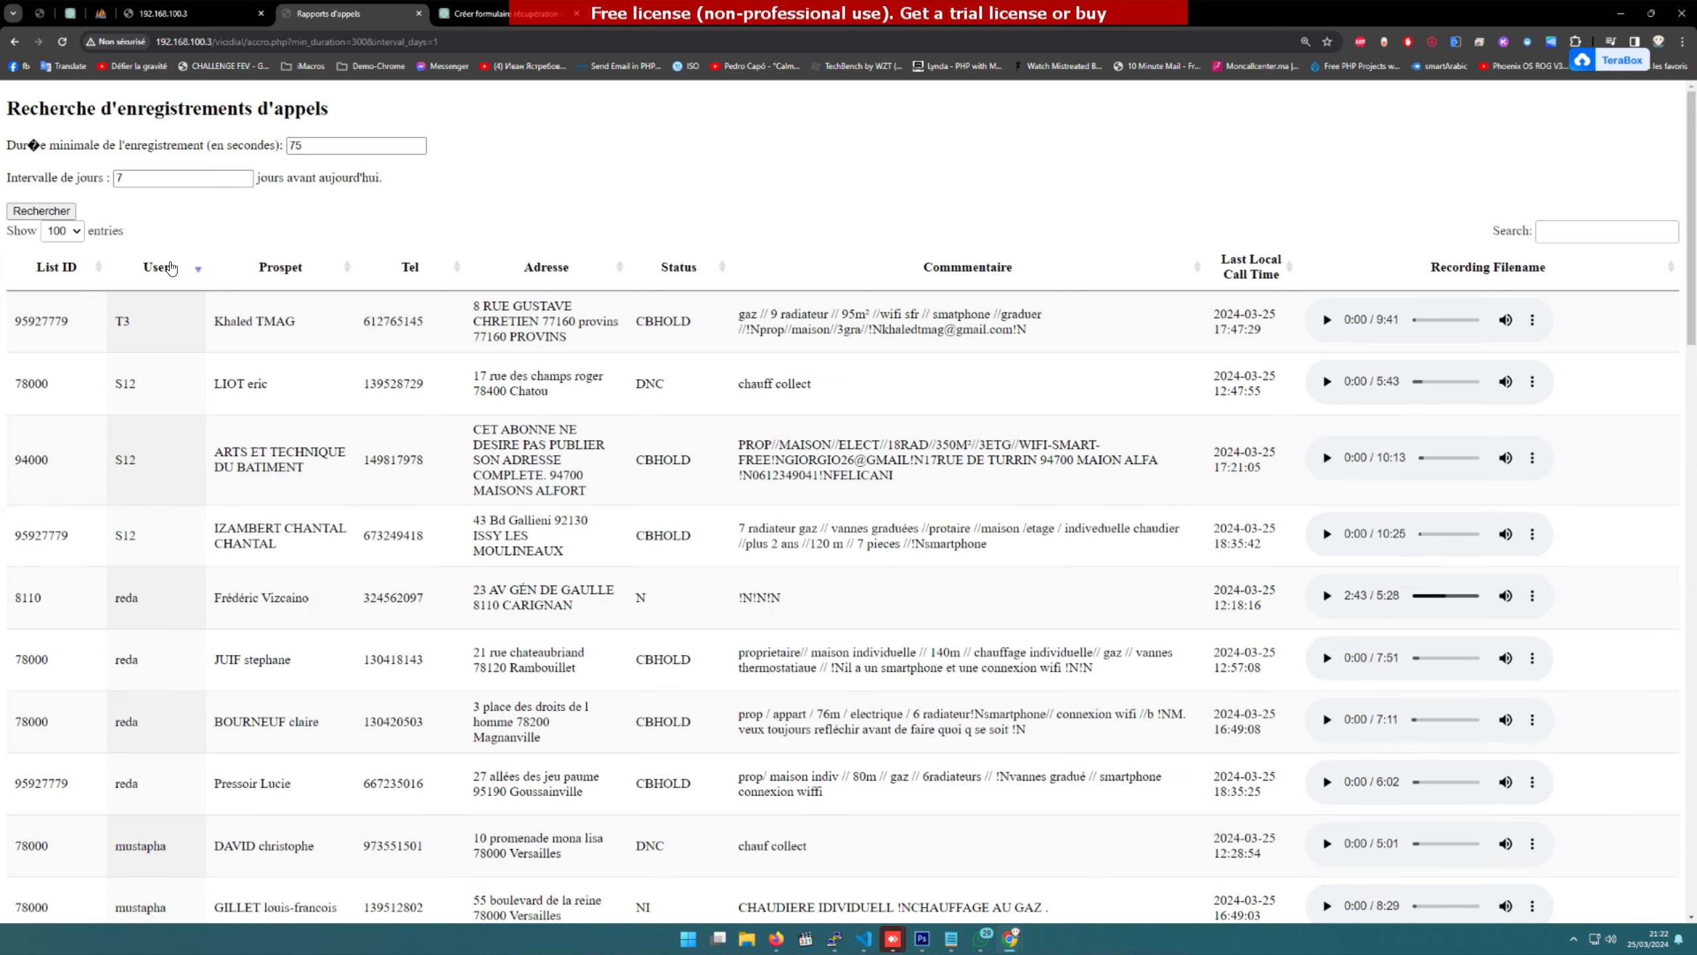
pyautogui.click(164, 269)
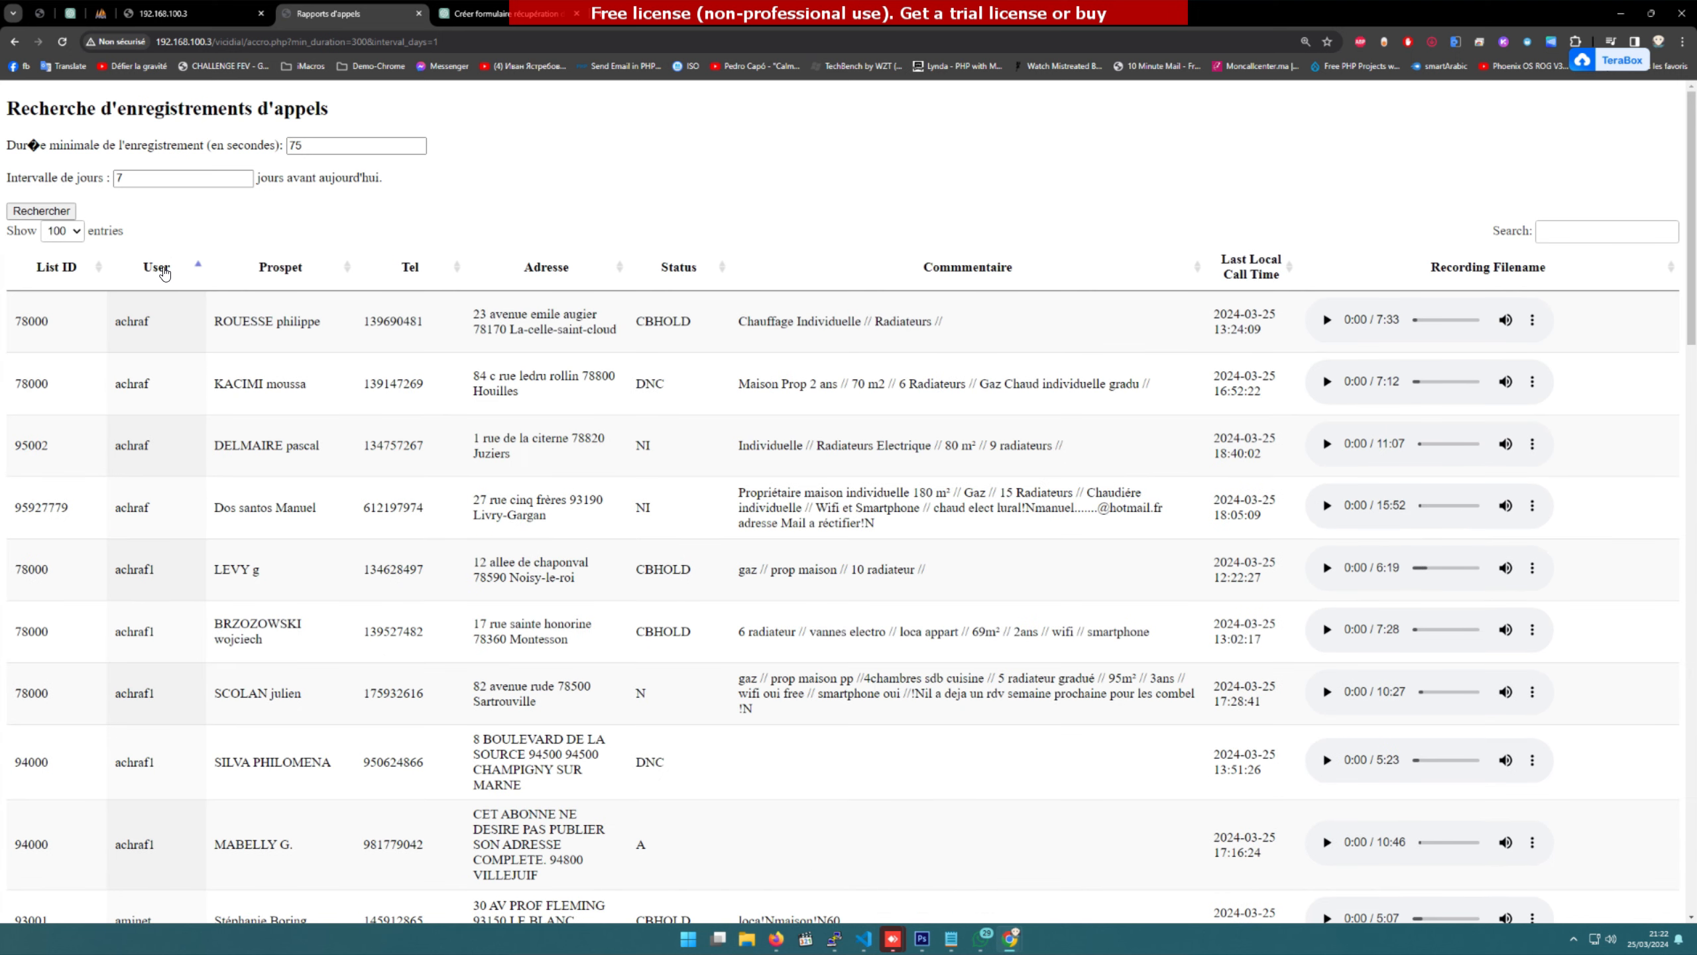
pyautogui.click(164, 269)
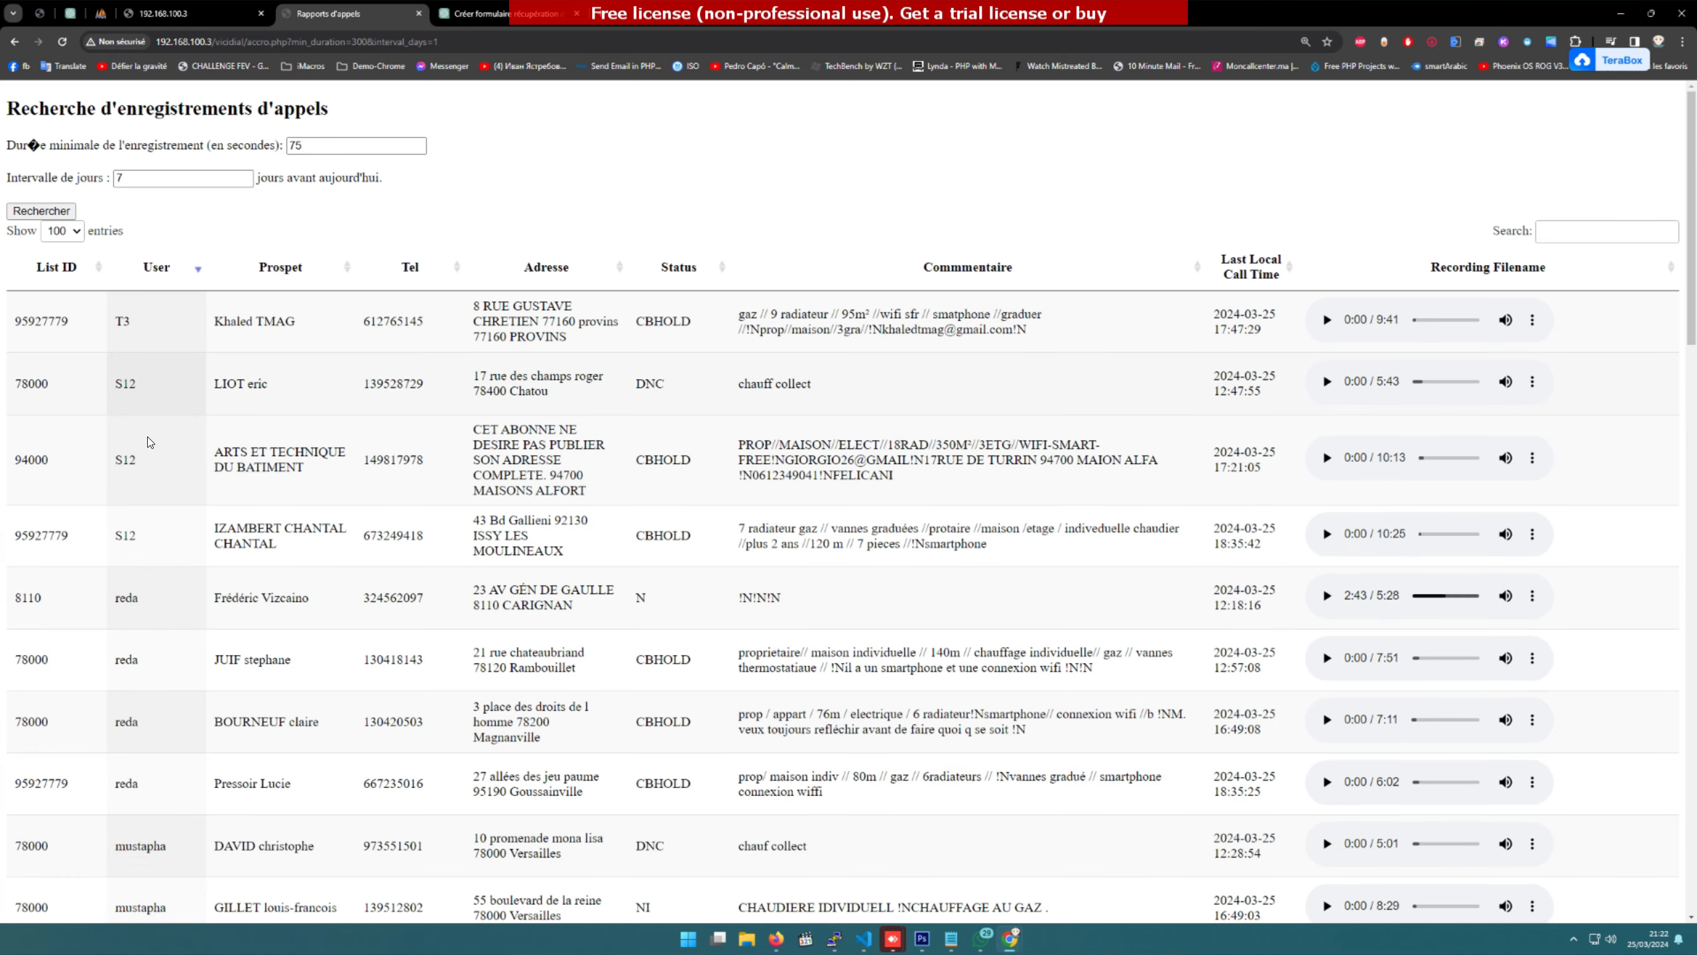
# Step: Sort by prospect, phone and address, finishing on status ascending, then focus the Search box
pyautogui.click(266, 274)
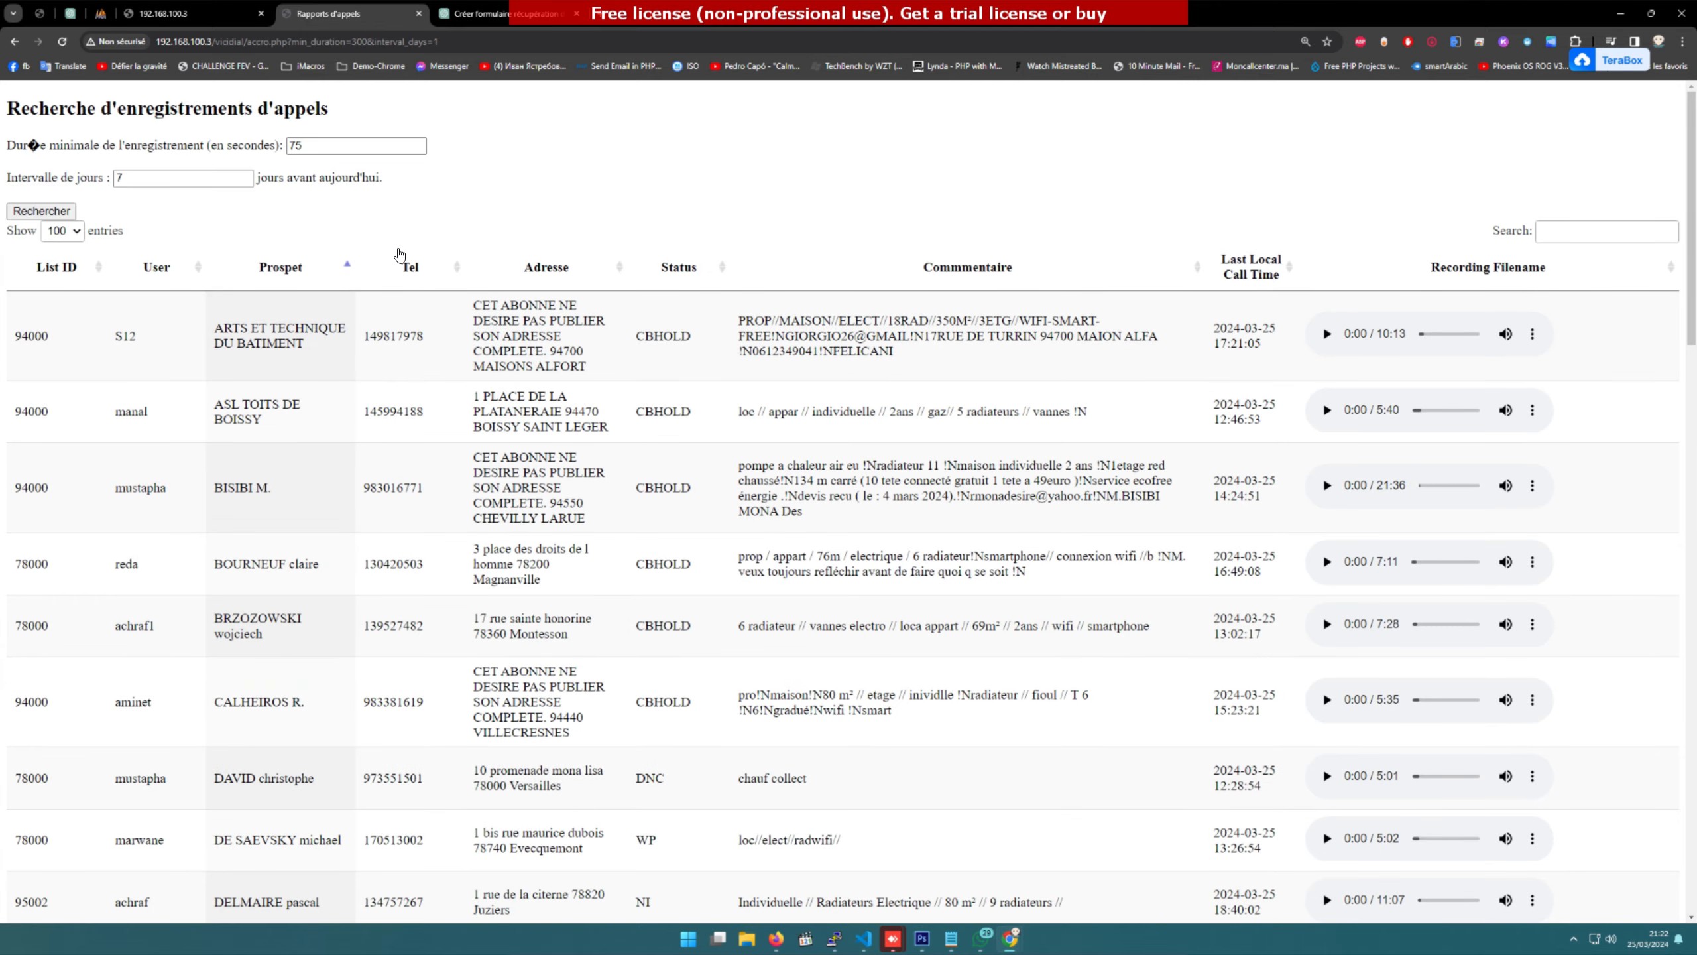
pyautogui.click(400, 256)
pyautogui.click(545, 269)
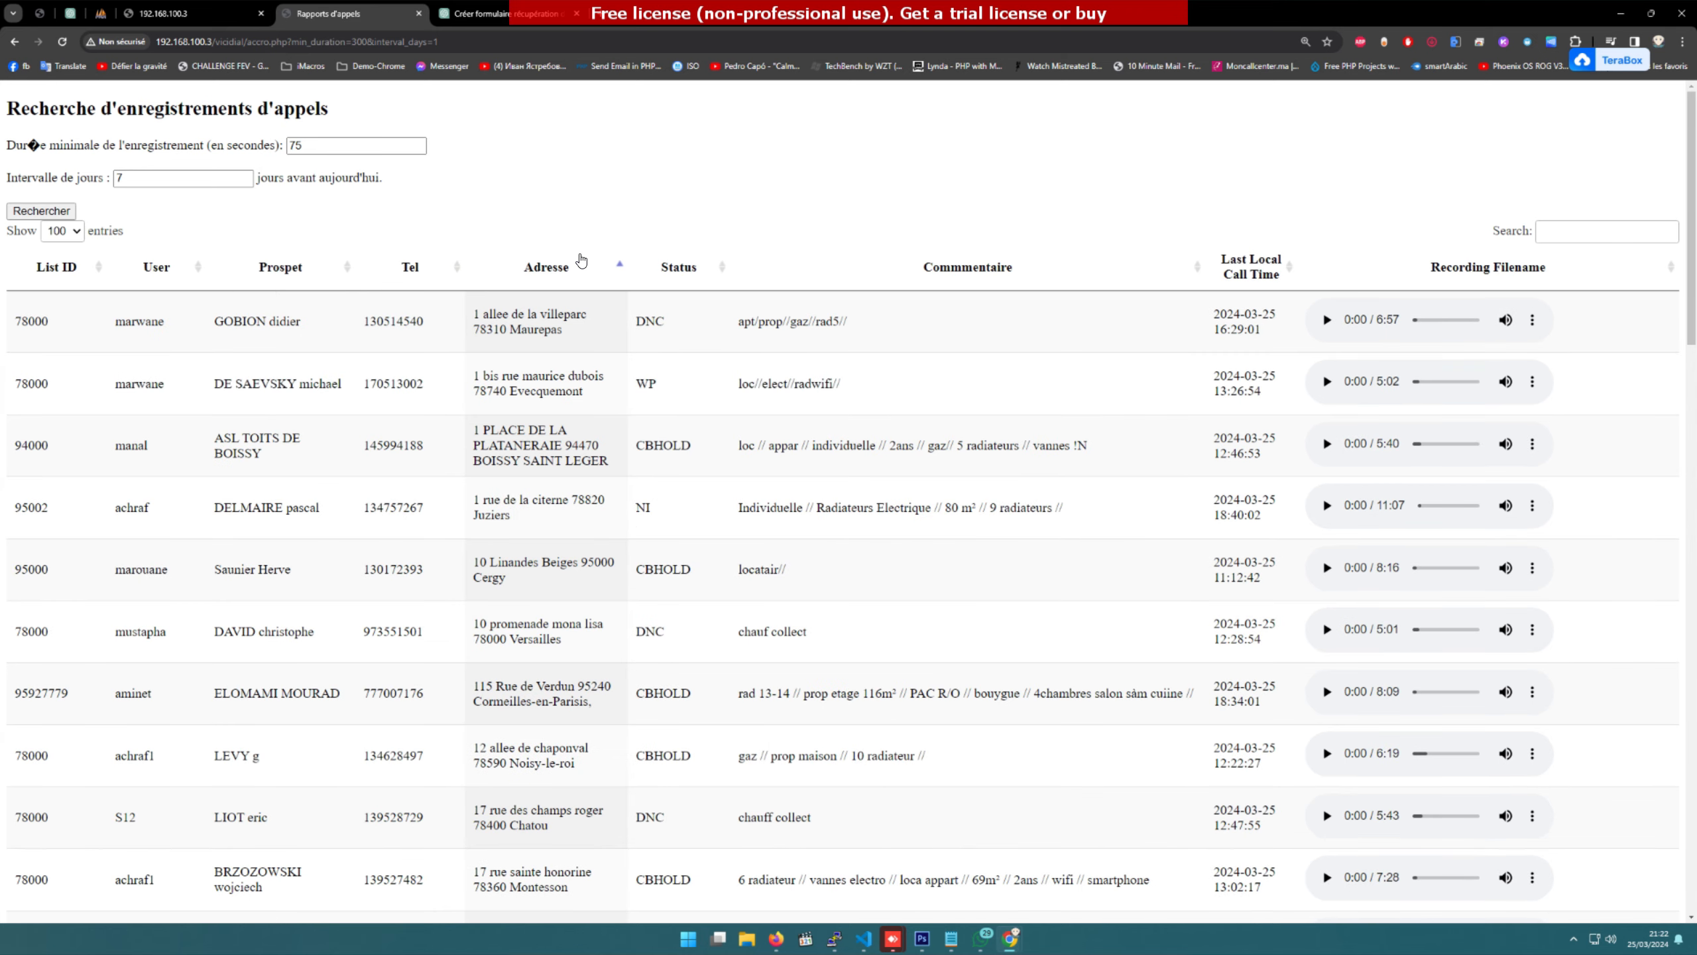
pyautogui.click(655, 260)
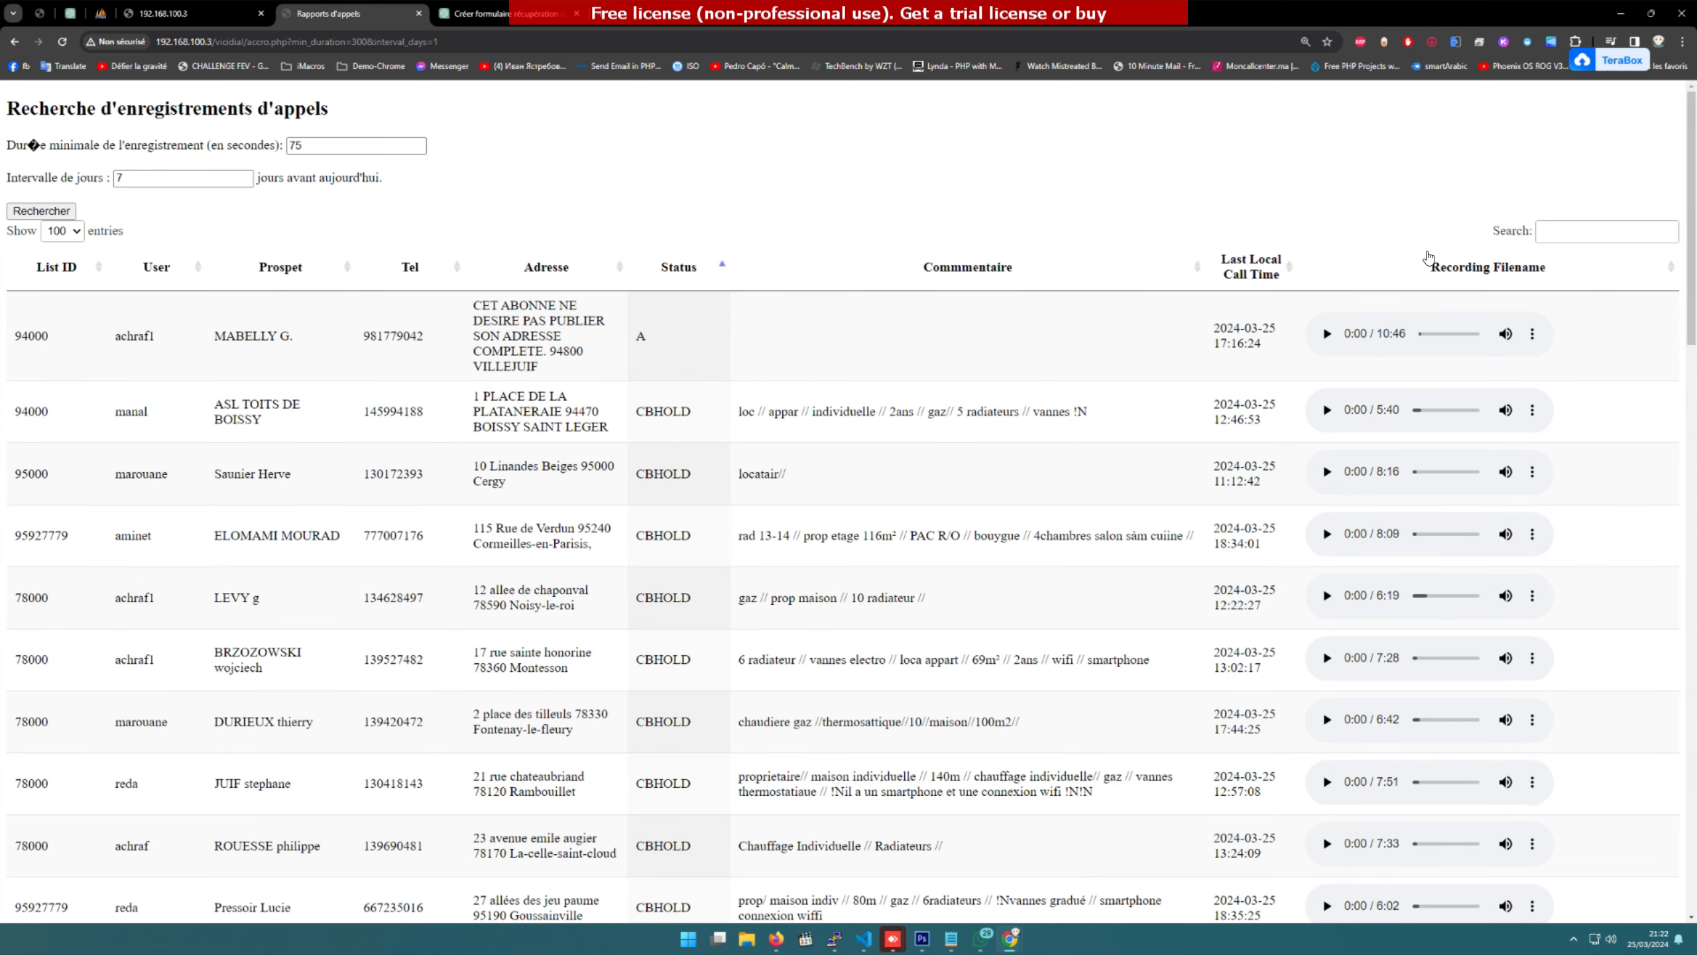
pyautogui.click(1566, 227)
# Step: Filter the recordings by a prospect's copied phone number
pyautogui.doubleClick(394, 659)
pyautogui.hotkey('ctrl', 'c')
pyautogui.click(1611, 232)
pyautogui.hotkey('ctrl', 'v')
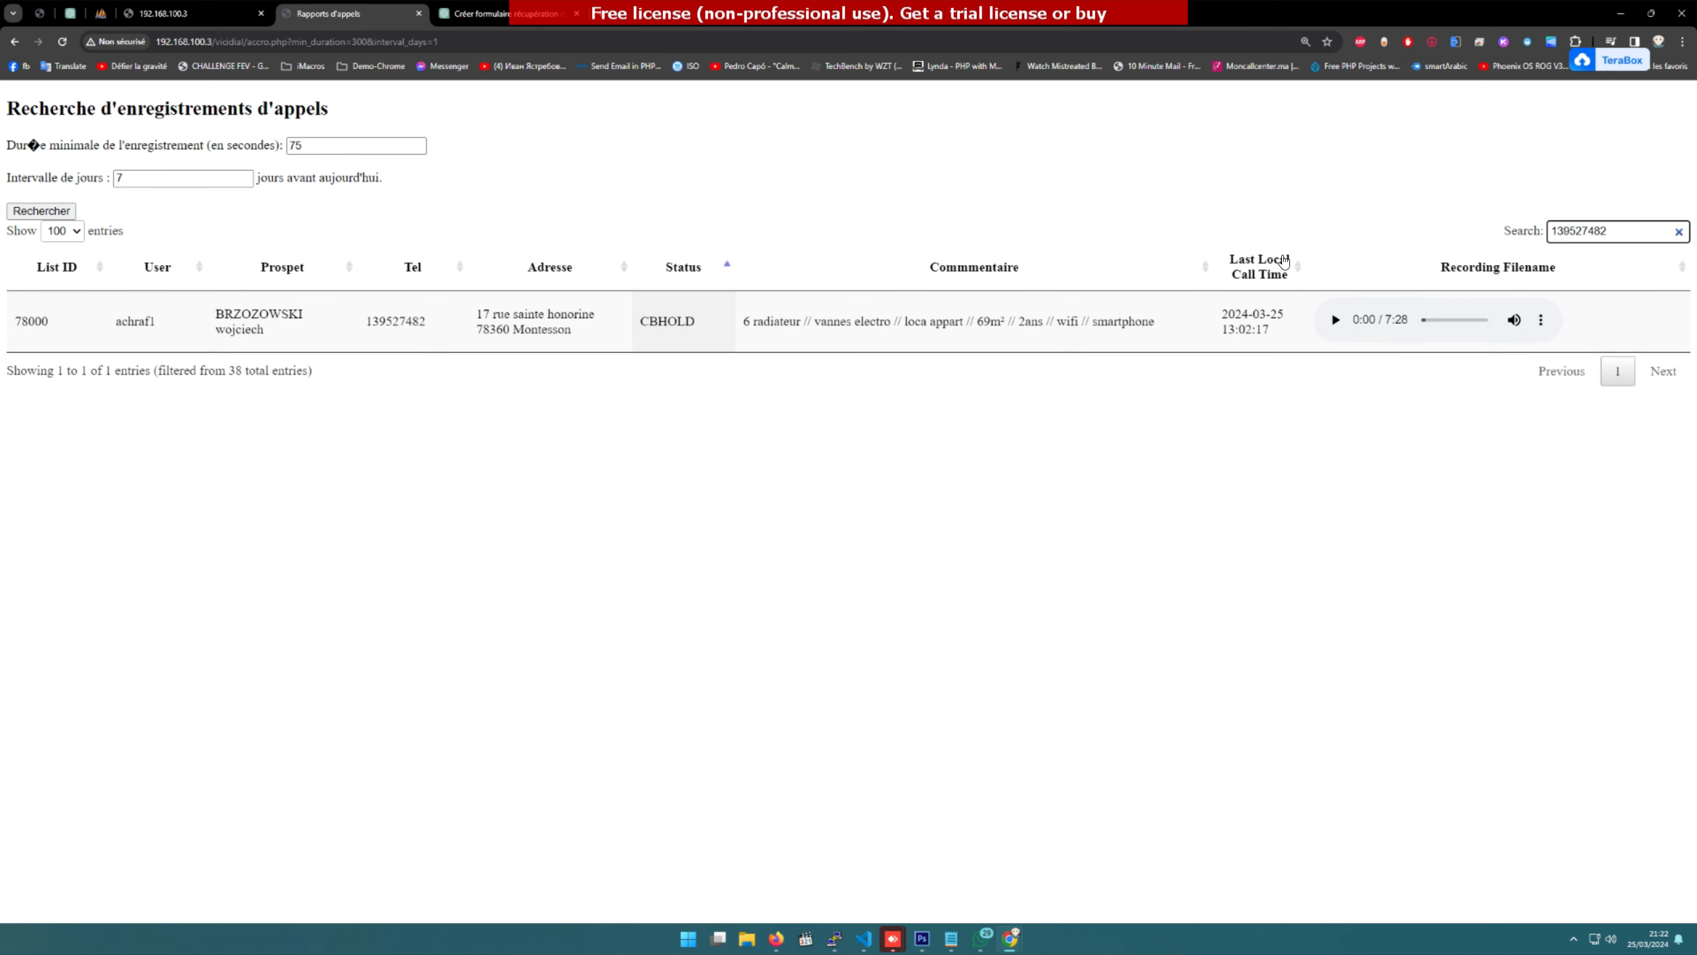
# Step: Replace the search with SALE, then clear it so all recordings list again
pyautogui.doubleClick(1550, 230)
pyautogui.write('SALE')
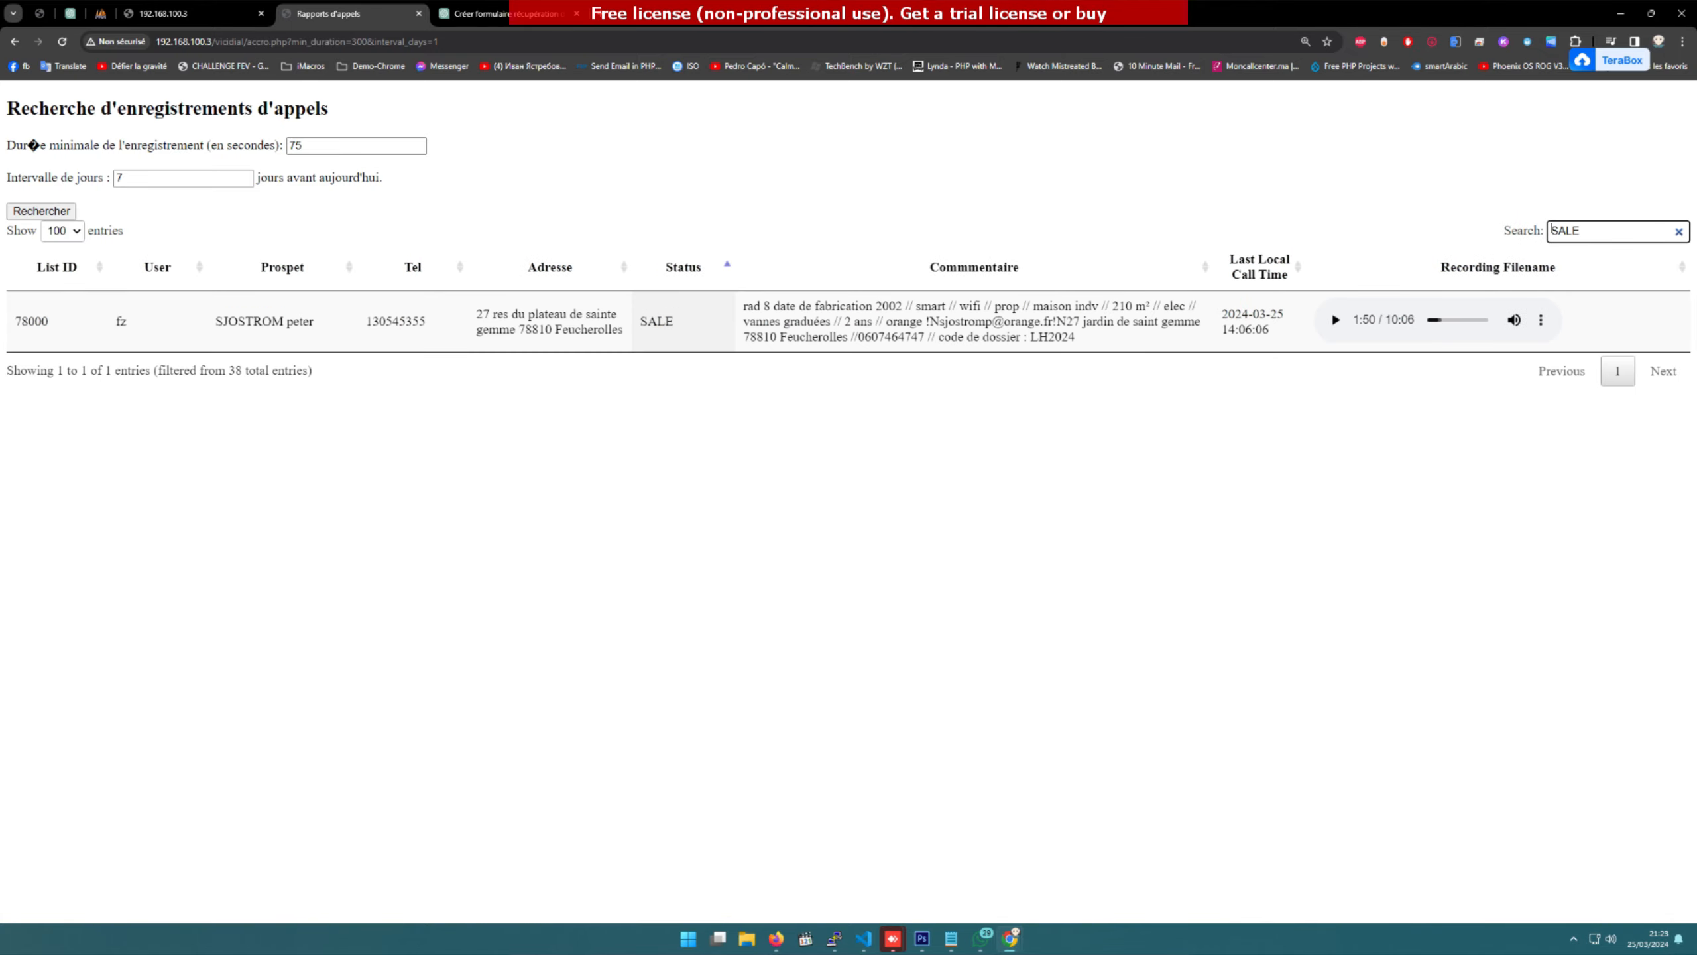
pyautogui.press('BackSpace')
pyautogui.press('BackSpace')
pyautogui.press('BackSpace')
pyautogui.press('BackSpace')
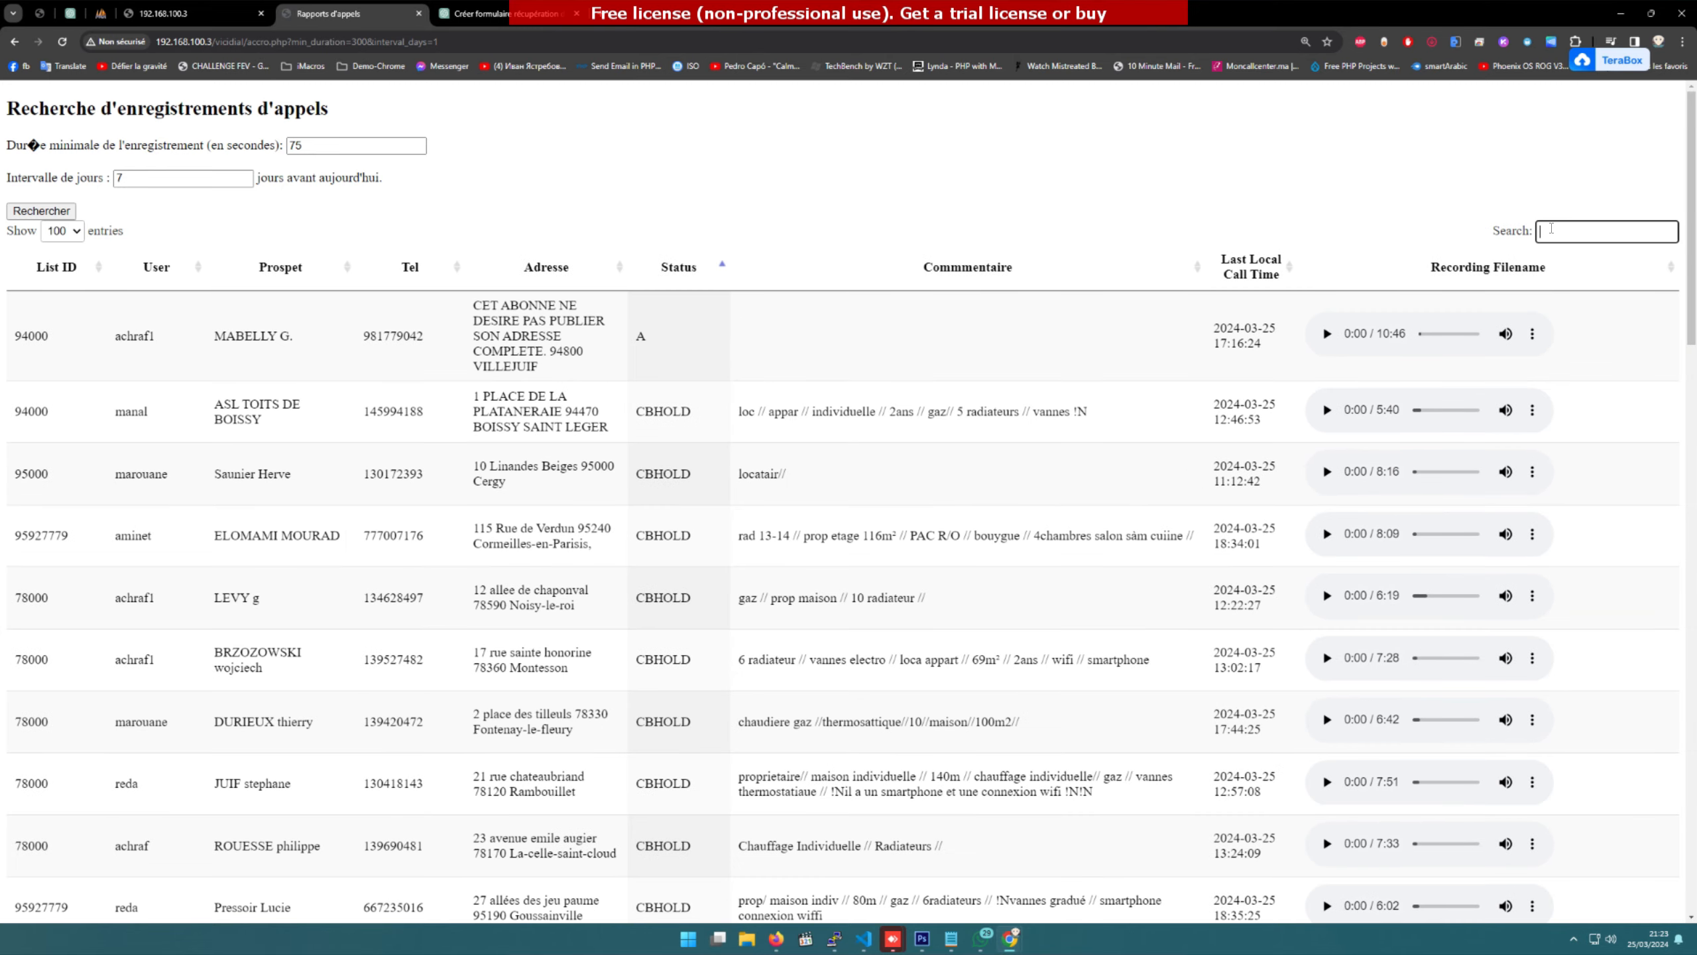
pyautogui.click(792, 161)
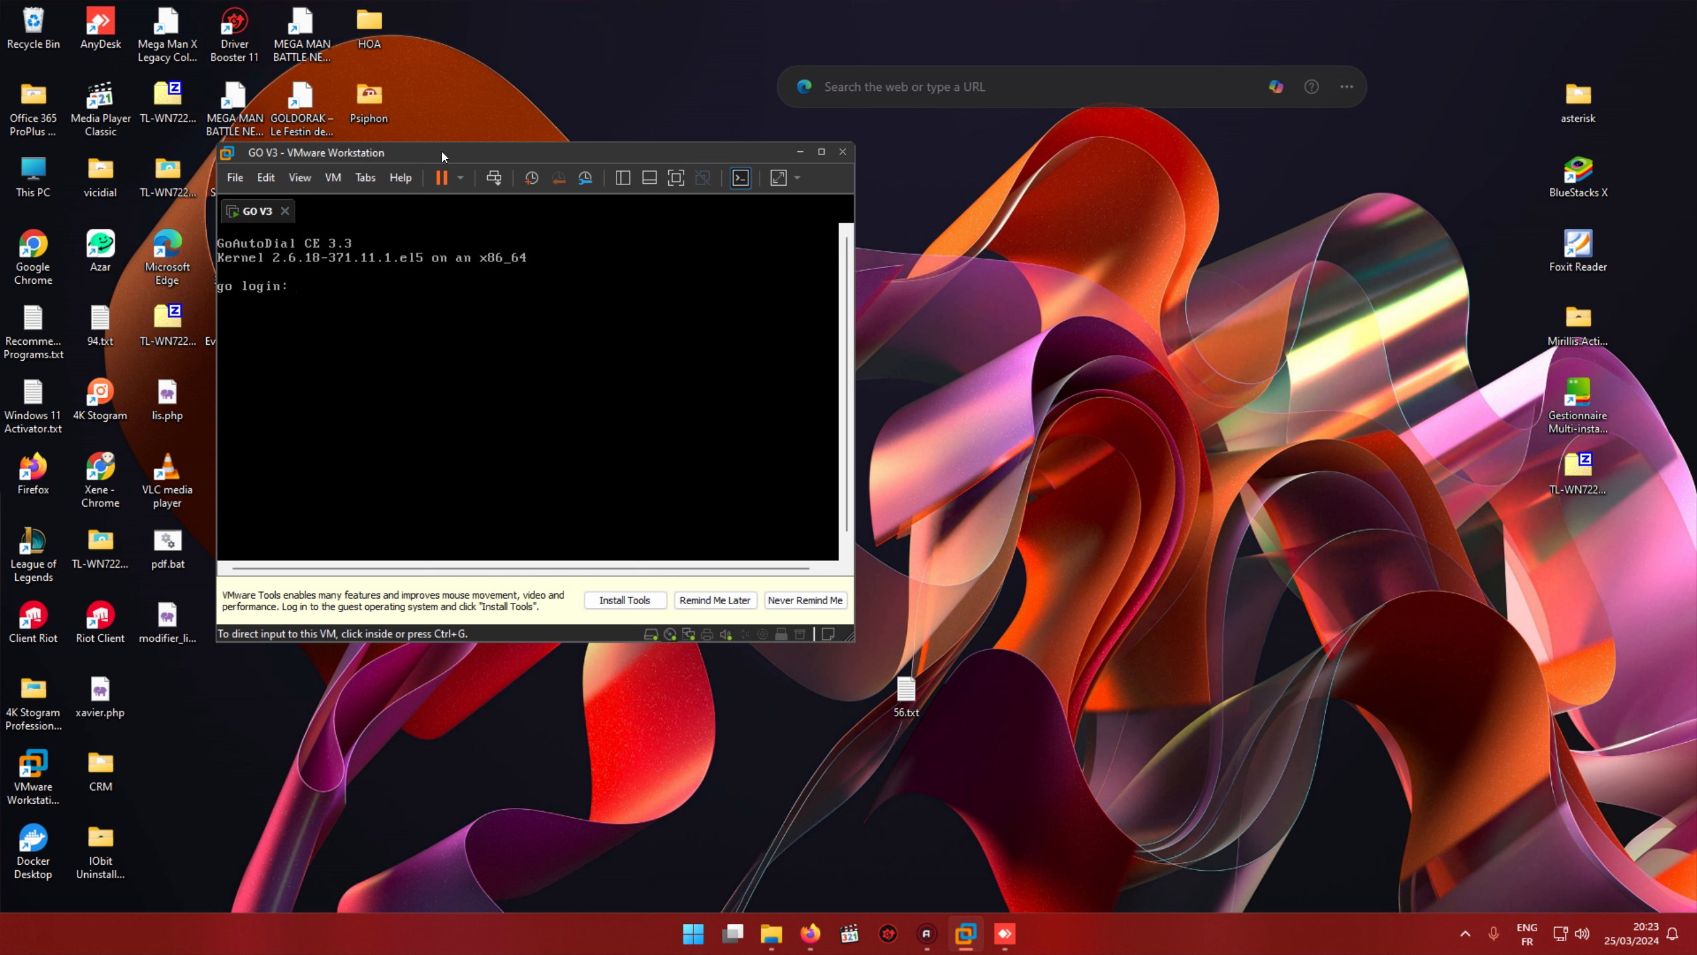
# Step: Power on the Vicibox11 virtual machine from the VMware library
pyautogui.press('F9')
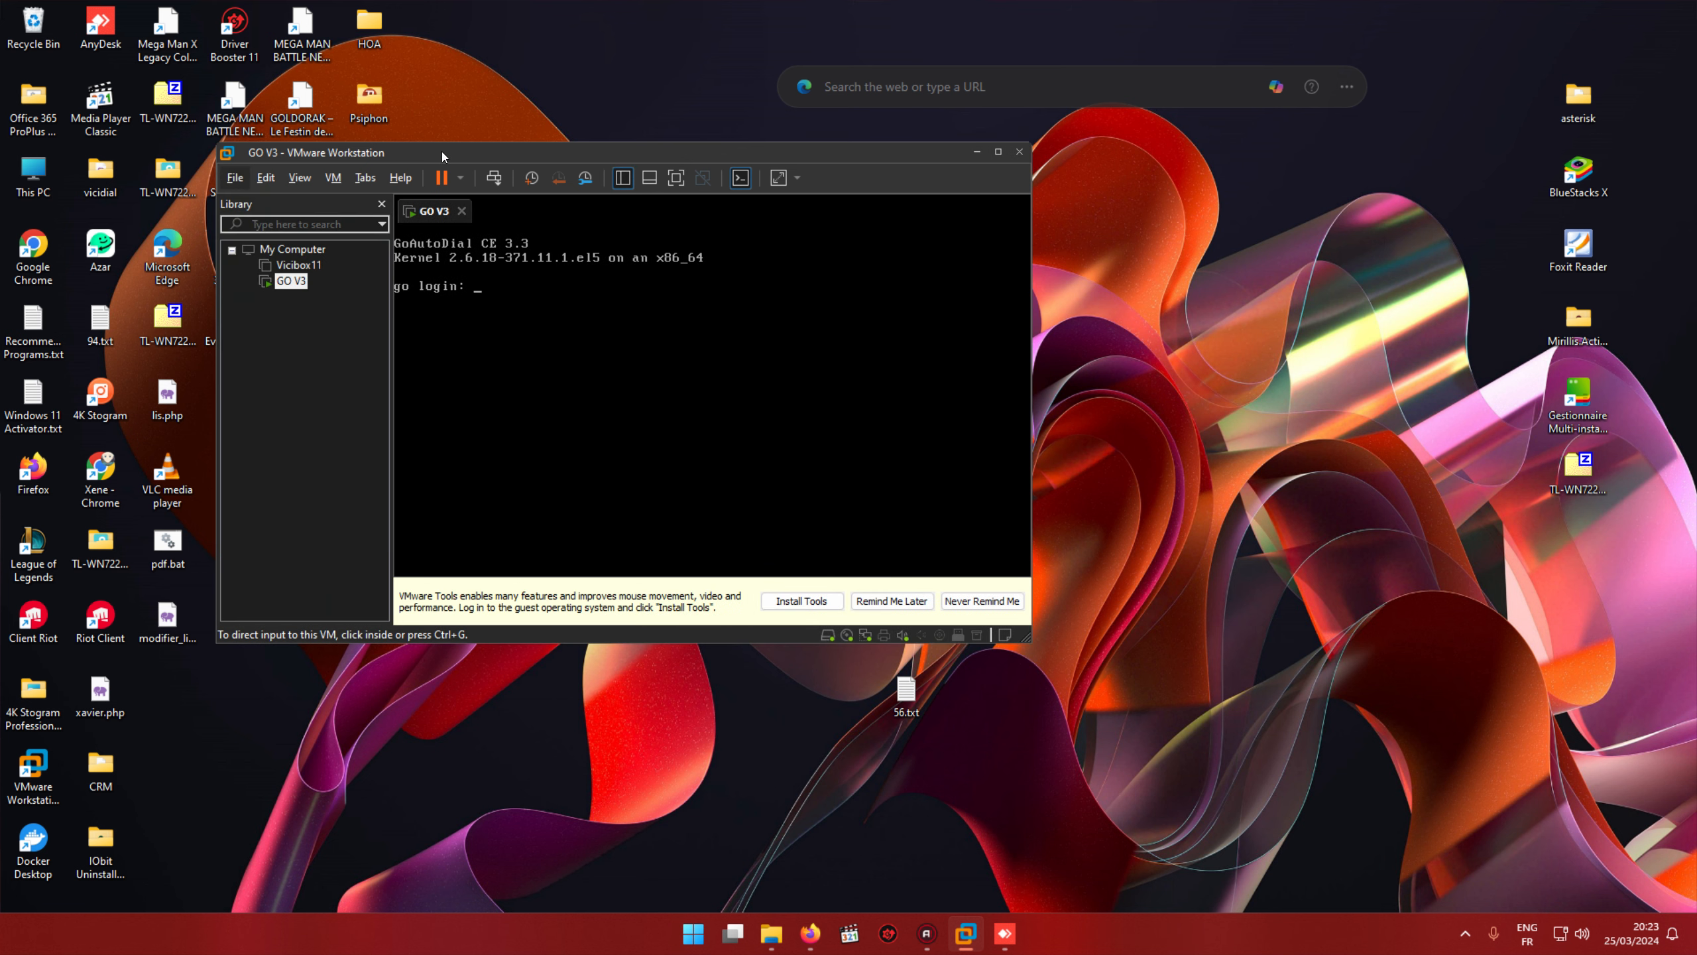
pyautogui.click(301, 266)
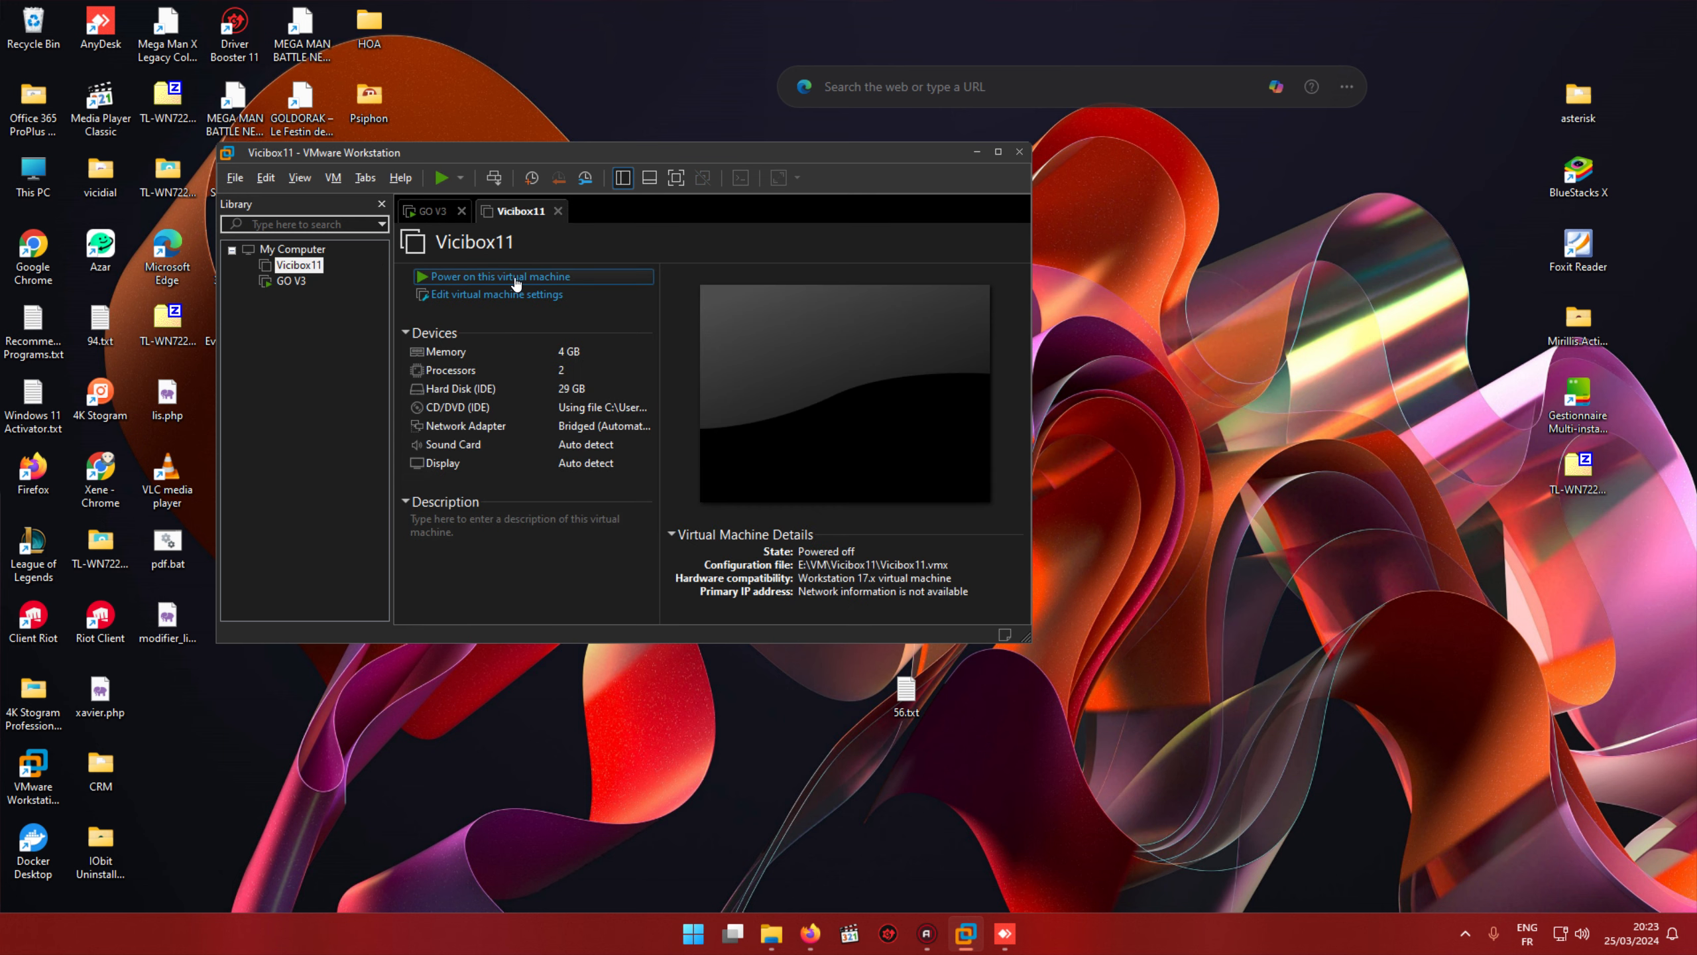
pyautogui.click(516, 277)
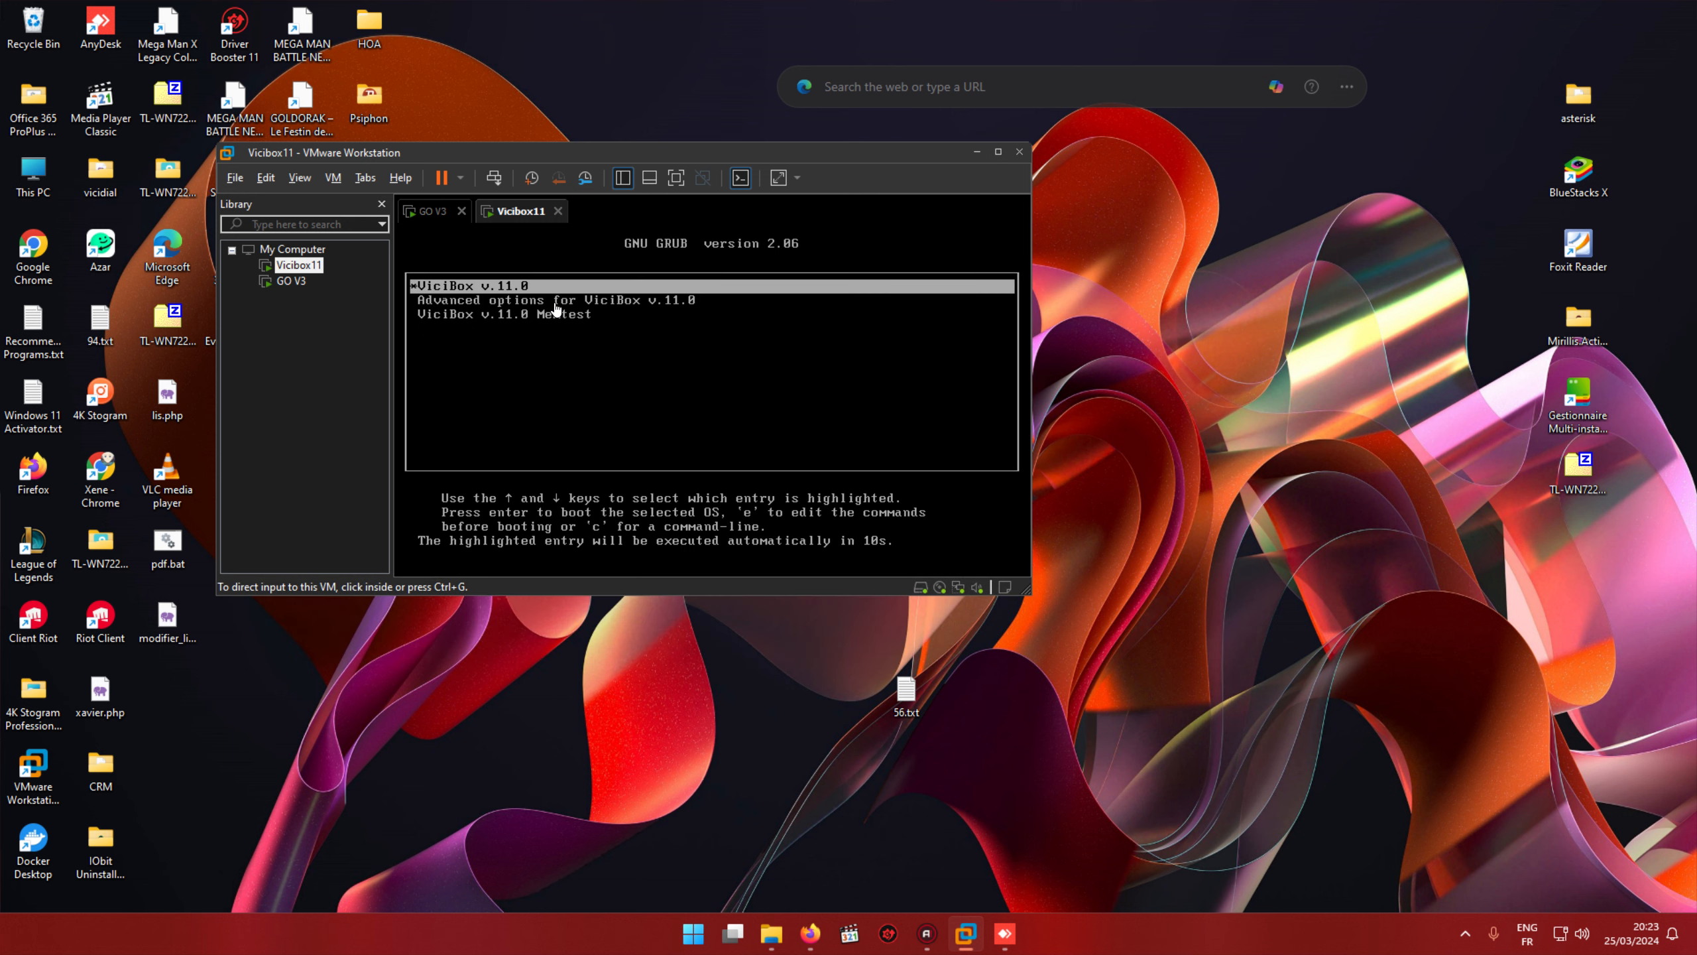
# Step: Boot the default ViciBox v.11.0 entry from the GRUB menu
pyautogui.click(555, 309)
pyautogui.press('Return')
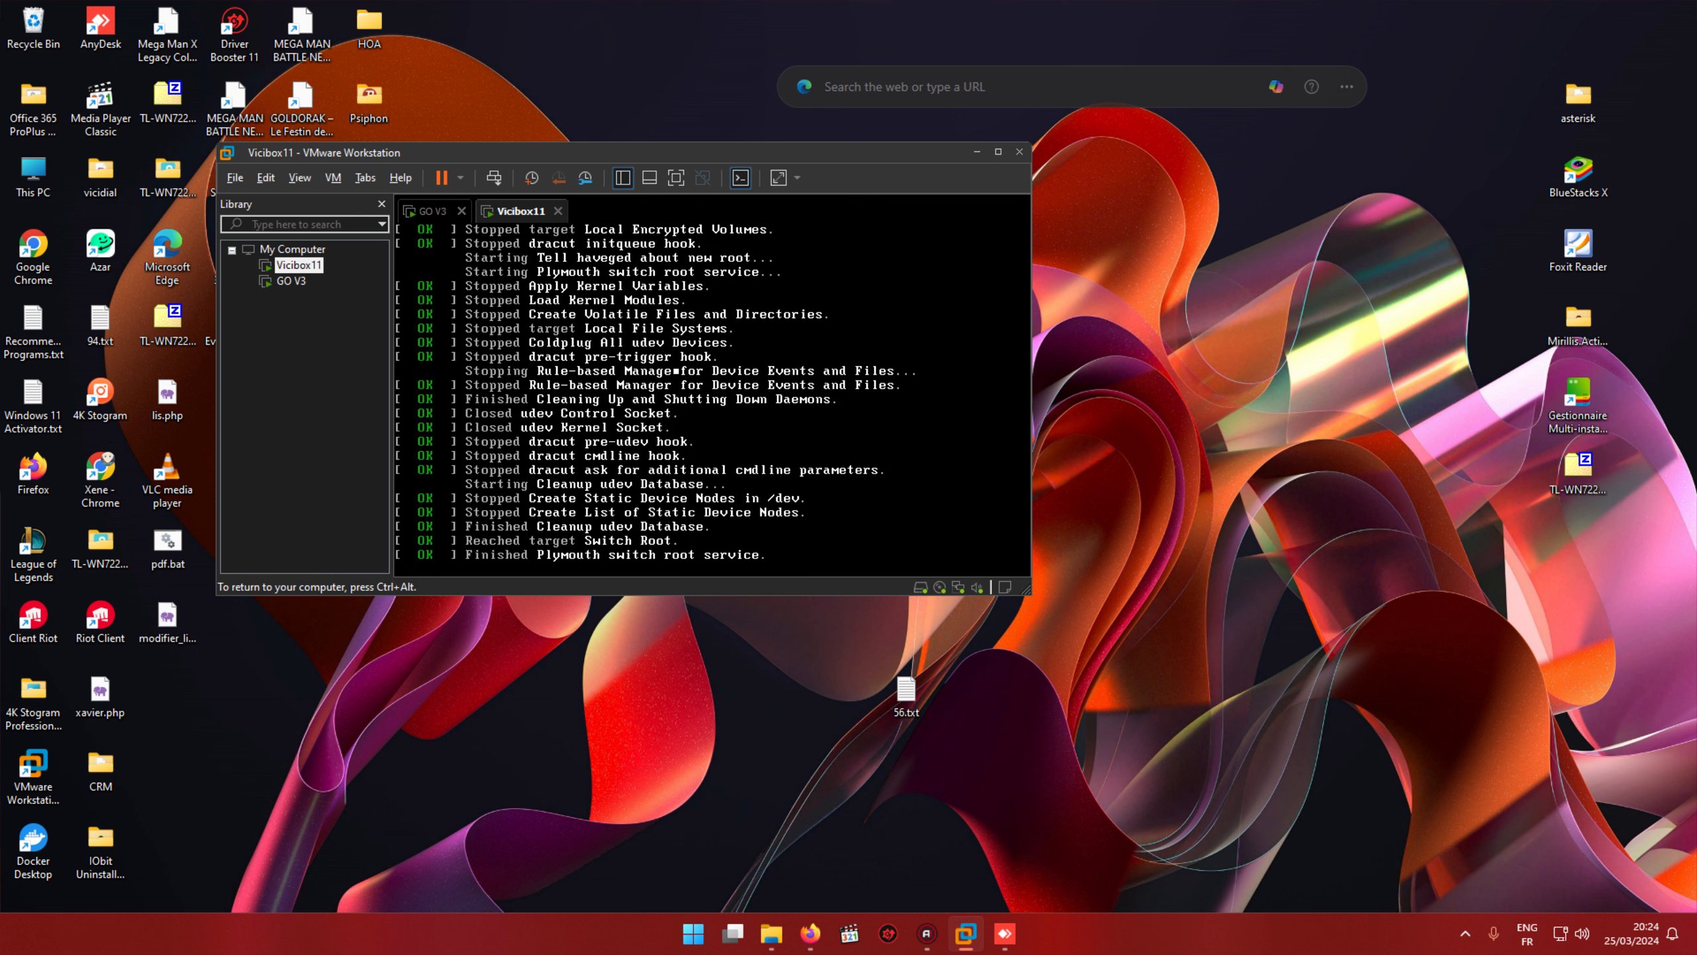
pyautogui.hotkey('ctrl', 'alt')
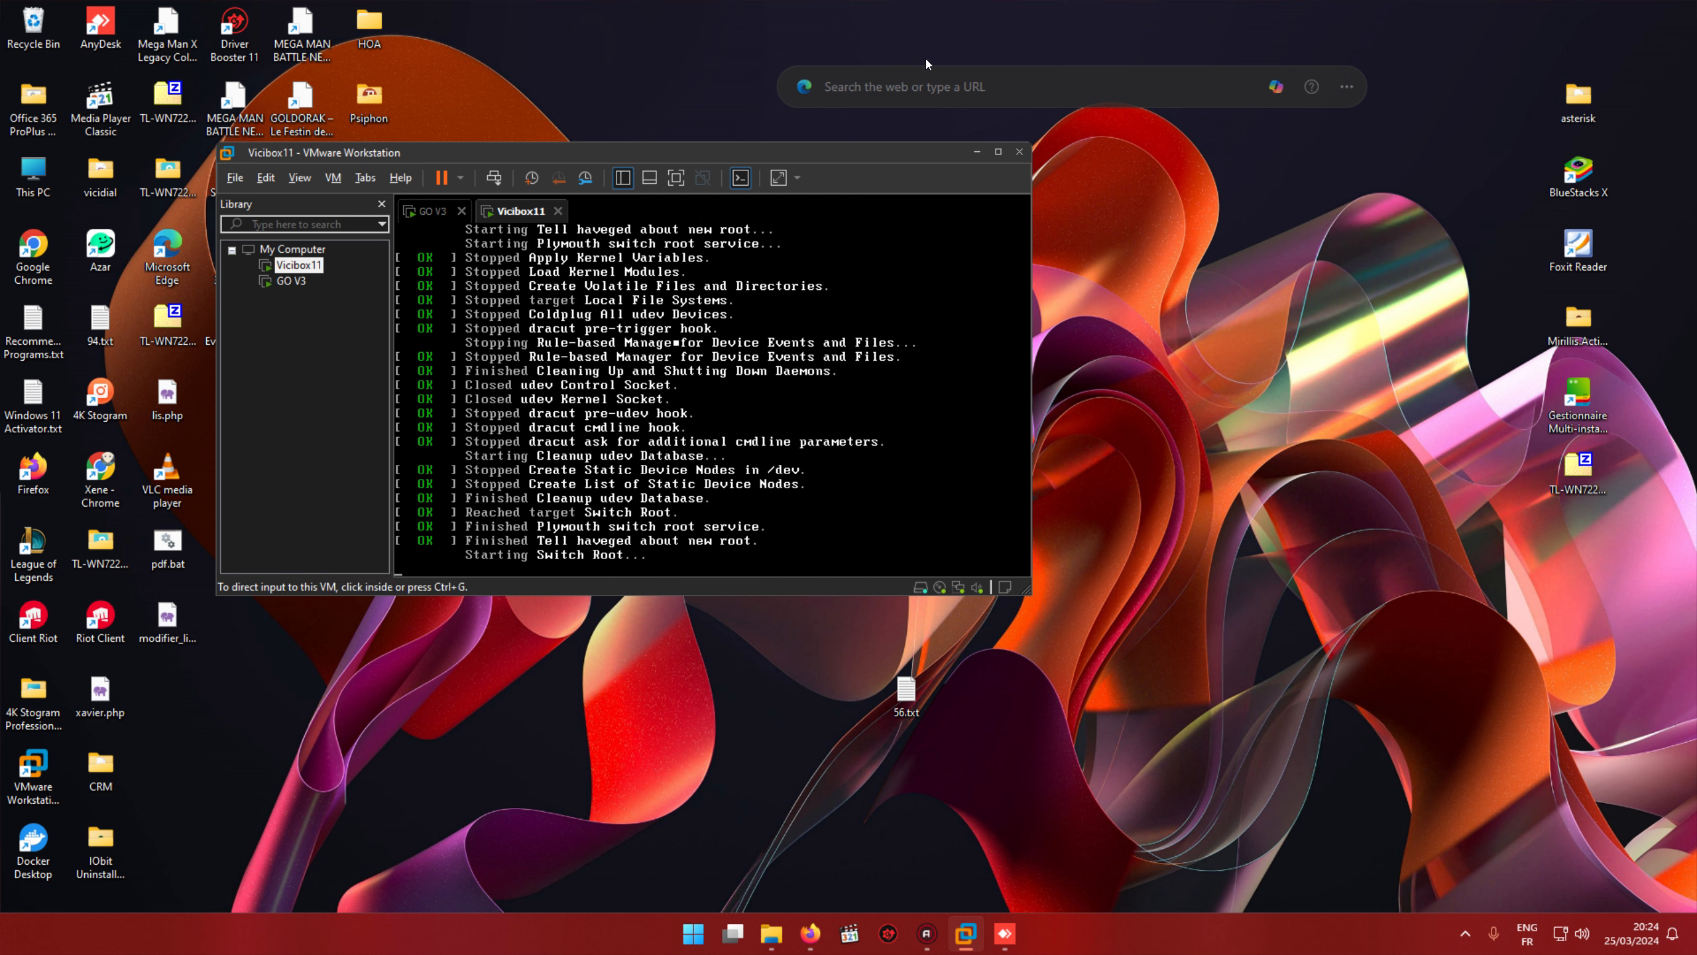
pyautogui.hotkey('ctrl', 'g')
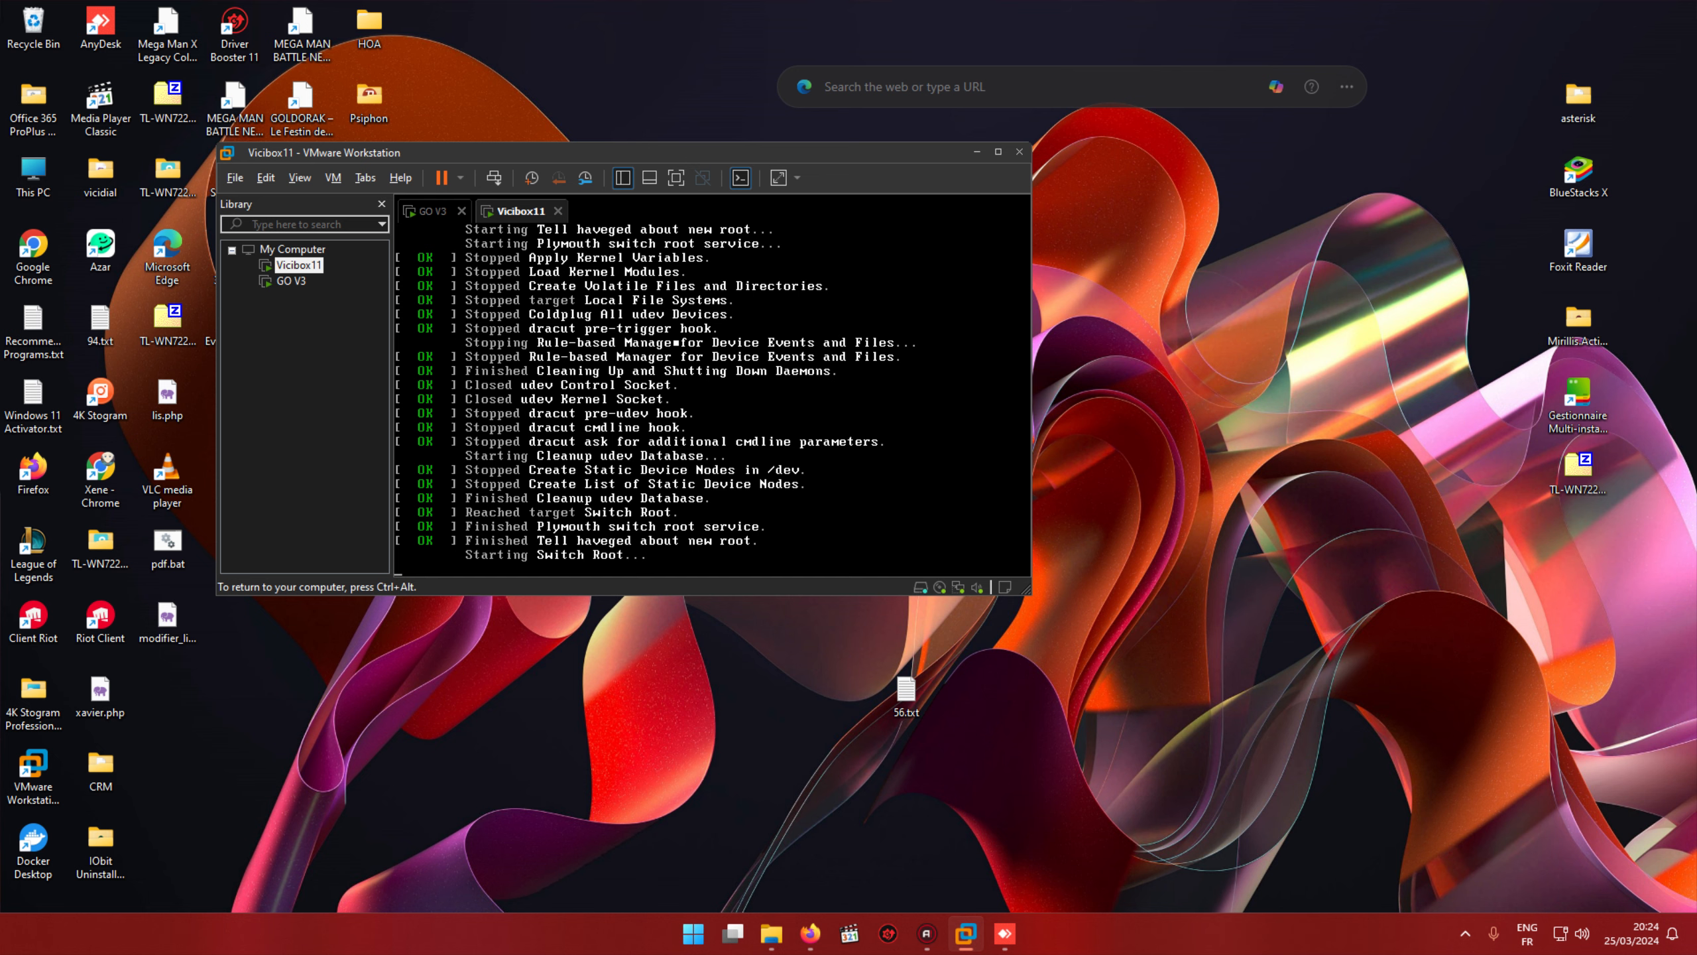
pyautogui.hotkey('ctrl', 'alt')
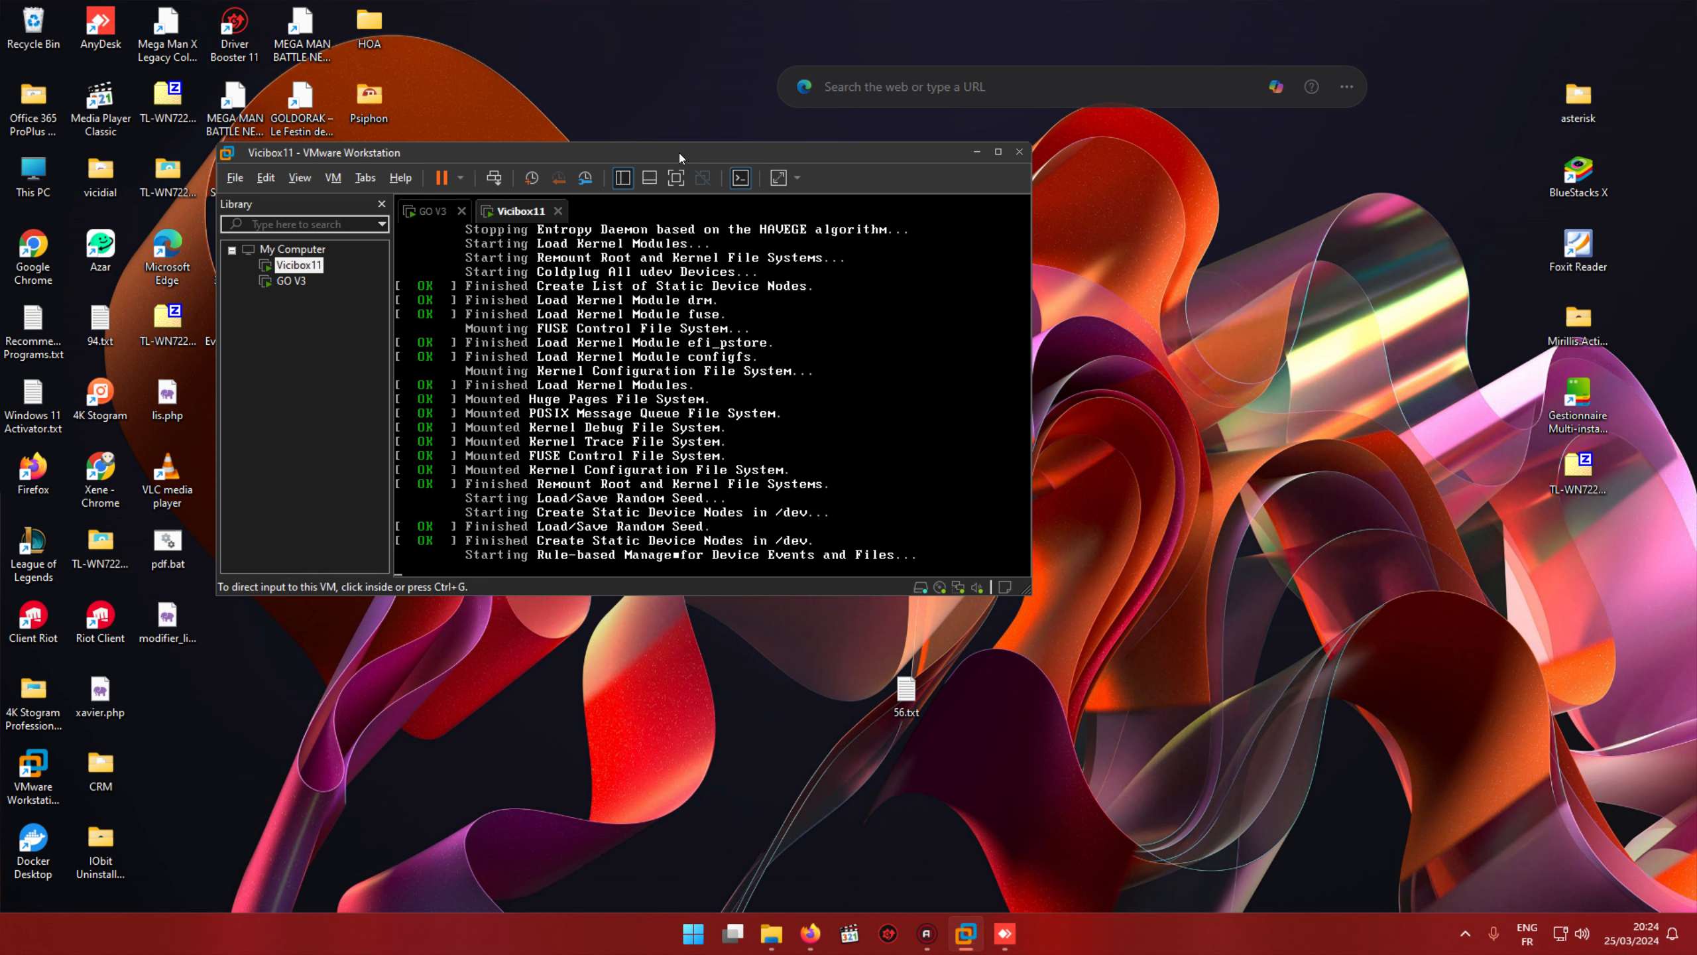
# Step: Close the library panel and move the virtual machine window to the right
pyautogui.moveTo(679, 152); pyautogui.dragTo(513, 4)
pyautogui.moveTo(523, 84); pyautogui.dragTo(497, 70)
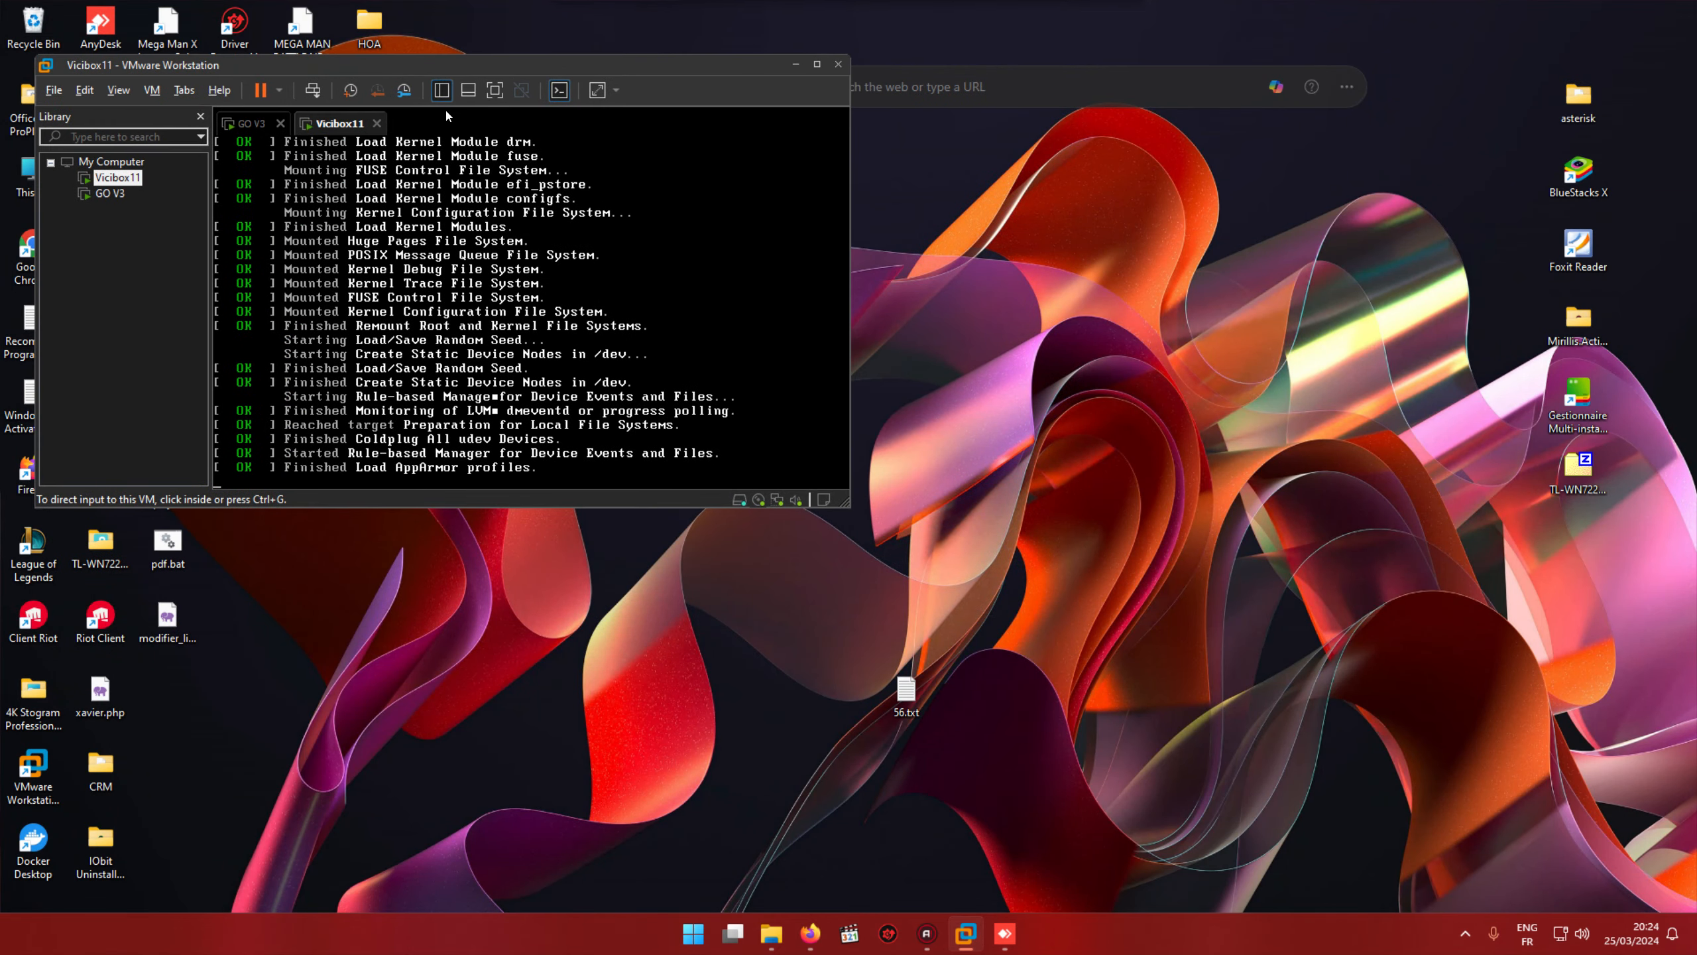
pyautogui.click(200, 117)
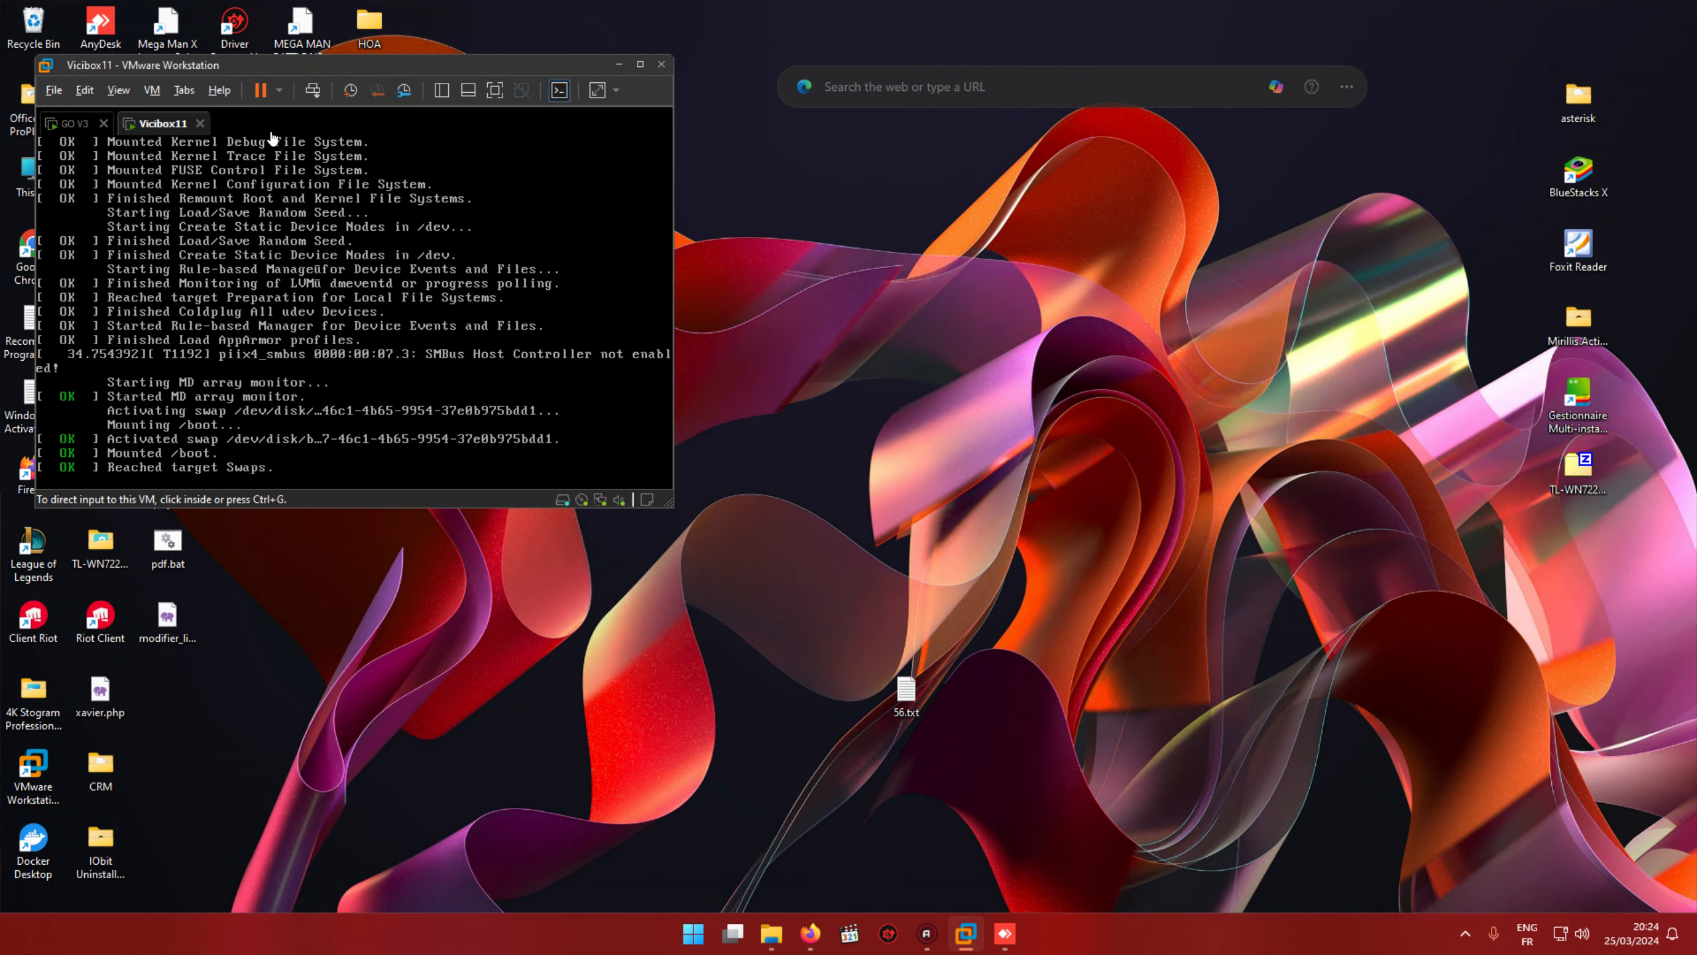
pyautogui.moveTo(341, 69); pyautogui.dragTo(621, 64)
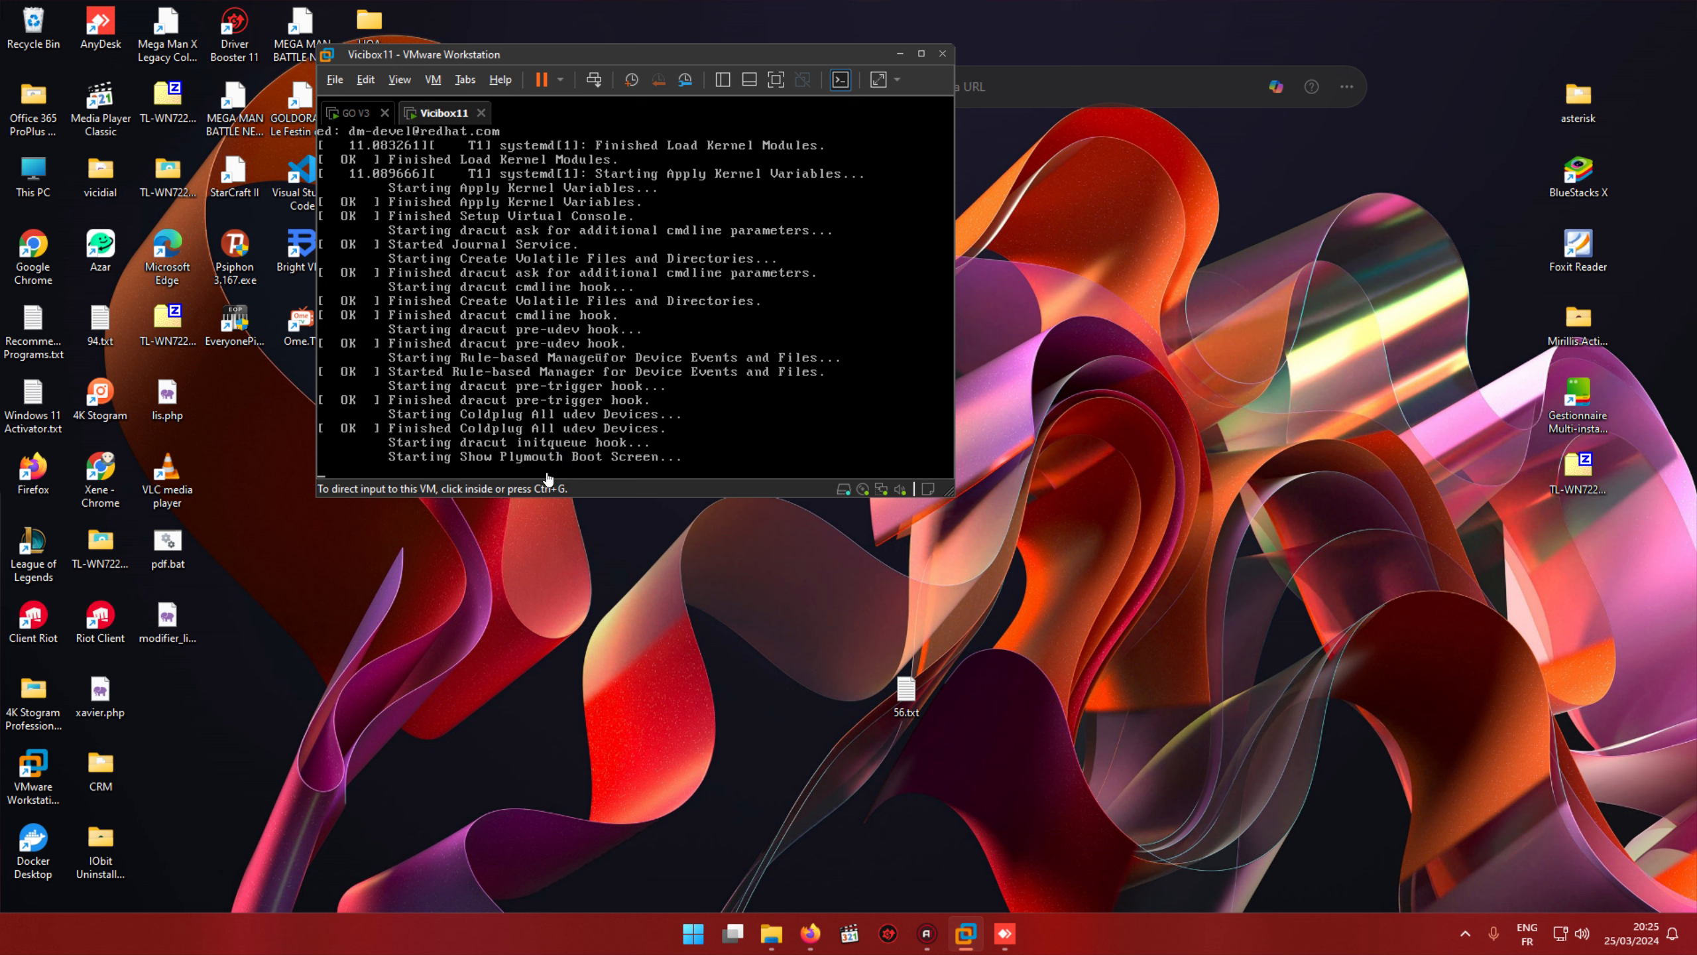
# Step: Log into the Vicibox11 console as root
pyautogui.click(527, 403)
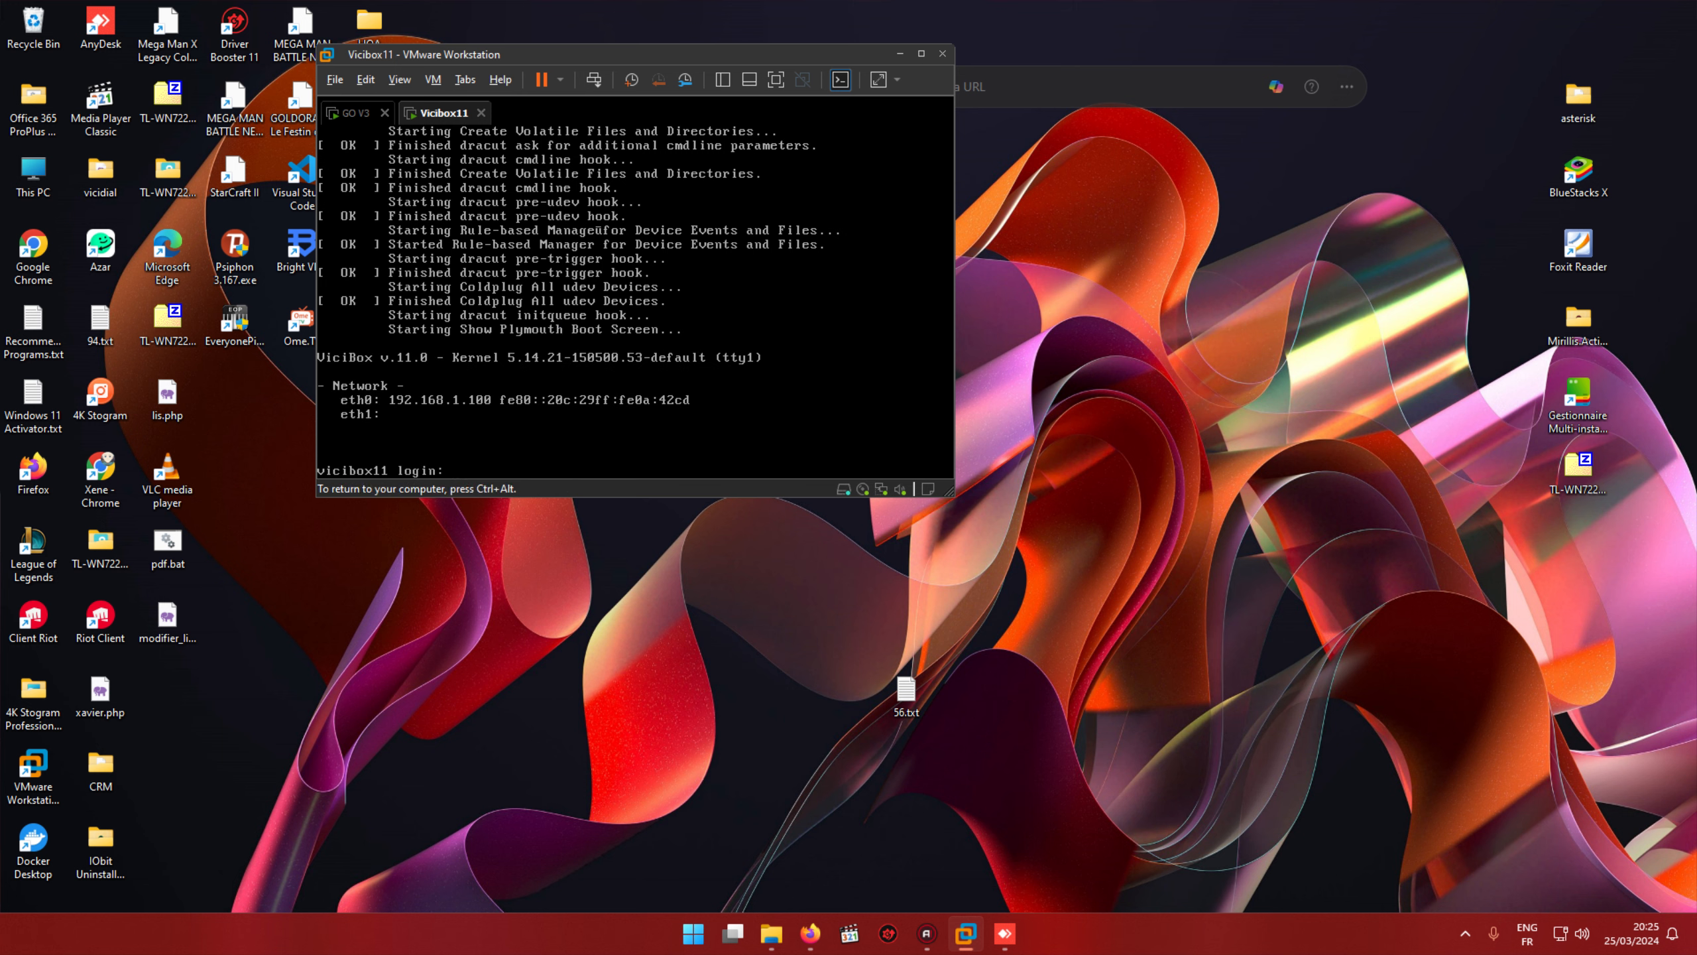
pyautogui.write('root')
pyautogui.press('Return')
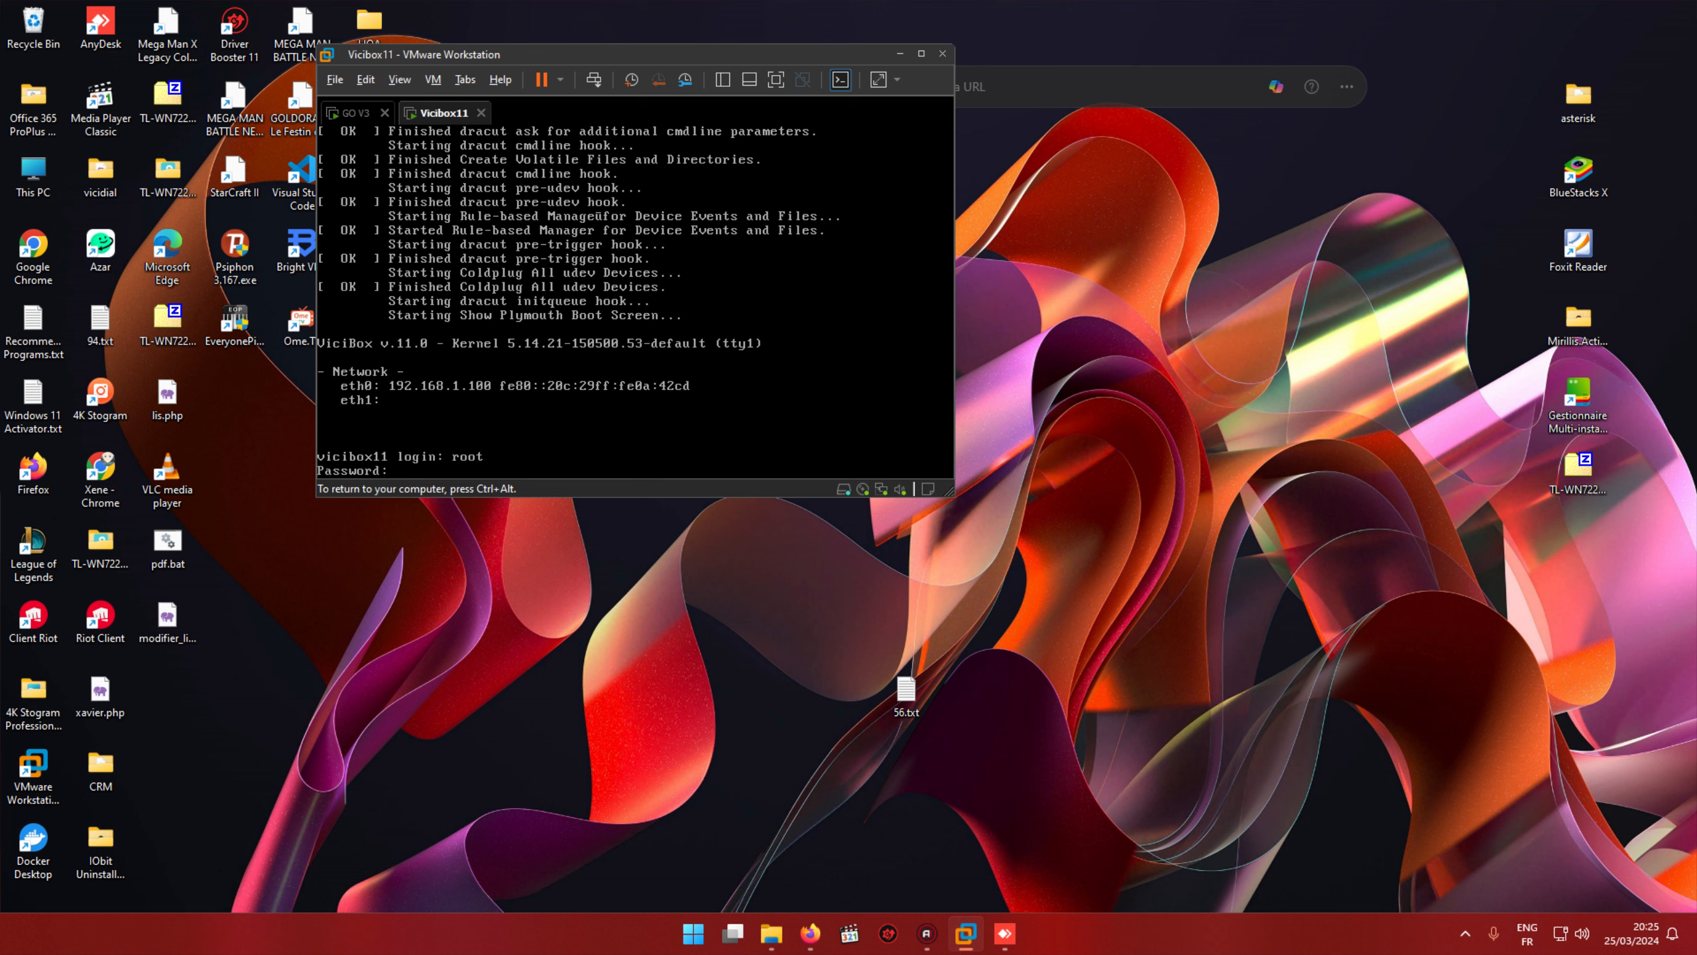
pyautogui.press('Return')
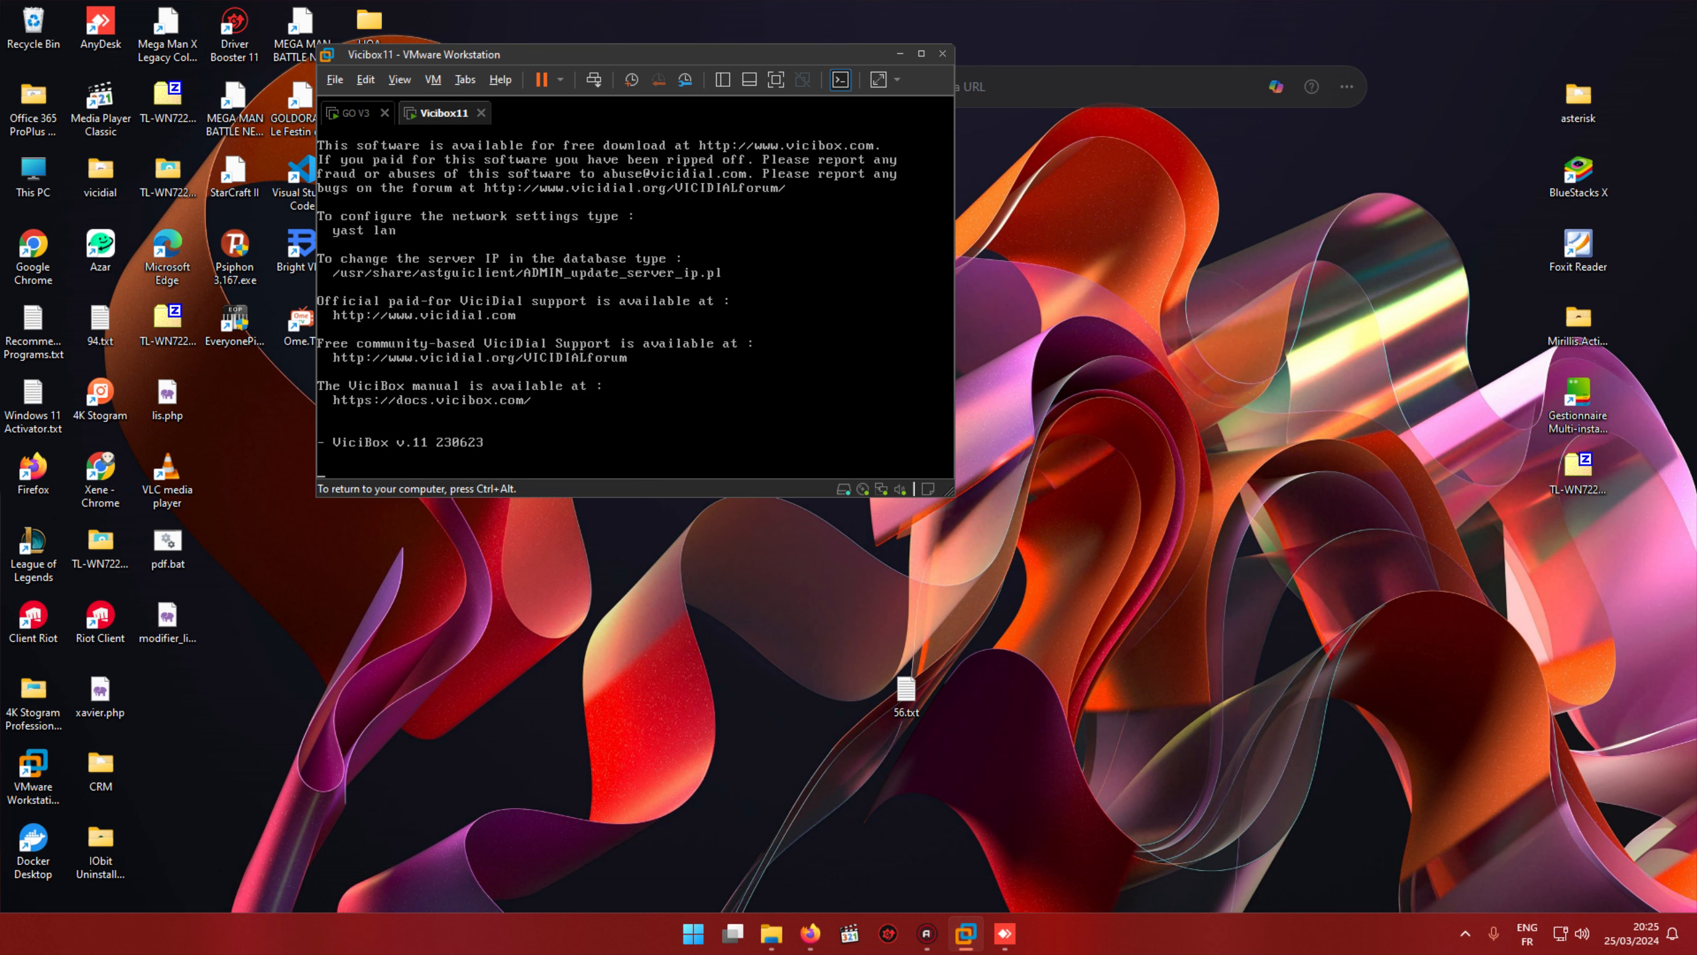
# Step: Run ifconfig to show eth0 at 192.168.1.100, then release input to the host
pyautogui.press('Return')
pyautogui.press('Return')
pyautogui.press('Return')
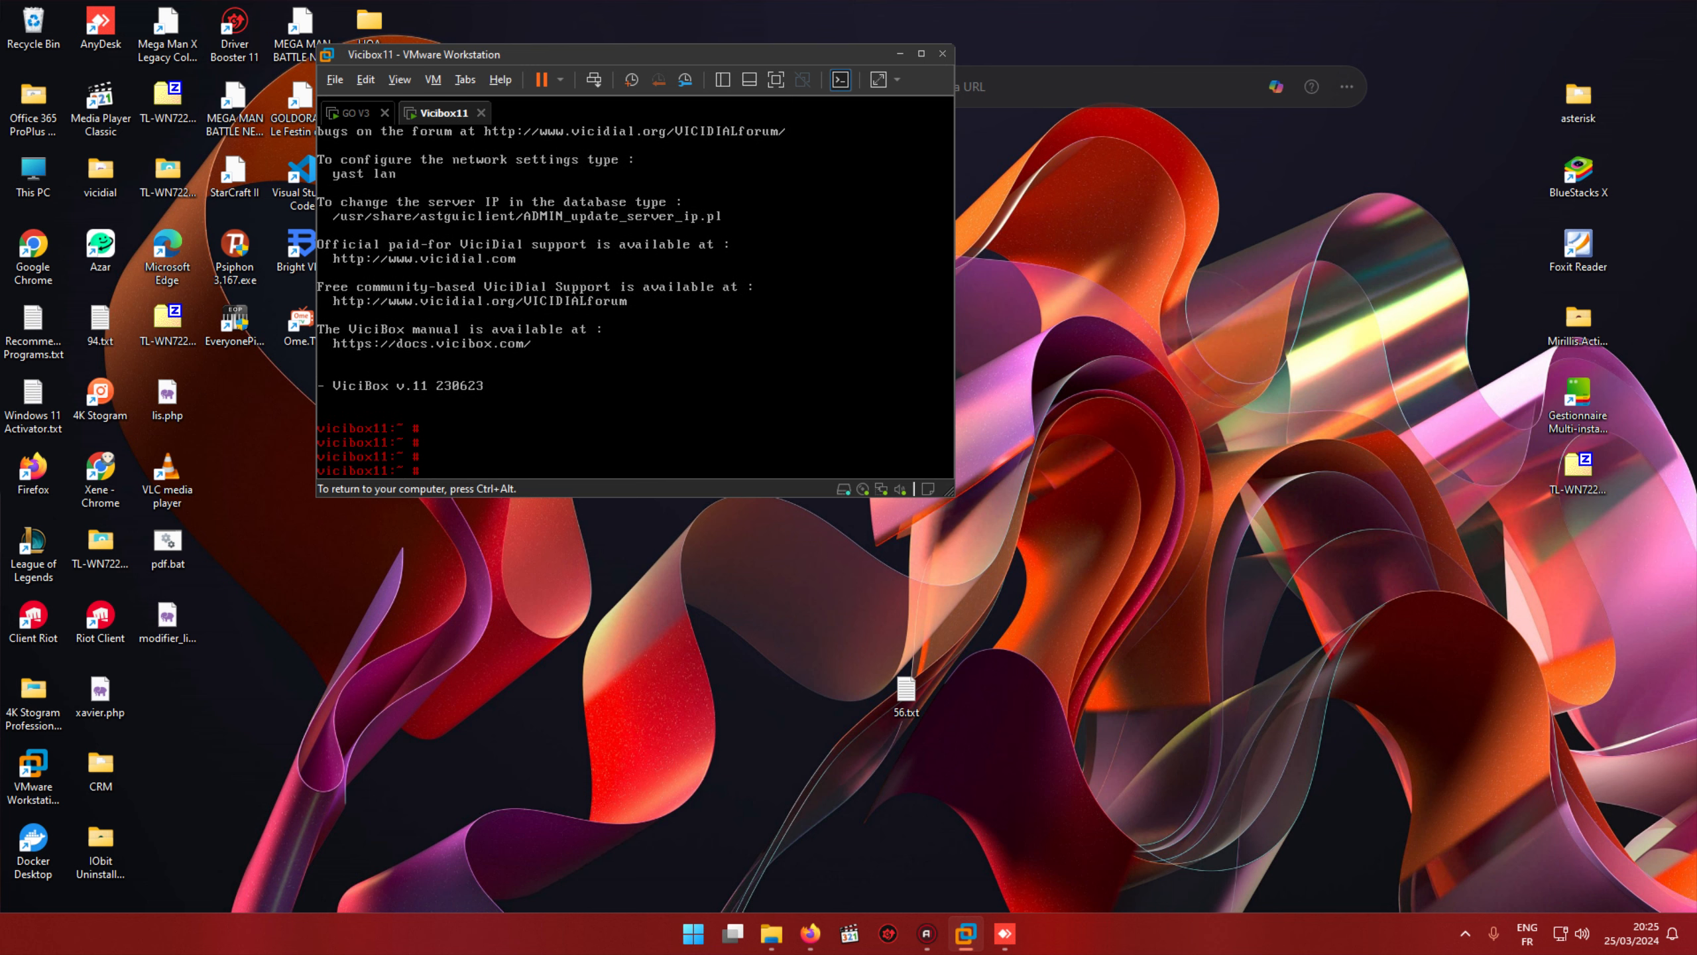
pyautogui.write('ifconfig')
pyautogui.press('Return')
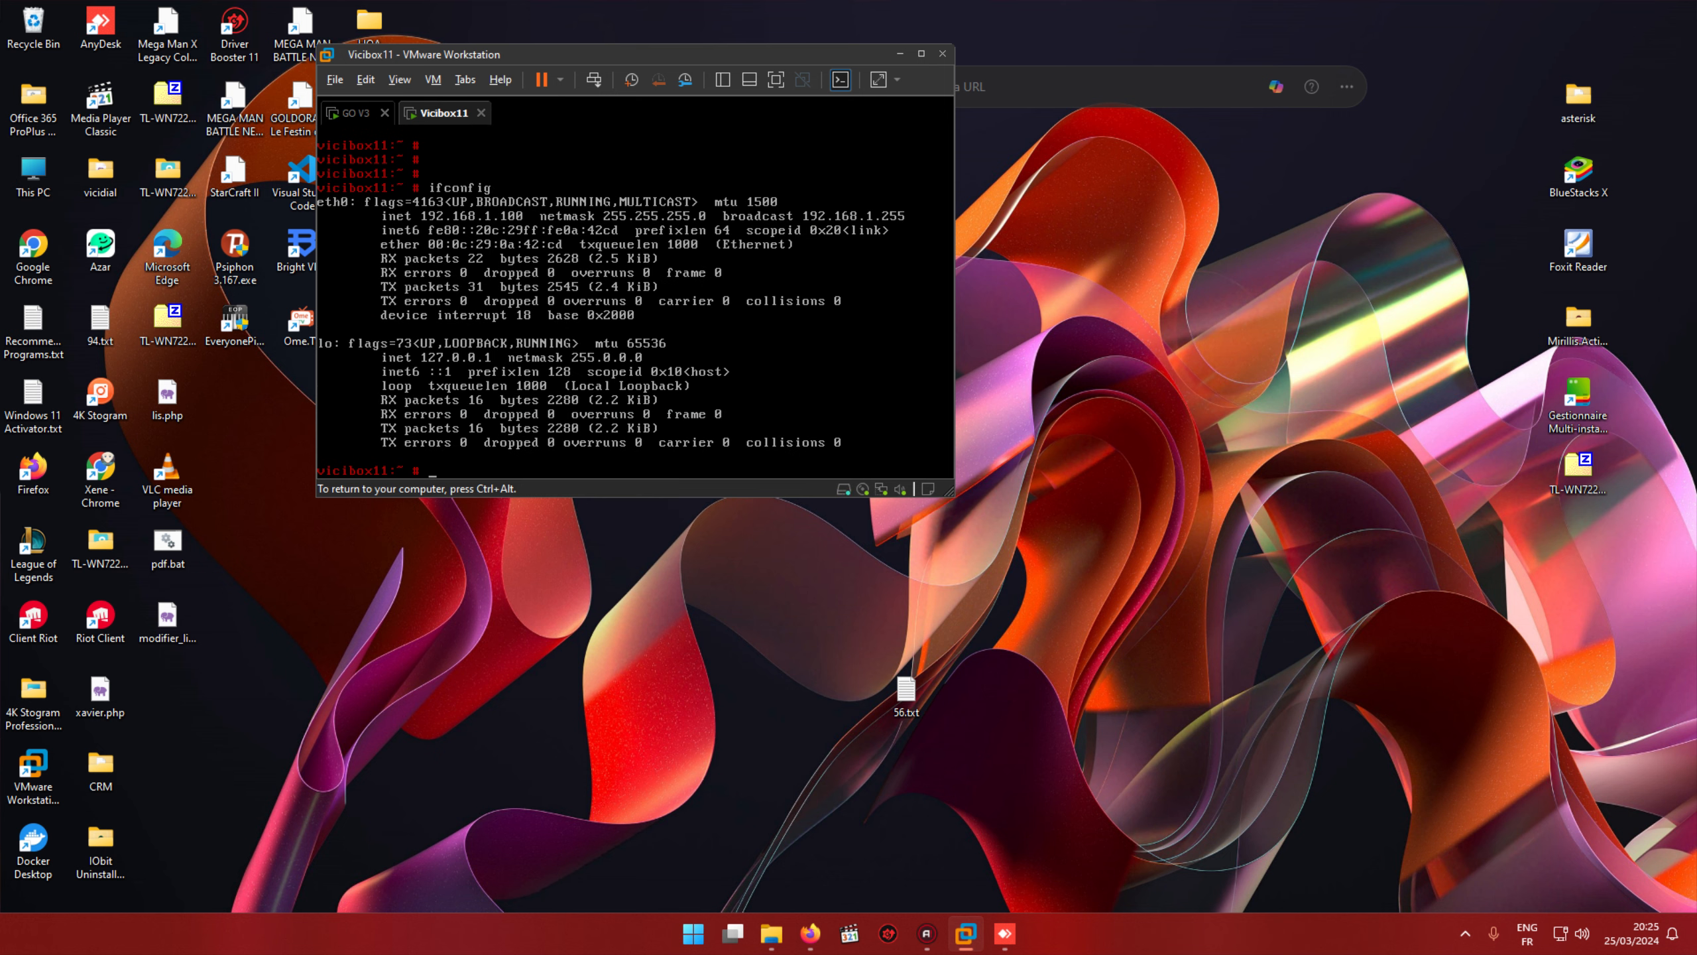
pyautogui.hotkey('ctrl', 'alt')
# Step: Launch PuTTY and connect over SSH to 192.168.1.100, accepting the host key
pyautogui.press('super')
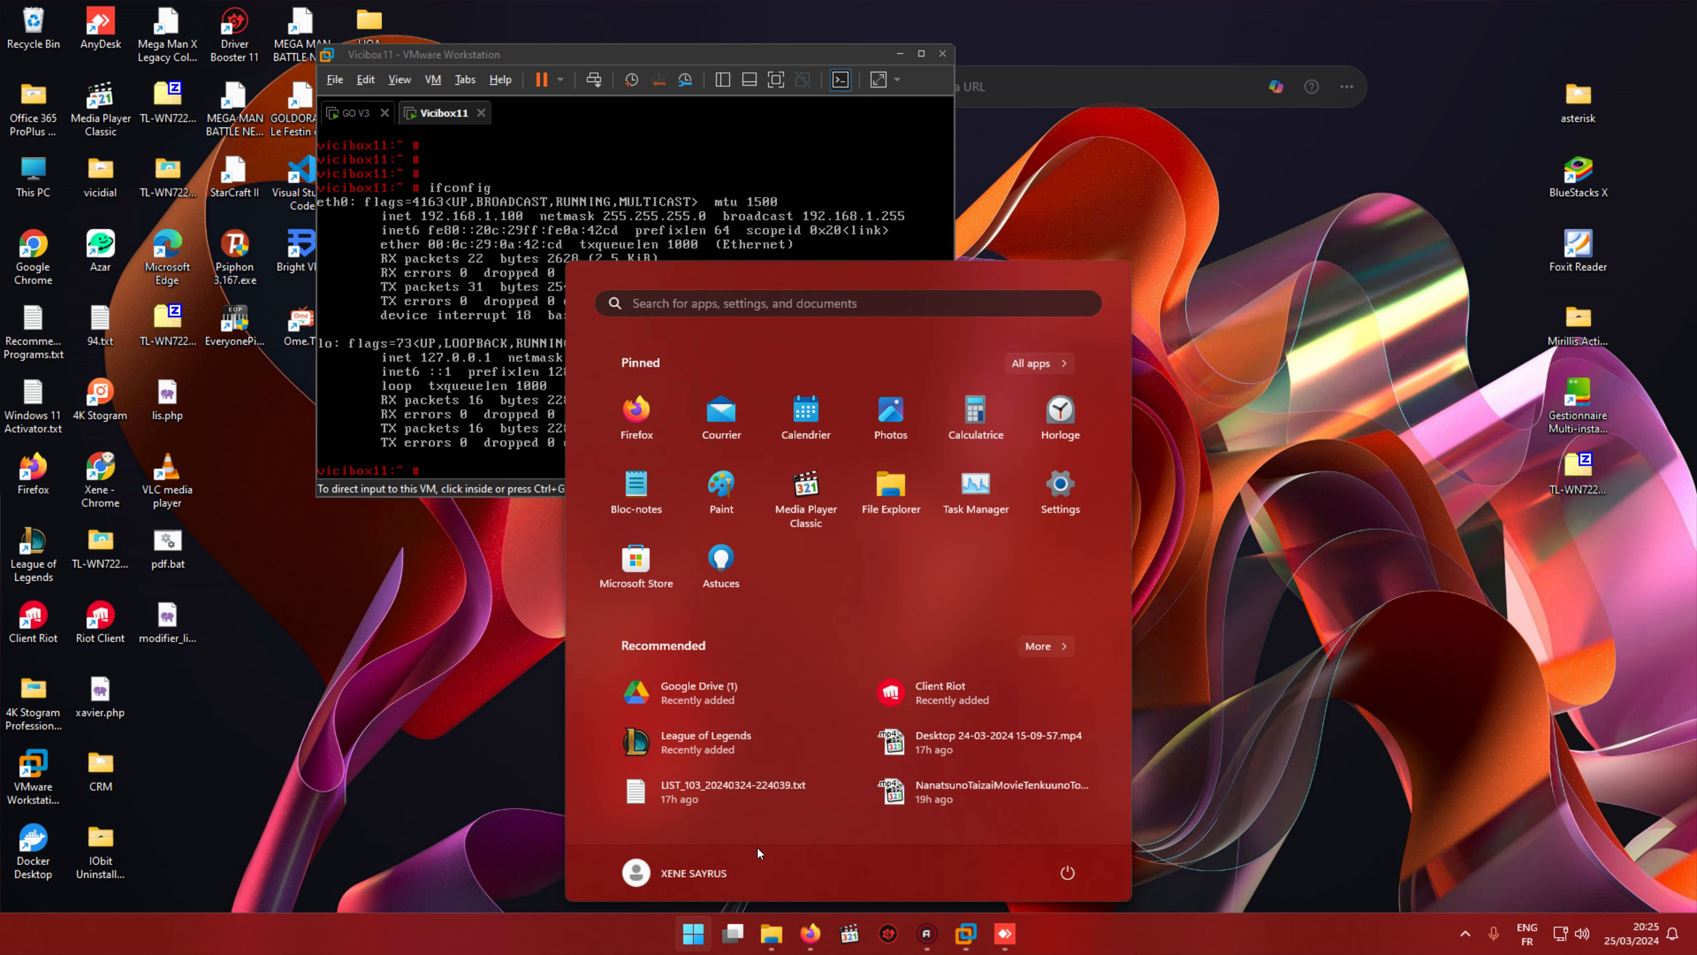
pyautogui.write('PUTTY')
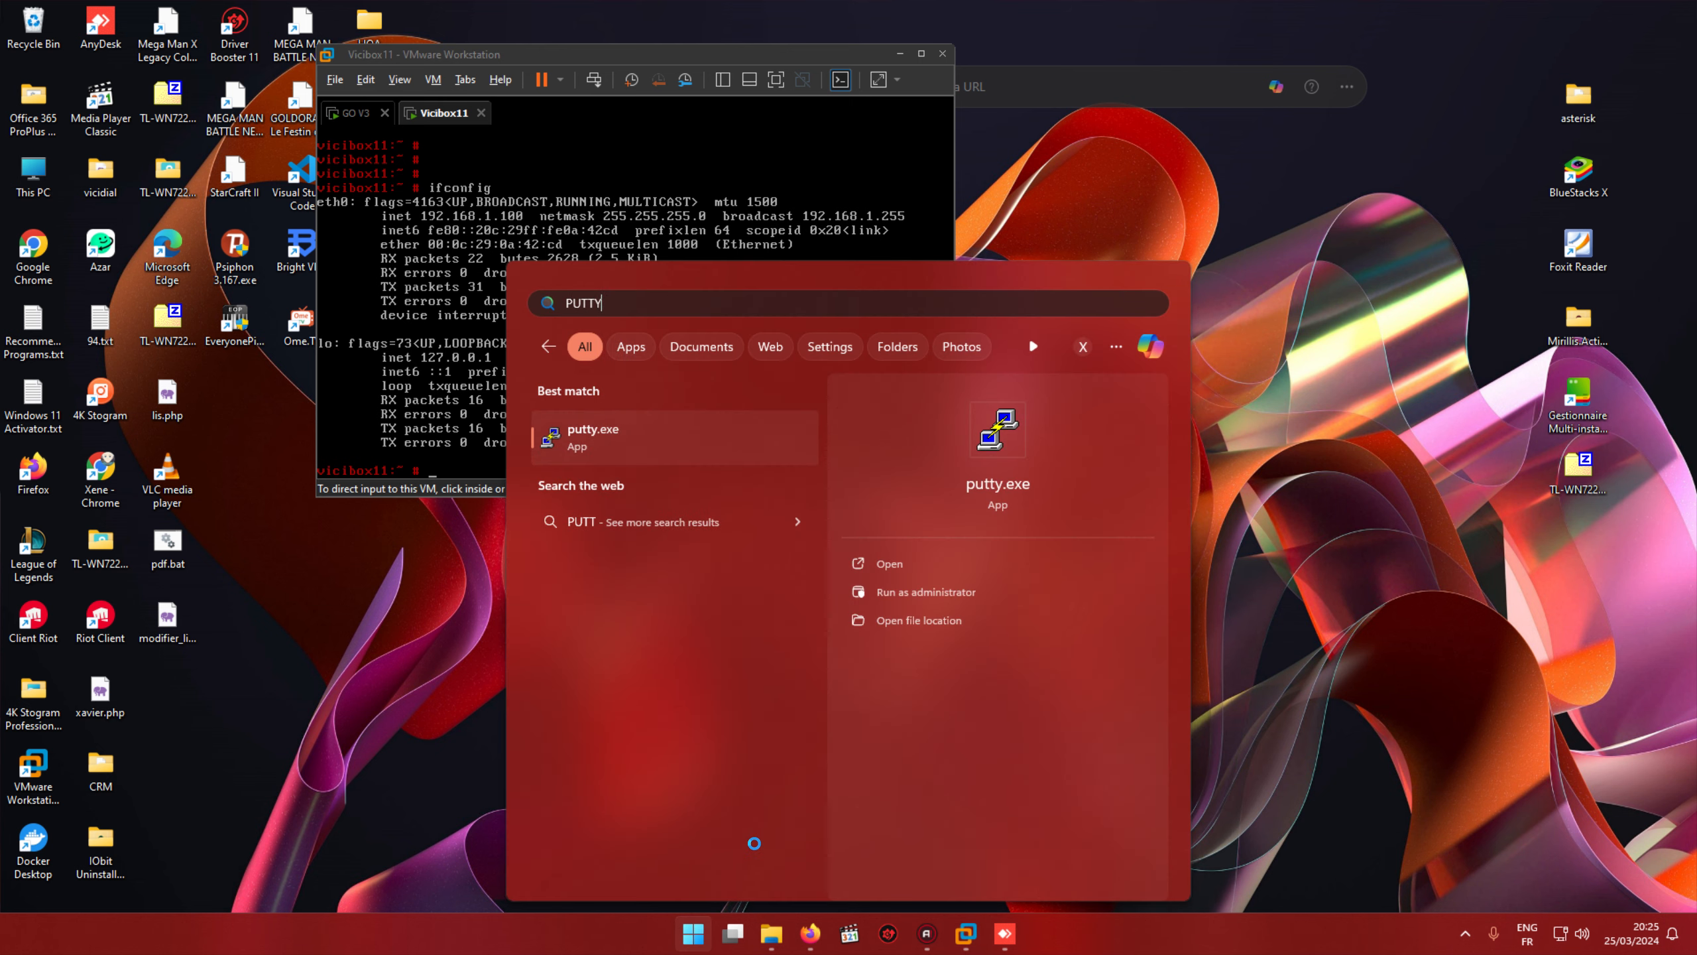
pyautogui.press('Return')
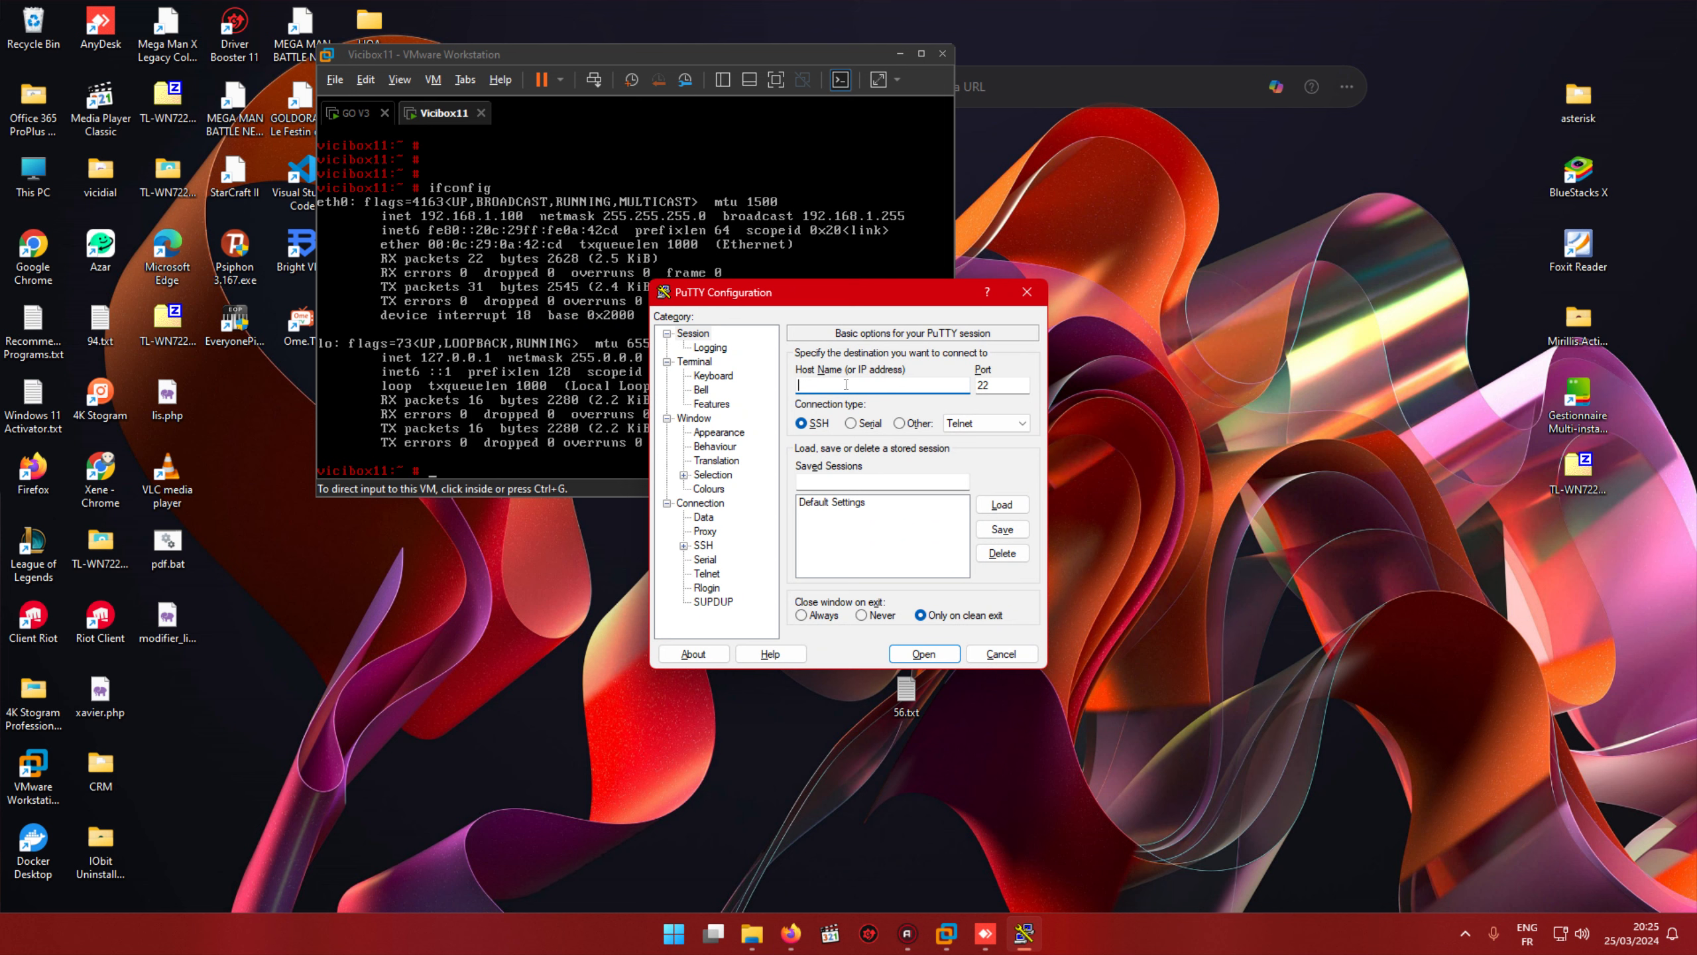
pyautogui.write('192.168.1.100')
pyautogui.press('Return')
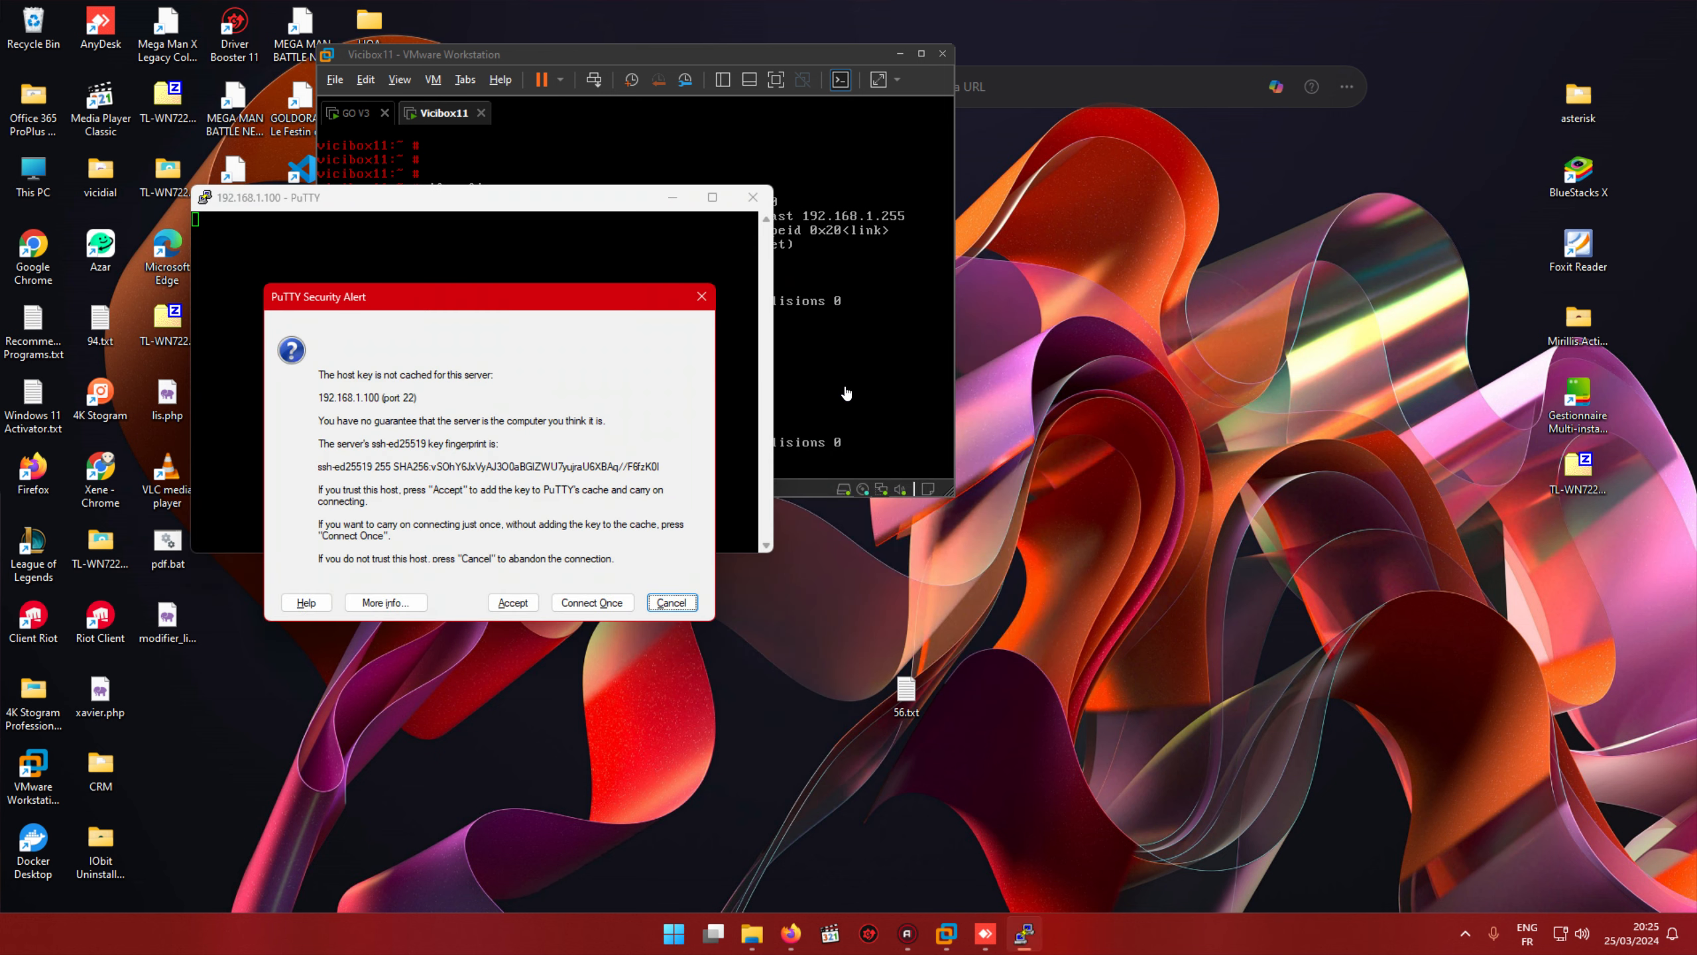
pyautogui.press('Return')
# Step: Log in as root and run ifconfig to list the server's network interfaces
pyautogui.write('root')
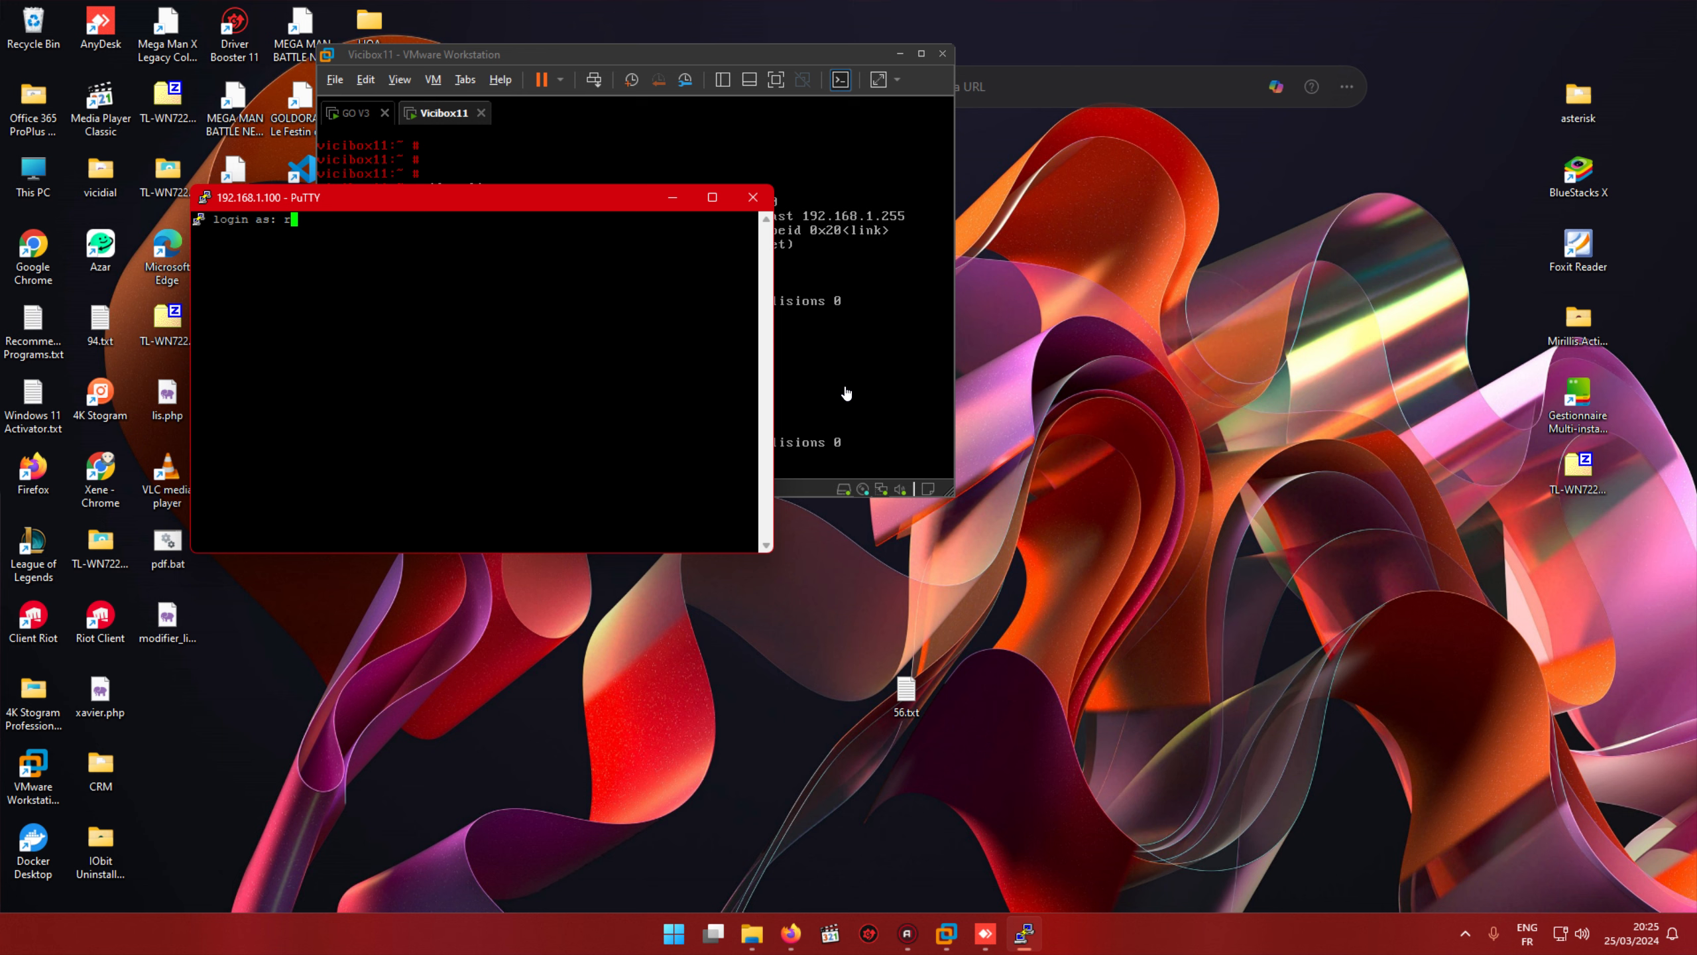
pyautogui.press('Return')
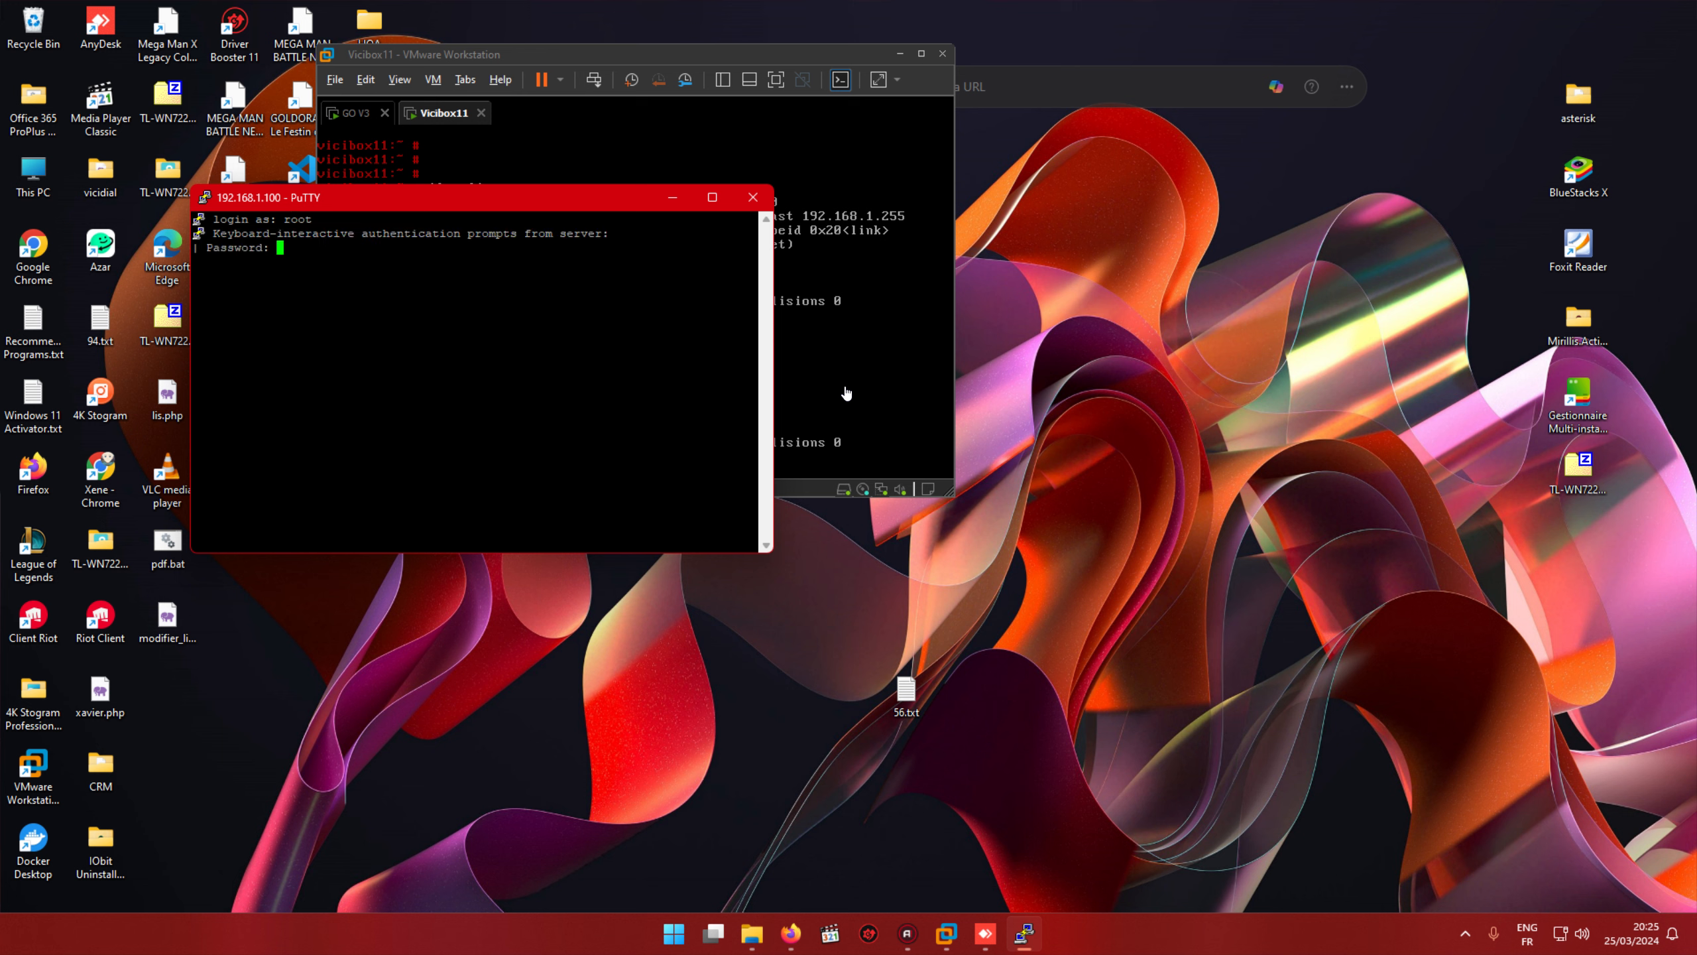
pyautogui.press('Return')
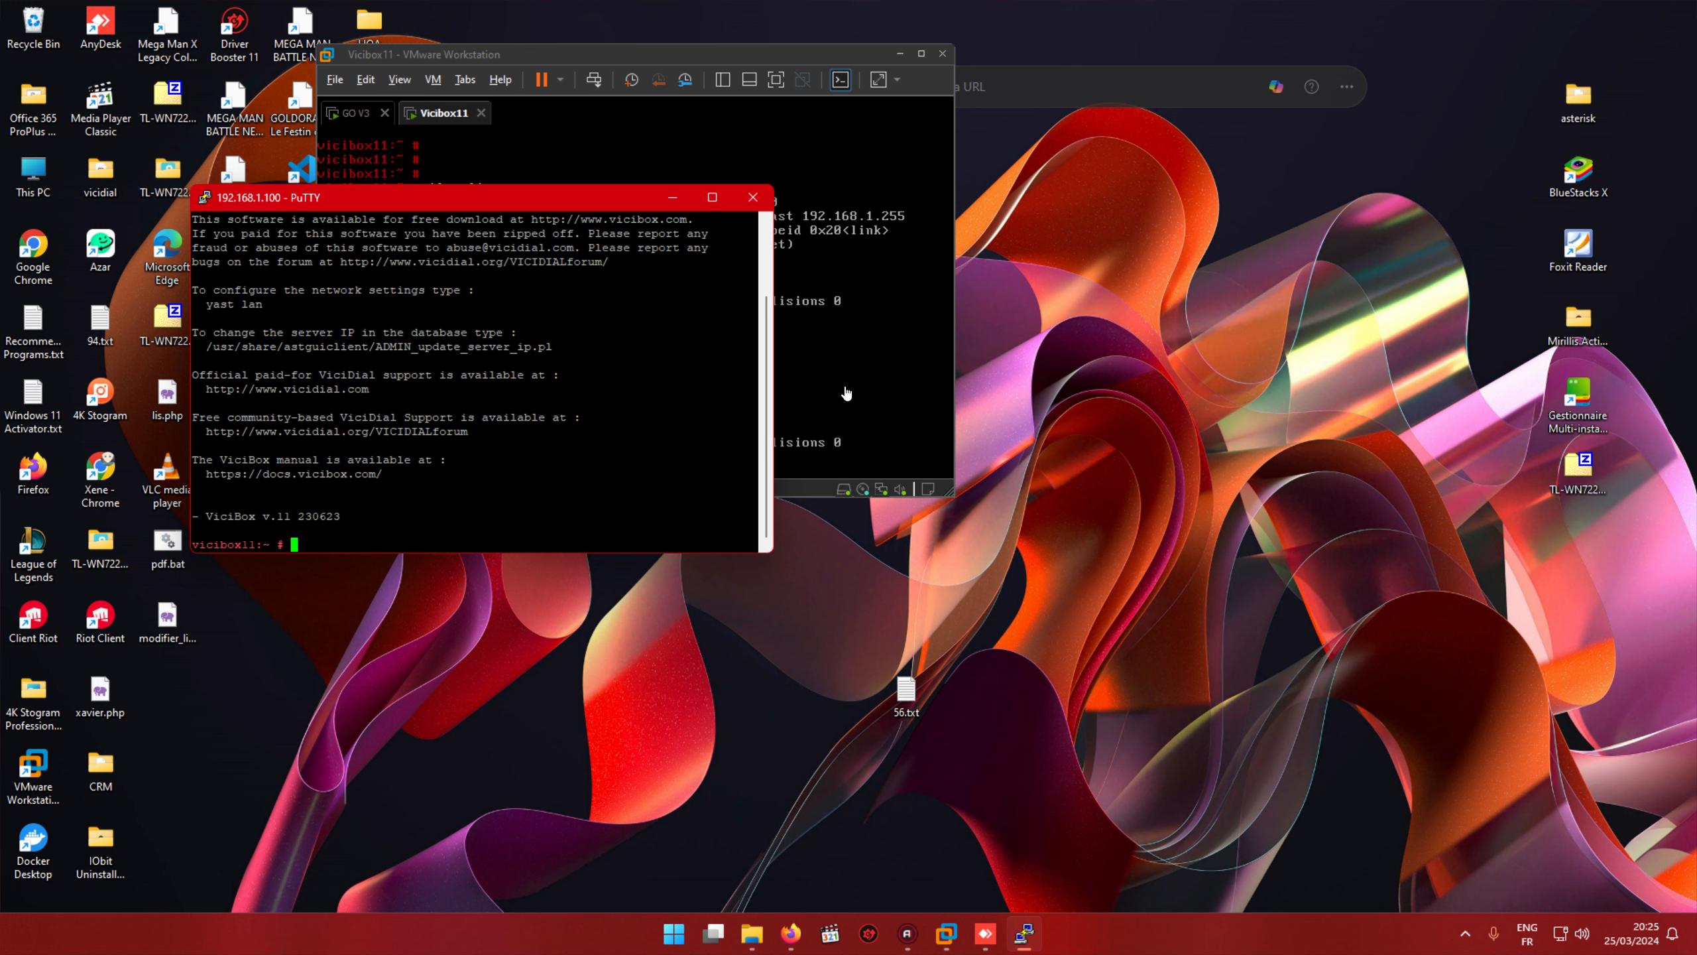
pyautogui.write('ifconfig')
pyautogui.press('Return')
pyautogui.rightClick(612, 405)
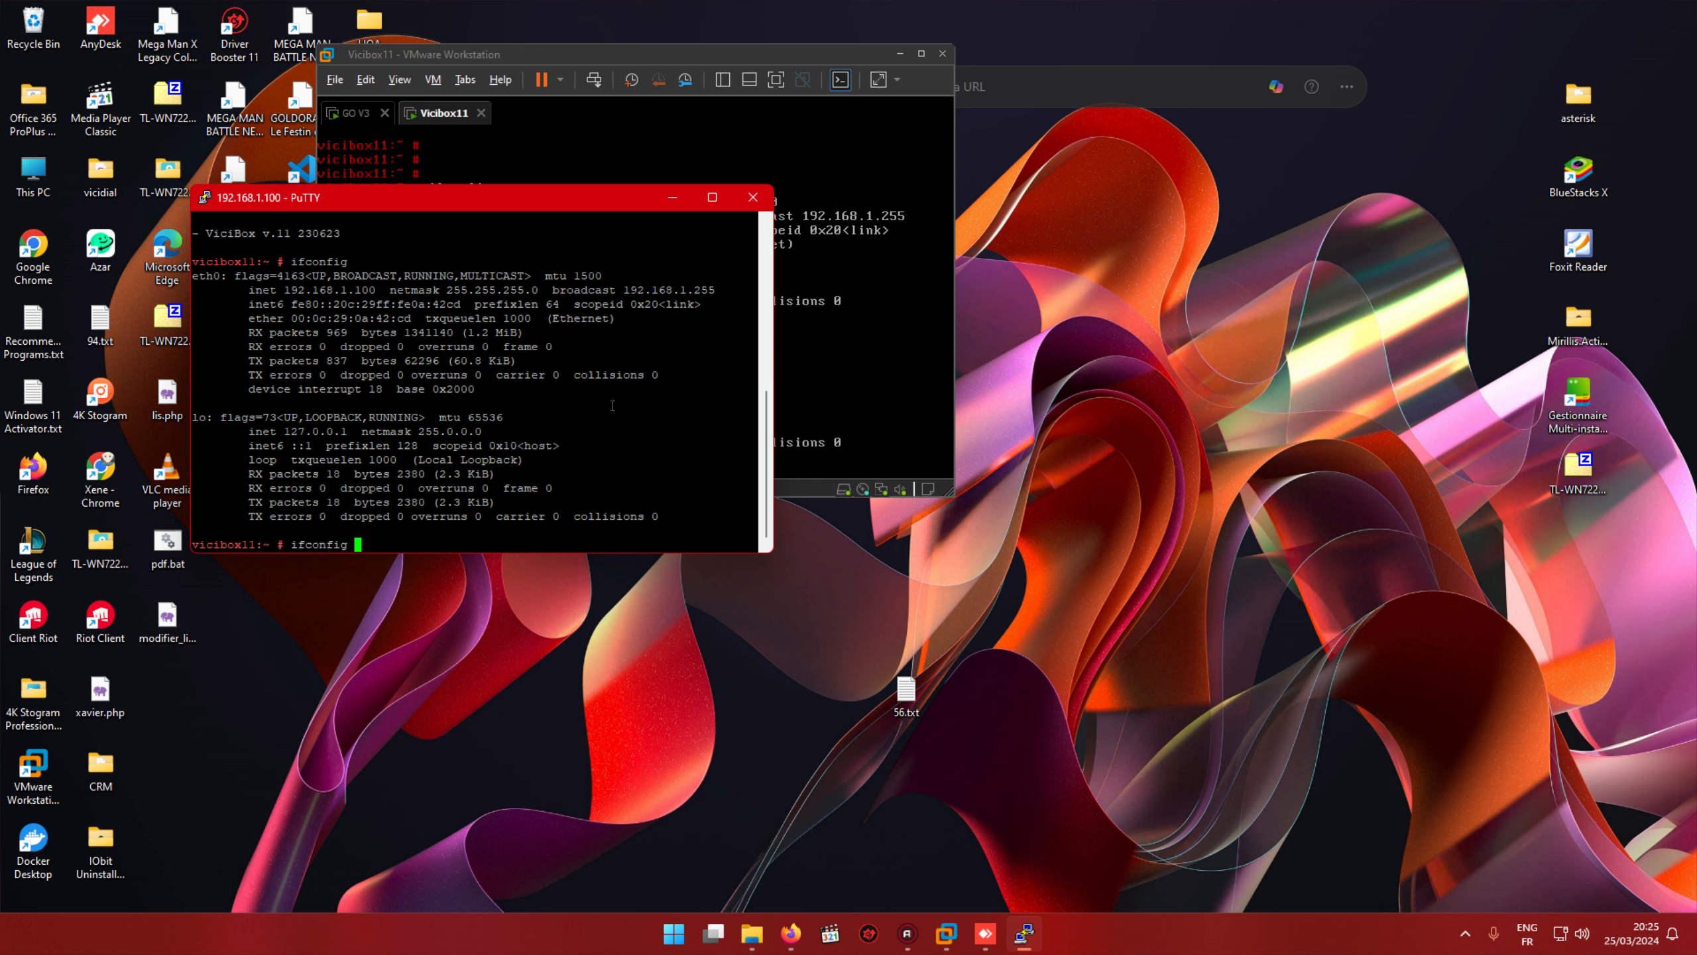
pyautogui.press('Down')
pyautogui.press('Down')
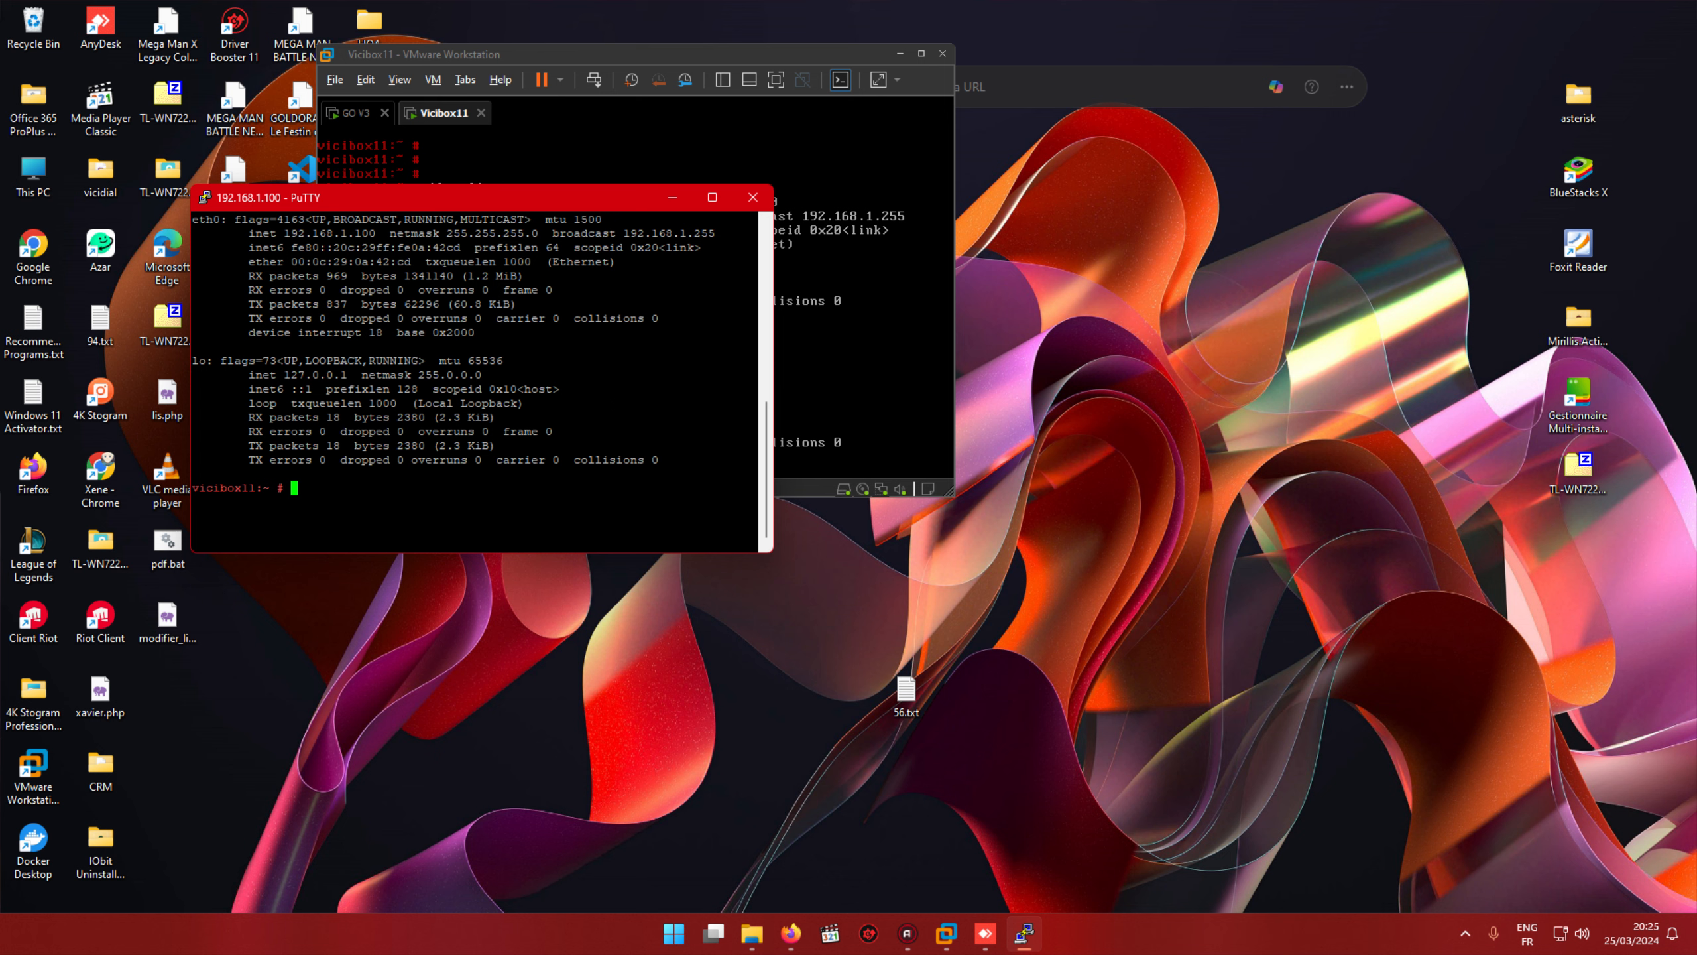
pyautogui.press('Return')
pyautogui.press('Return')
pyautogui.press('Return')
pyautogui.press('Return')
pyautogui.press('Return')
pyautogui.press('Return')
pyautogui.press('Return')
pyautogui.press('Return')
pyautogui.press('Return')
pyautogui.press('Return')
pyautogui.press('Return')
pyautogui.press('Return')
pyautogui.press('Return')
pyautogui.press('Return')
pyautogui.press('Return')
pyautogui.press('Return')
pyautogui.press('Return')
pyautogui.press('Return')
pyautogui.press('Return')
pyautogui.press('Return')
pyautogui.press('Return')
# Step: Clear the screen and try changing into /usr/local, listing /usr's subfolders along the way
pyautogui.write('clea')
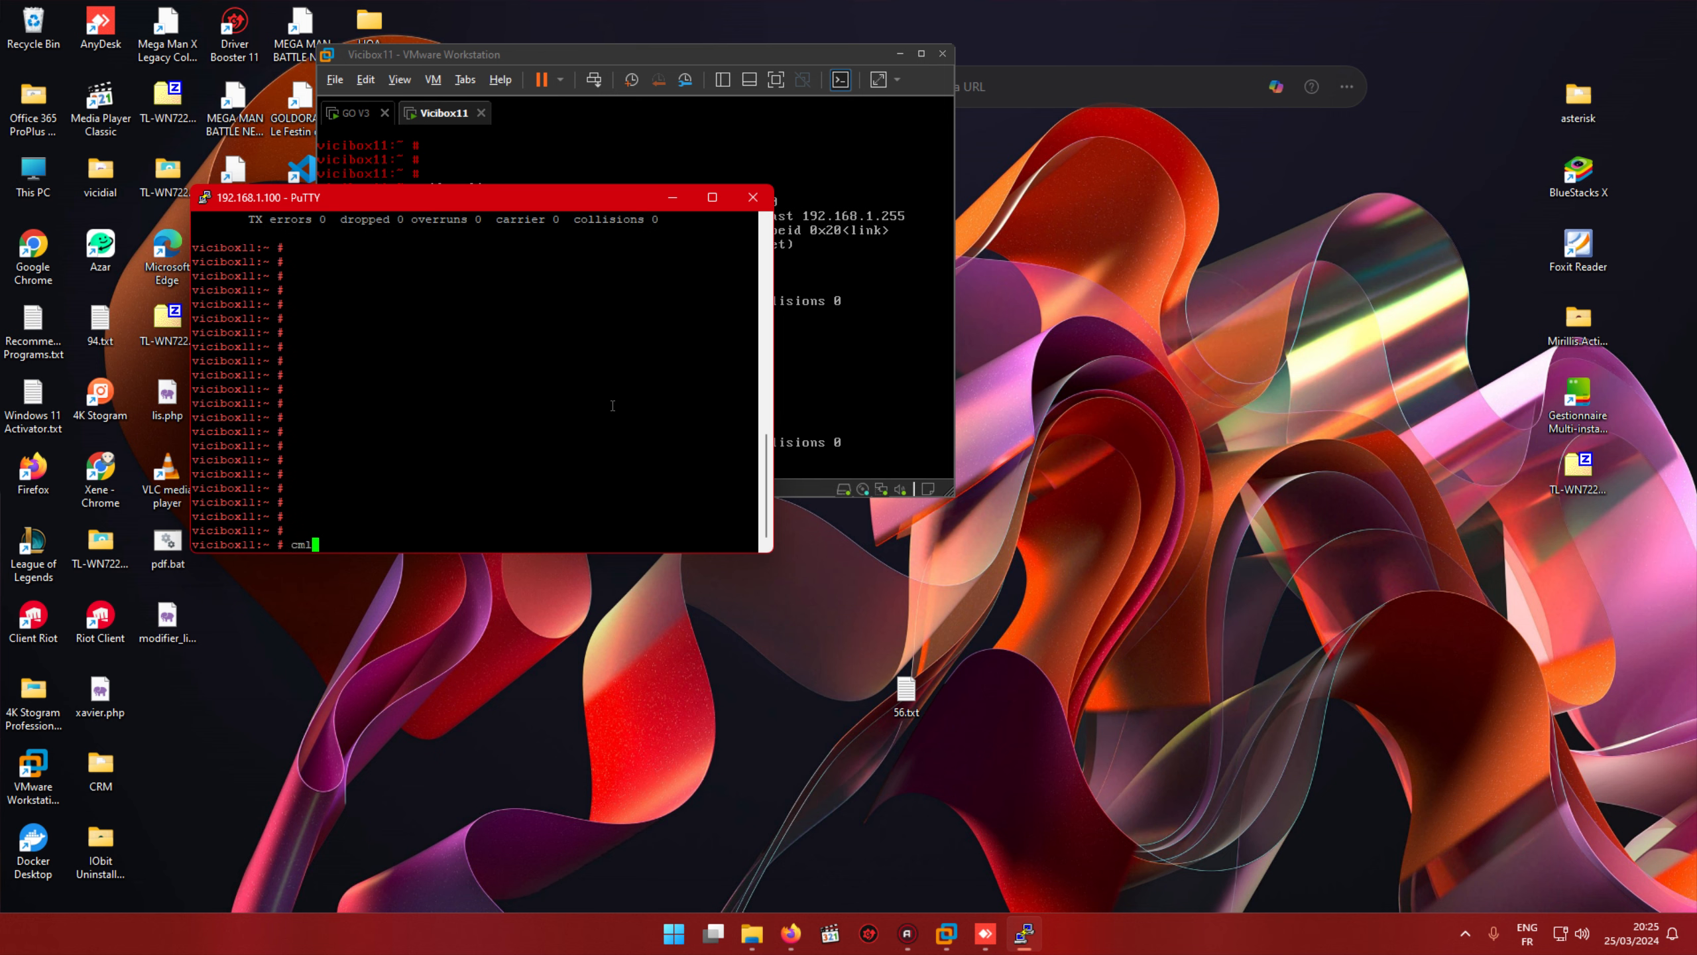
pyautogui.write('r')
pyautogui.press('Return')
pyautogui.write('c')
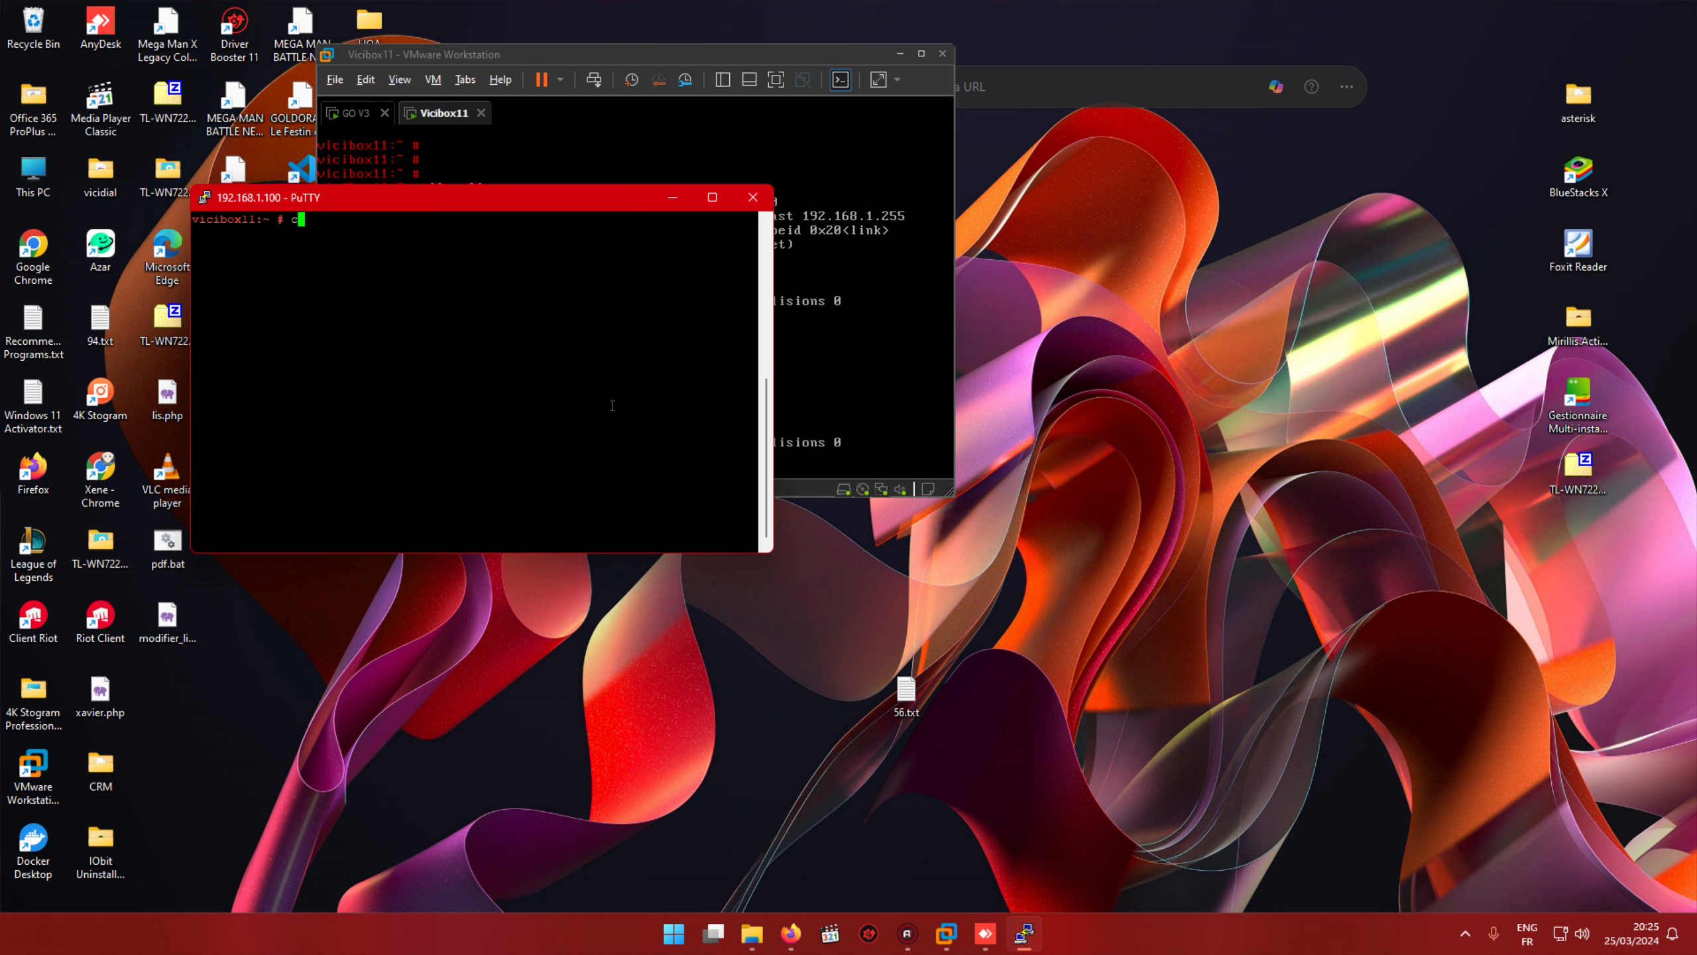
pyautogui.write('d /var/www')
pyautogui.press('BackSpace')
pyautogui.press('BackSpace')
pyautogui.press('BackSpace')
pyautogui.press('BackSpace')
pyautogui.press('BackSpace')
pyautogui.press('BackSpace')
pyautogui.press('BackSpace')
pyautogui.write('usr/')
pyautogui.press('Tab')
pyautogui.press('Tab')
pyautogui.press('Tab')
pyautogui.press('Tab')
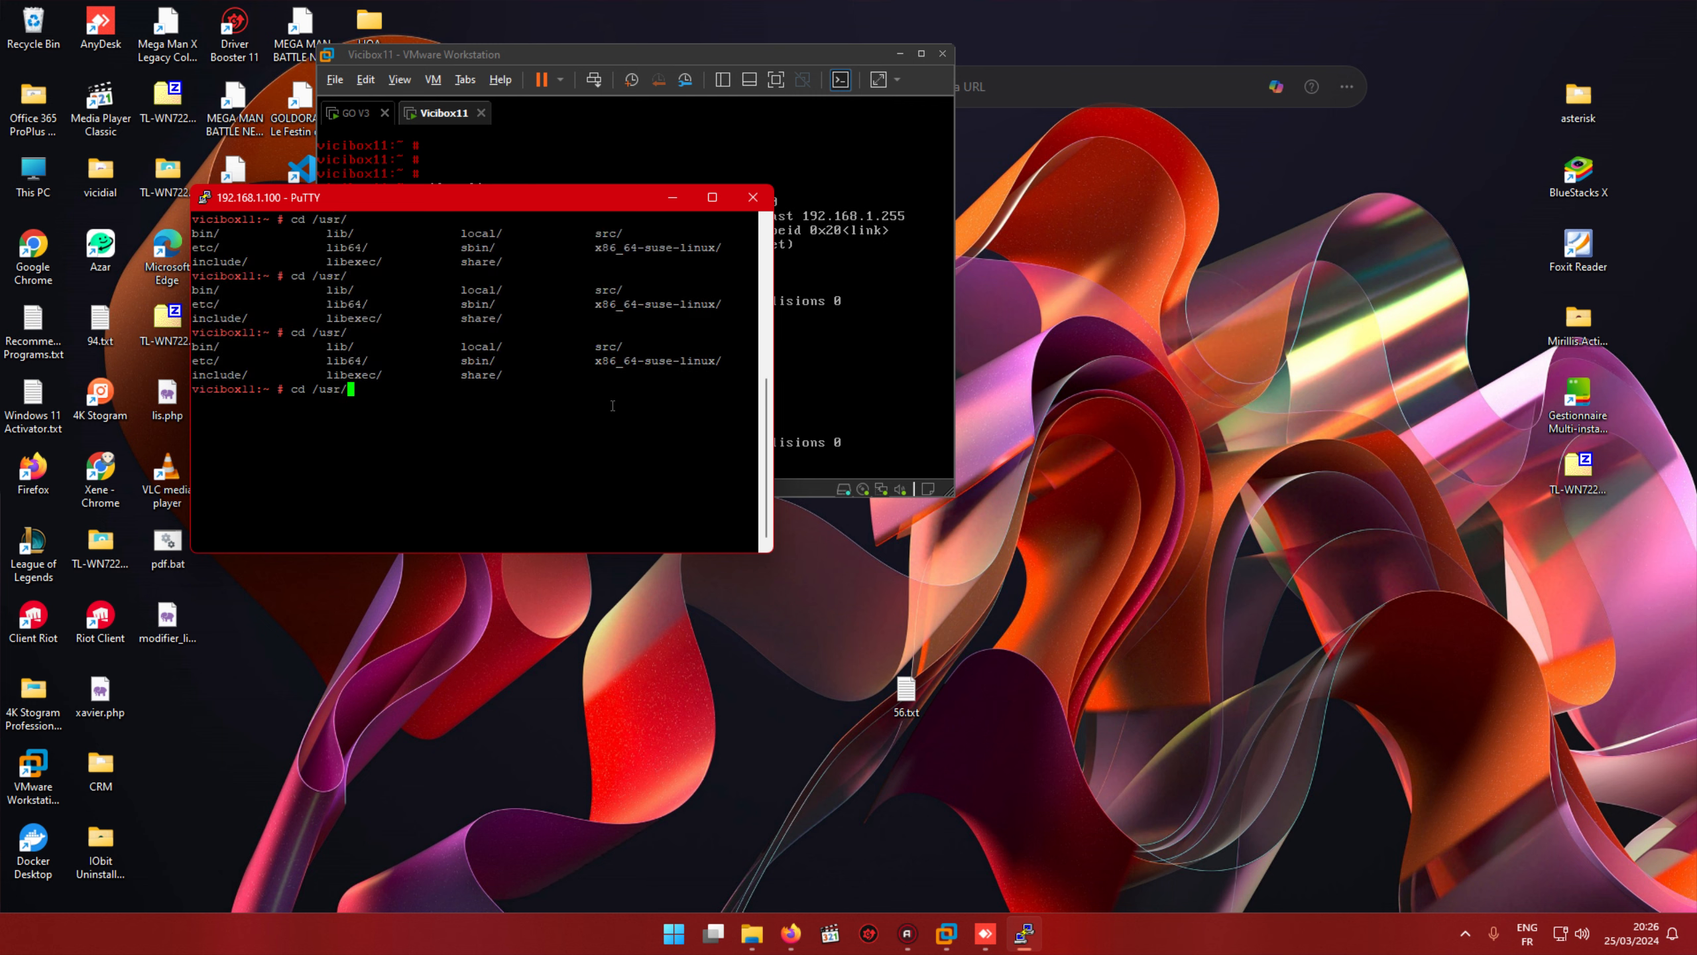
pyautogui.write('lo')
pyautogui.press('Tab')
pyautogui.write('cc')
pyautogui.press('Return')
# Step: Change into /usr/local/share and run ls, which shows it is empty
pyautogui.click(826, 371)
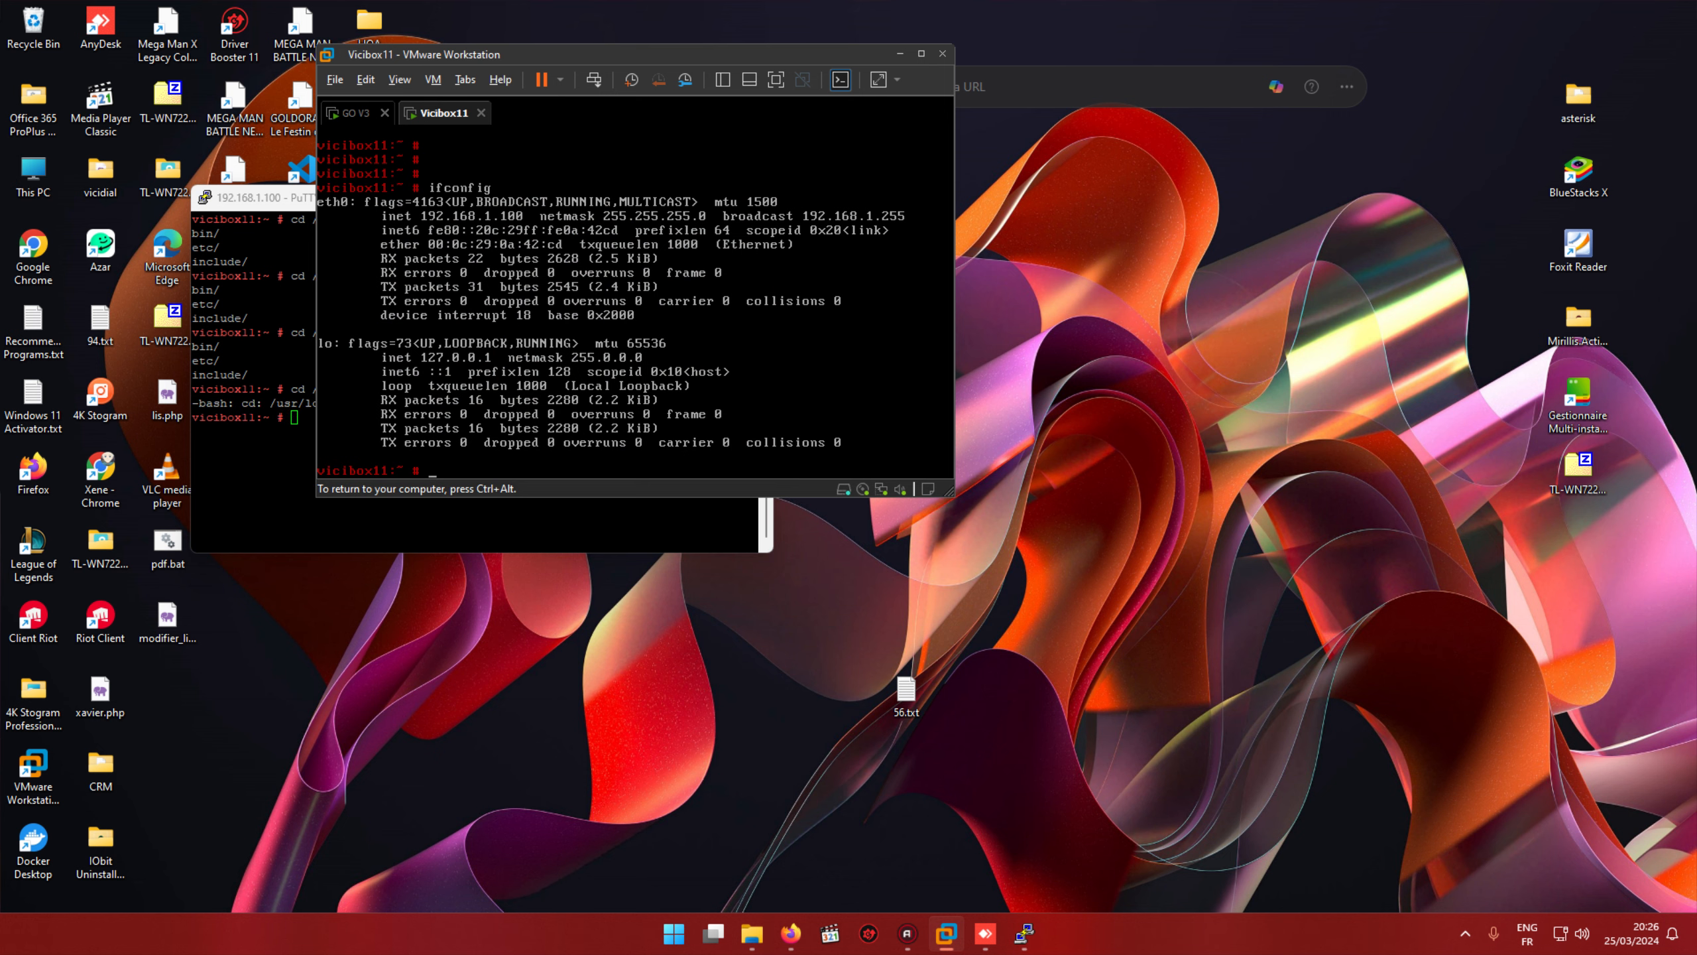
pyautogui.moveTo(541, 57); pyautogui.dragTo(1012, 84)
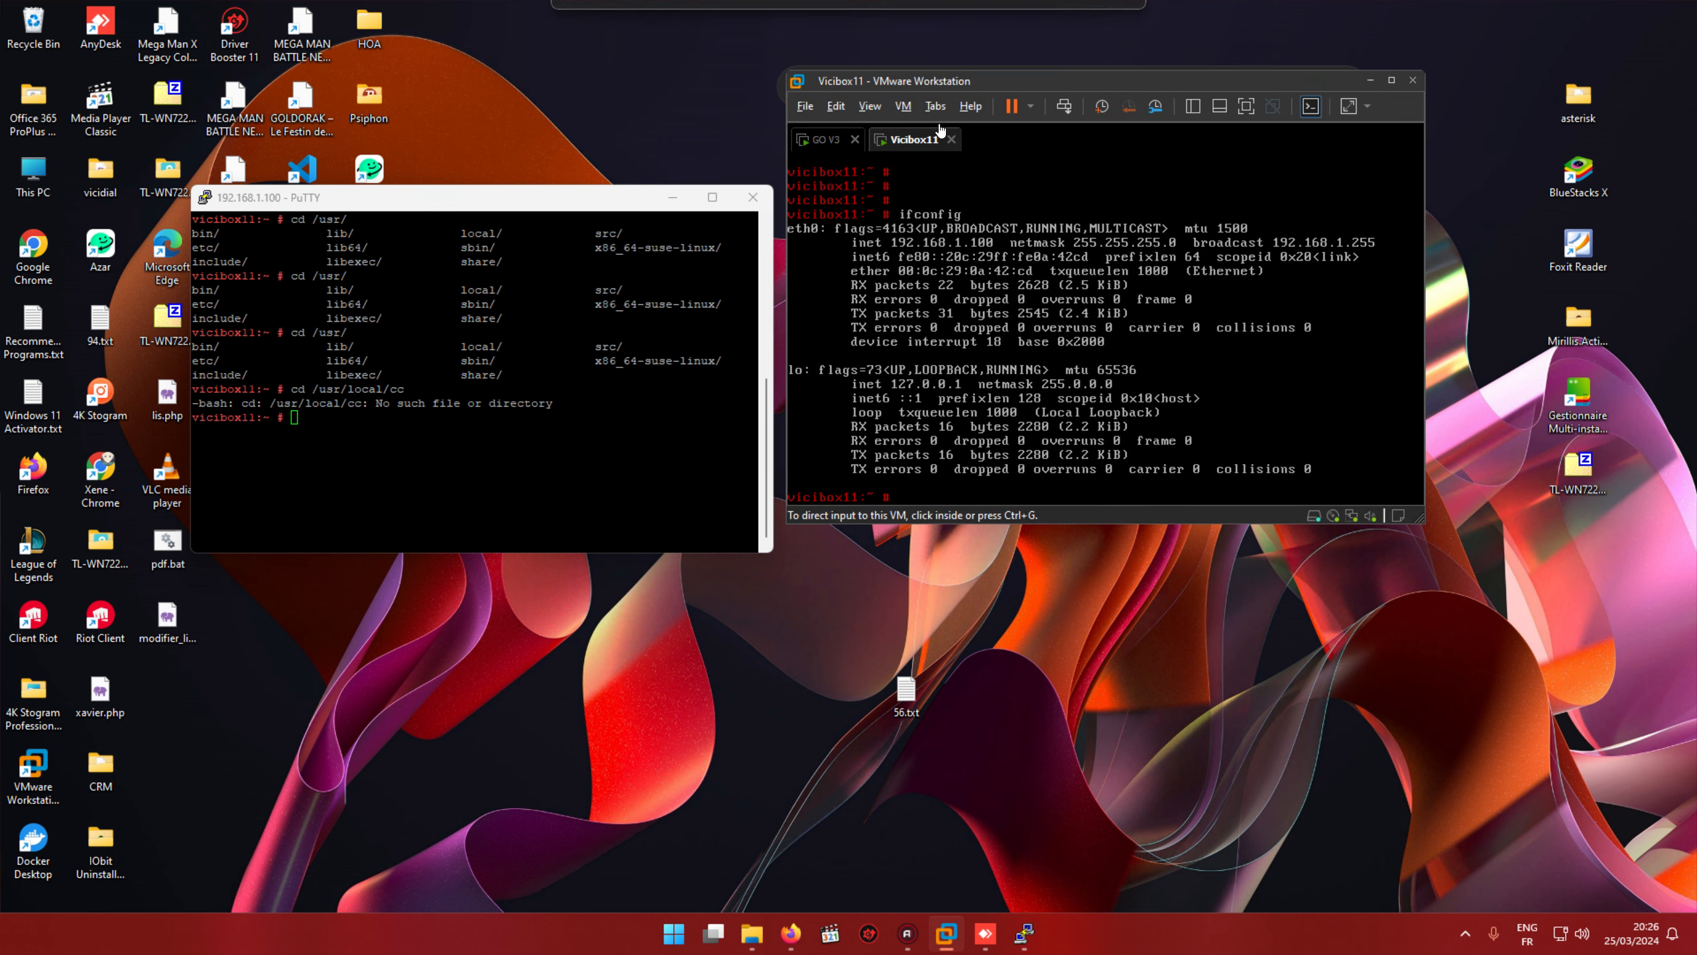
pyautogui.click(479, 451)
pyautogui.press('Up')
pyautogui.press('BackSpace')
pyautogui.press('BackSpace')
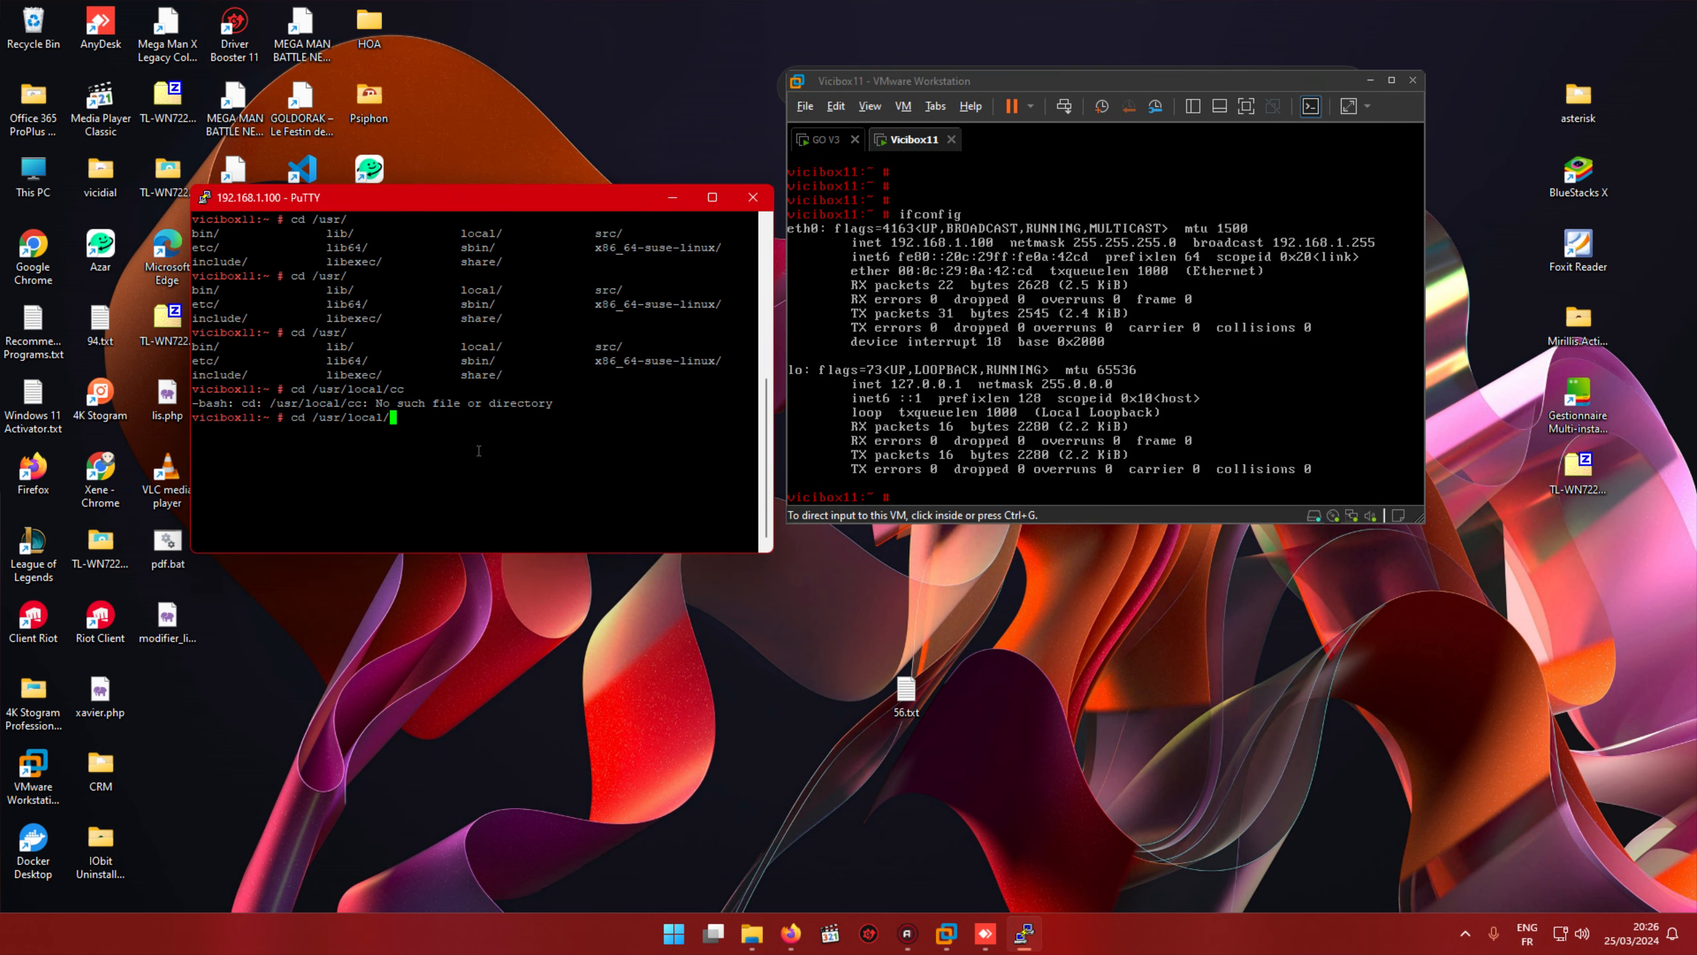
pyautogui.press('Tab')
pyautogui.press('Tab')
pyautogui.press('Tab')
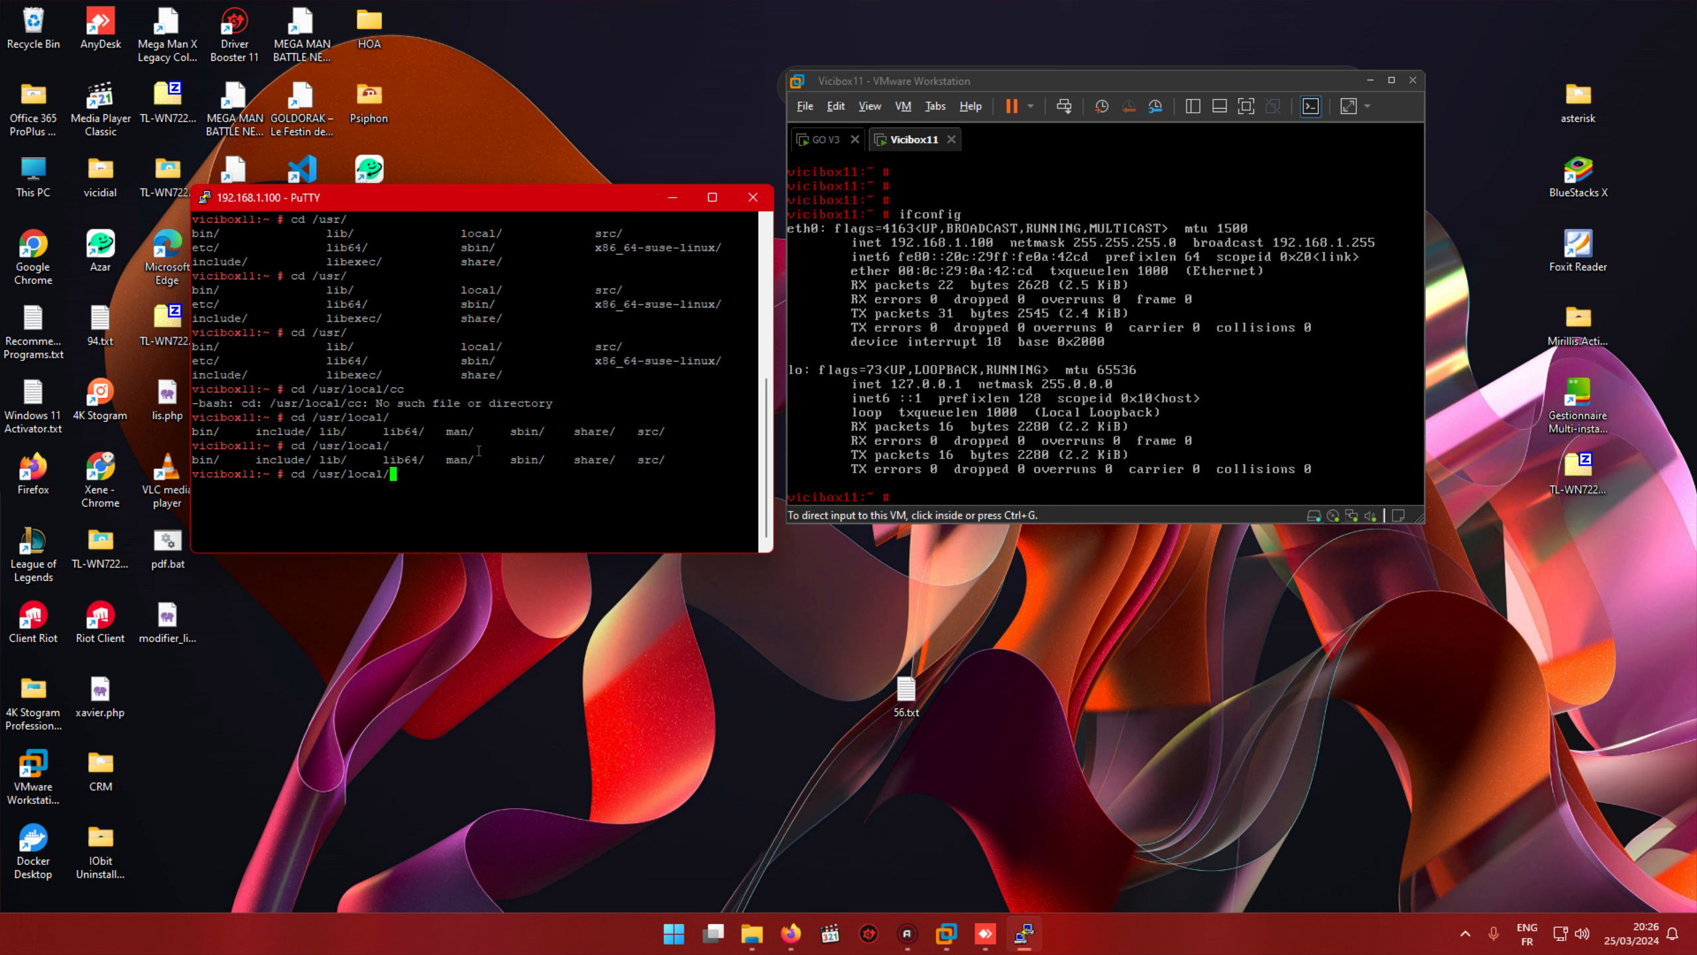
pyautogui.write('sh')
pyautogui.press('Tab')
pyautogui.press('Return')
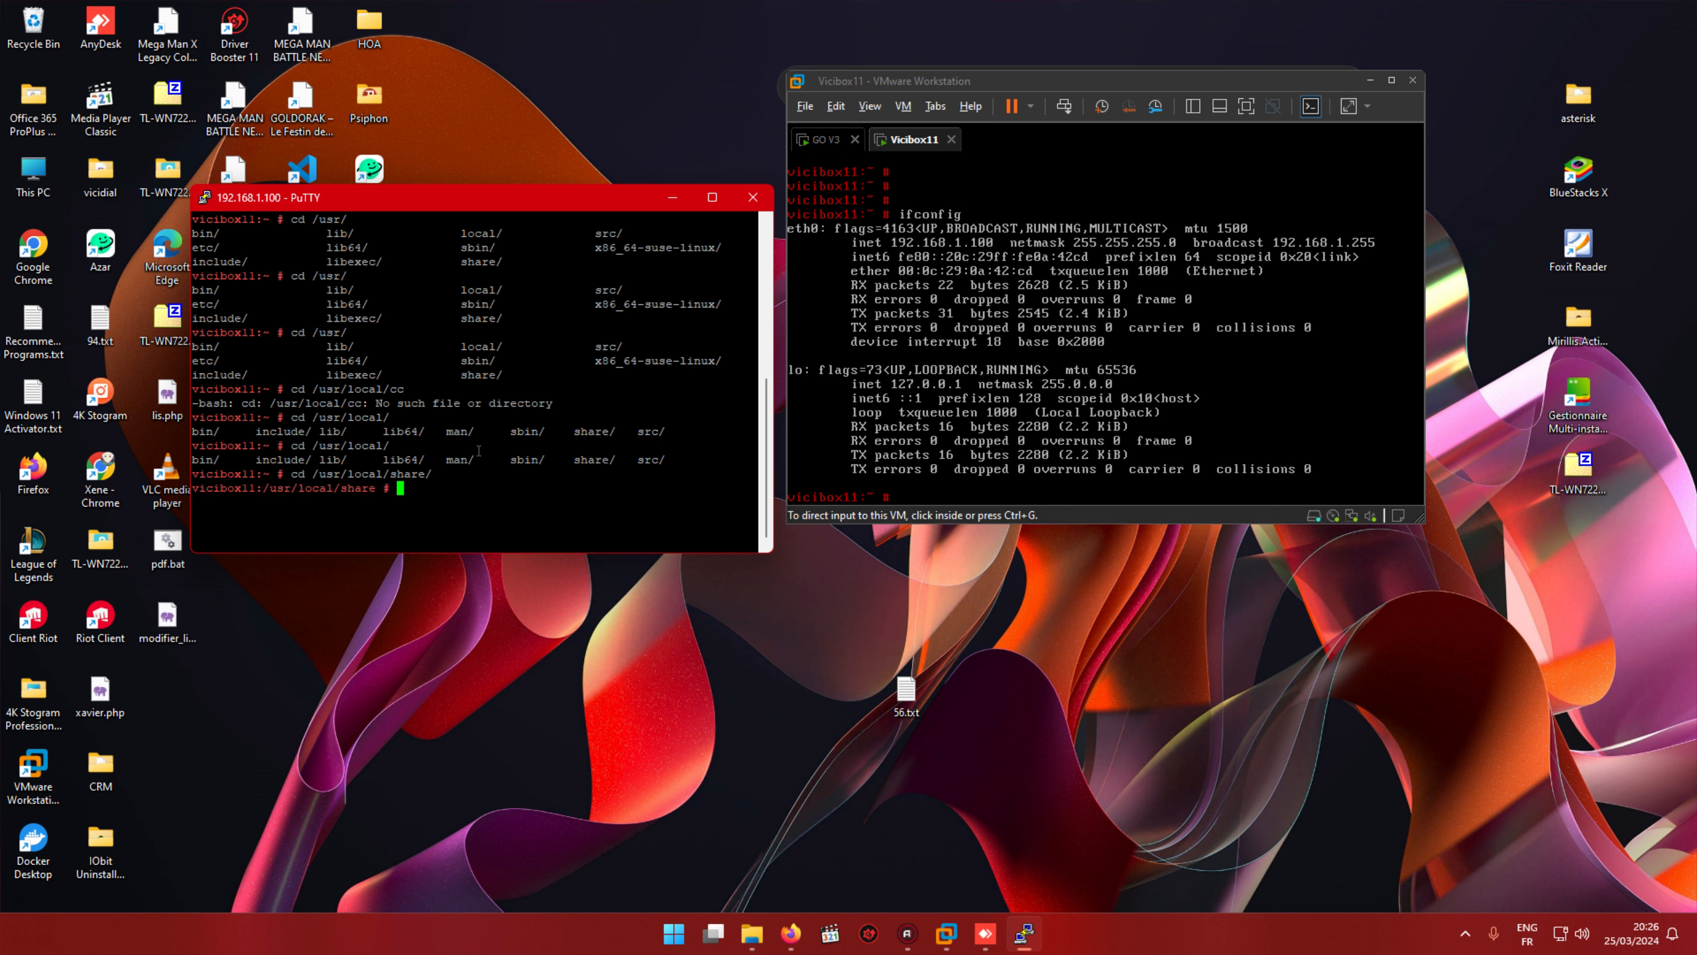
pyautogui.write('ls')
pyautogui.press('Return')
# Step: Log into the GO V3 virtual machine as root and shut it down with halt
pyautogui.click(827, 140)
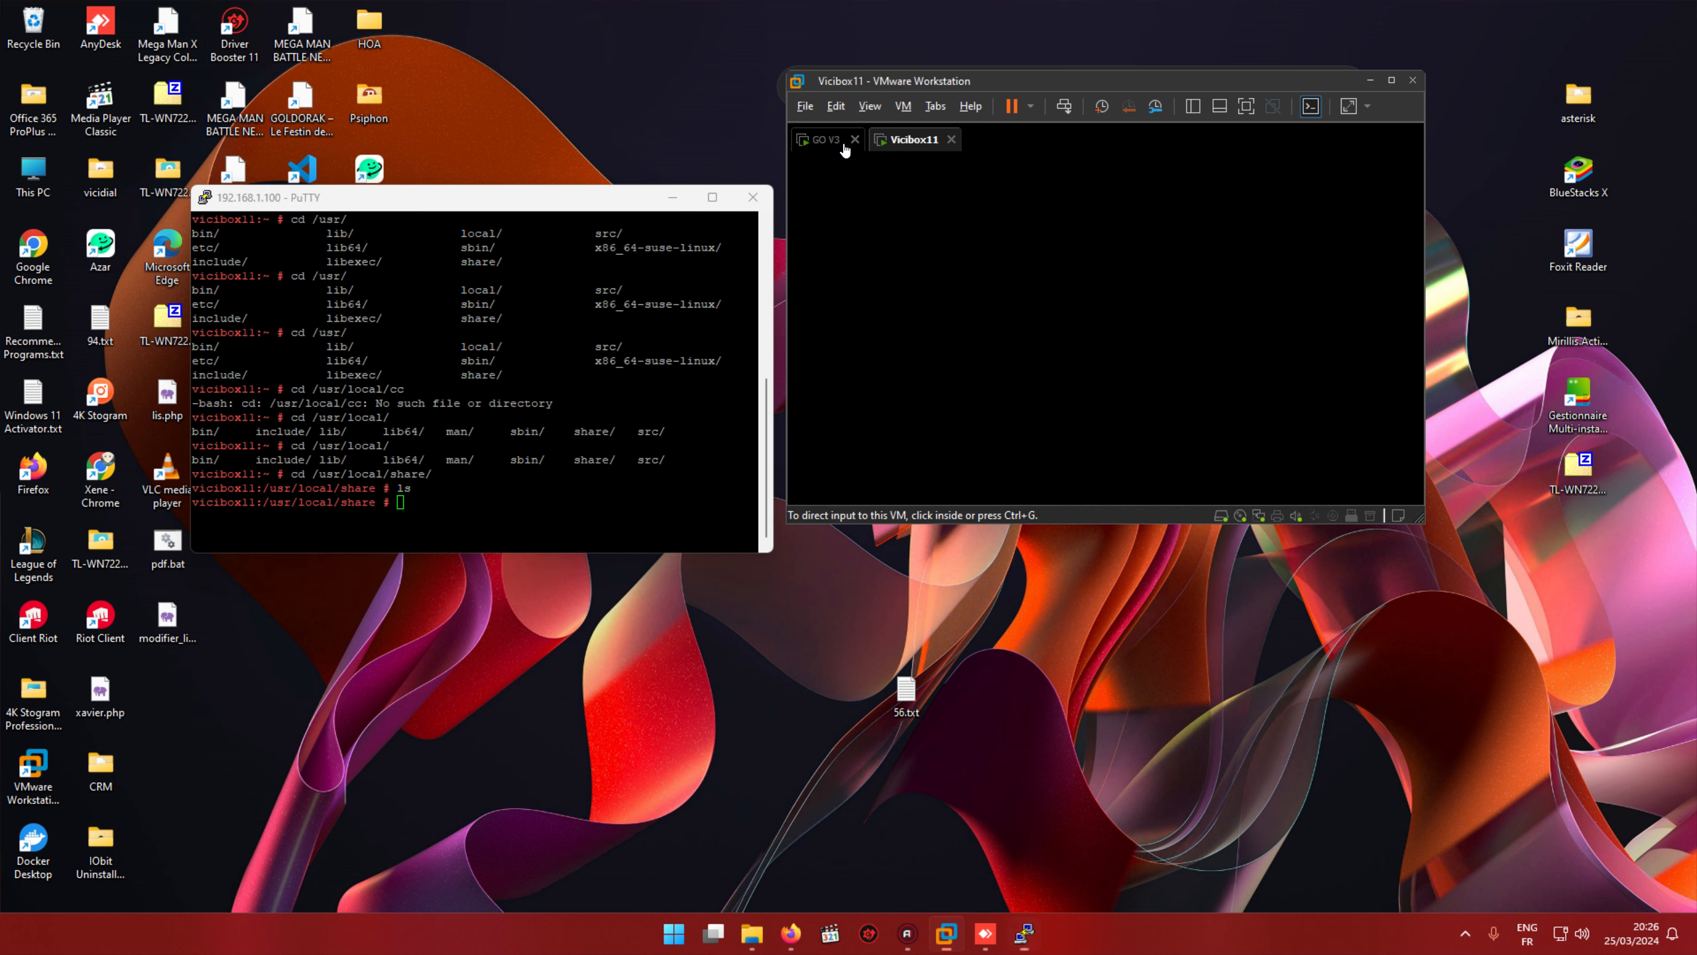
pyautogui.click(884, 242)
pyautogui.write('roo')
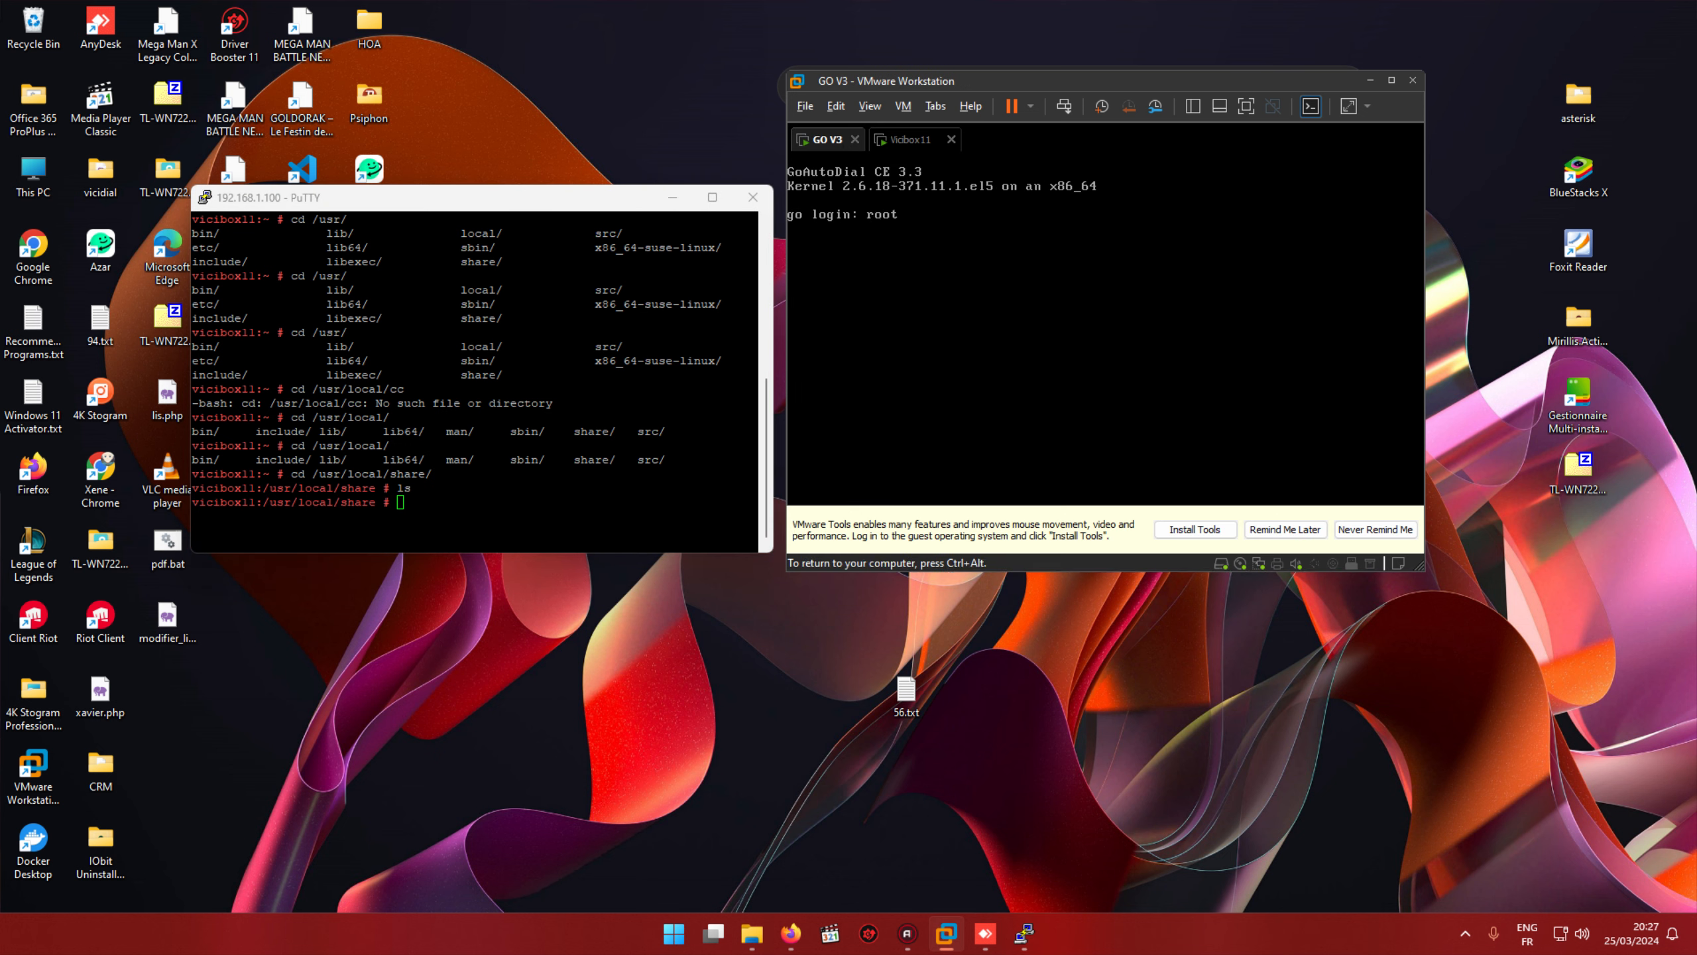
pyautogui.write('t')
pyautogui.press('Return')
pyautogui.press('Return')
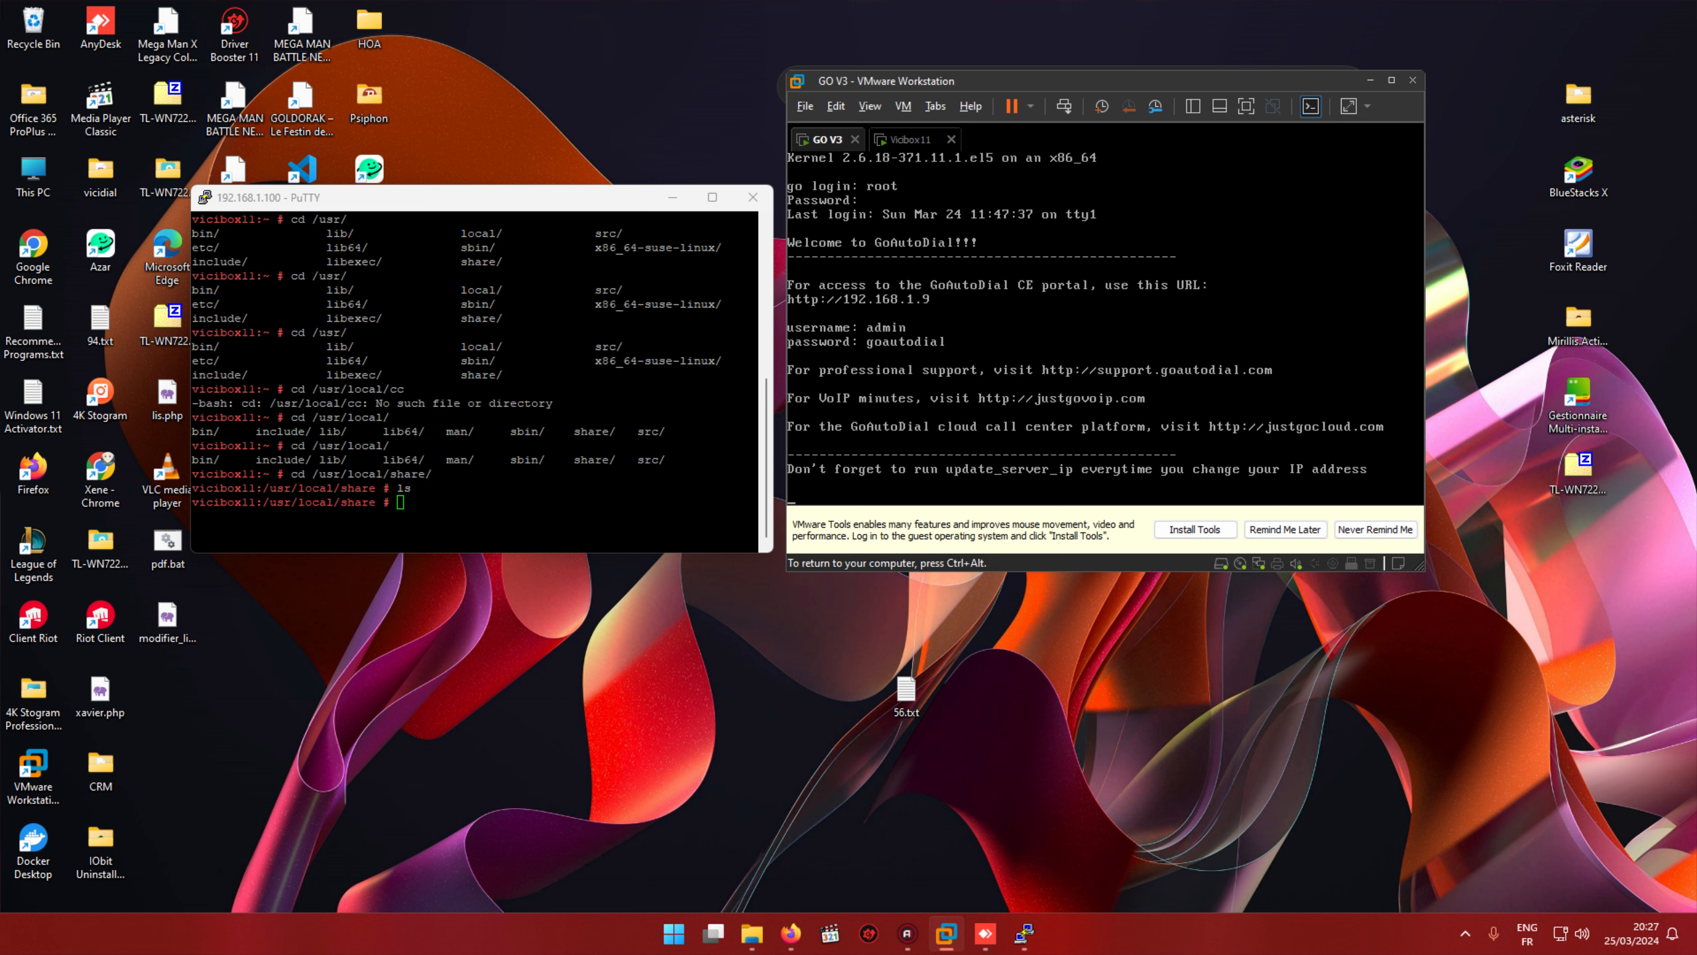
pyautogui.write('hq')
pyautogui.press('BackSpace')
pyautogui.write('alt')
pyautogui.press('Return')
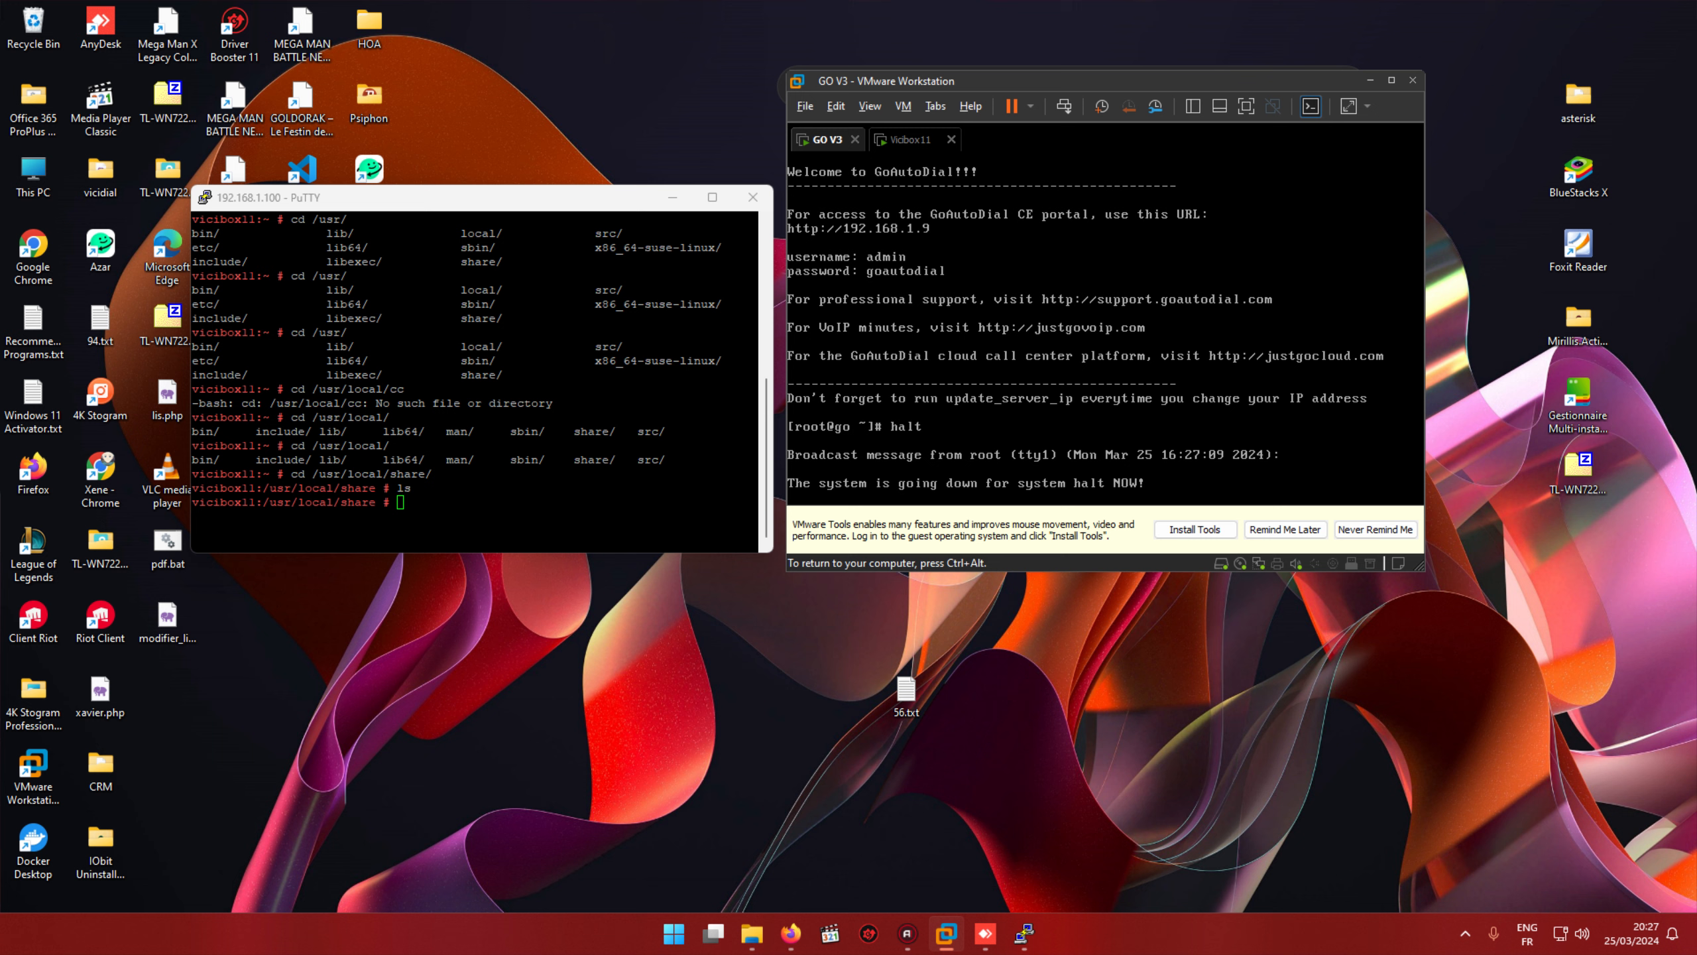
pyautogui.hotkey('ctrl', 'alt')
pyautogui.click(631, 416)
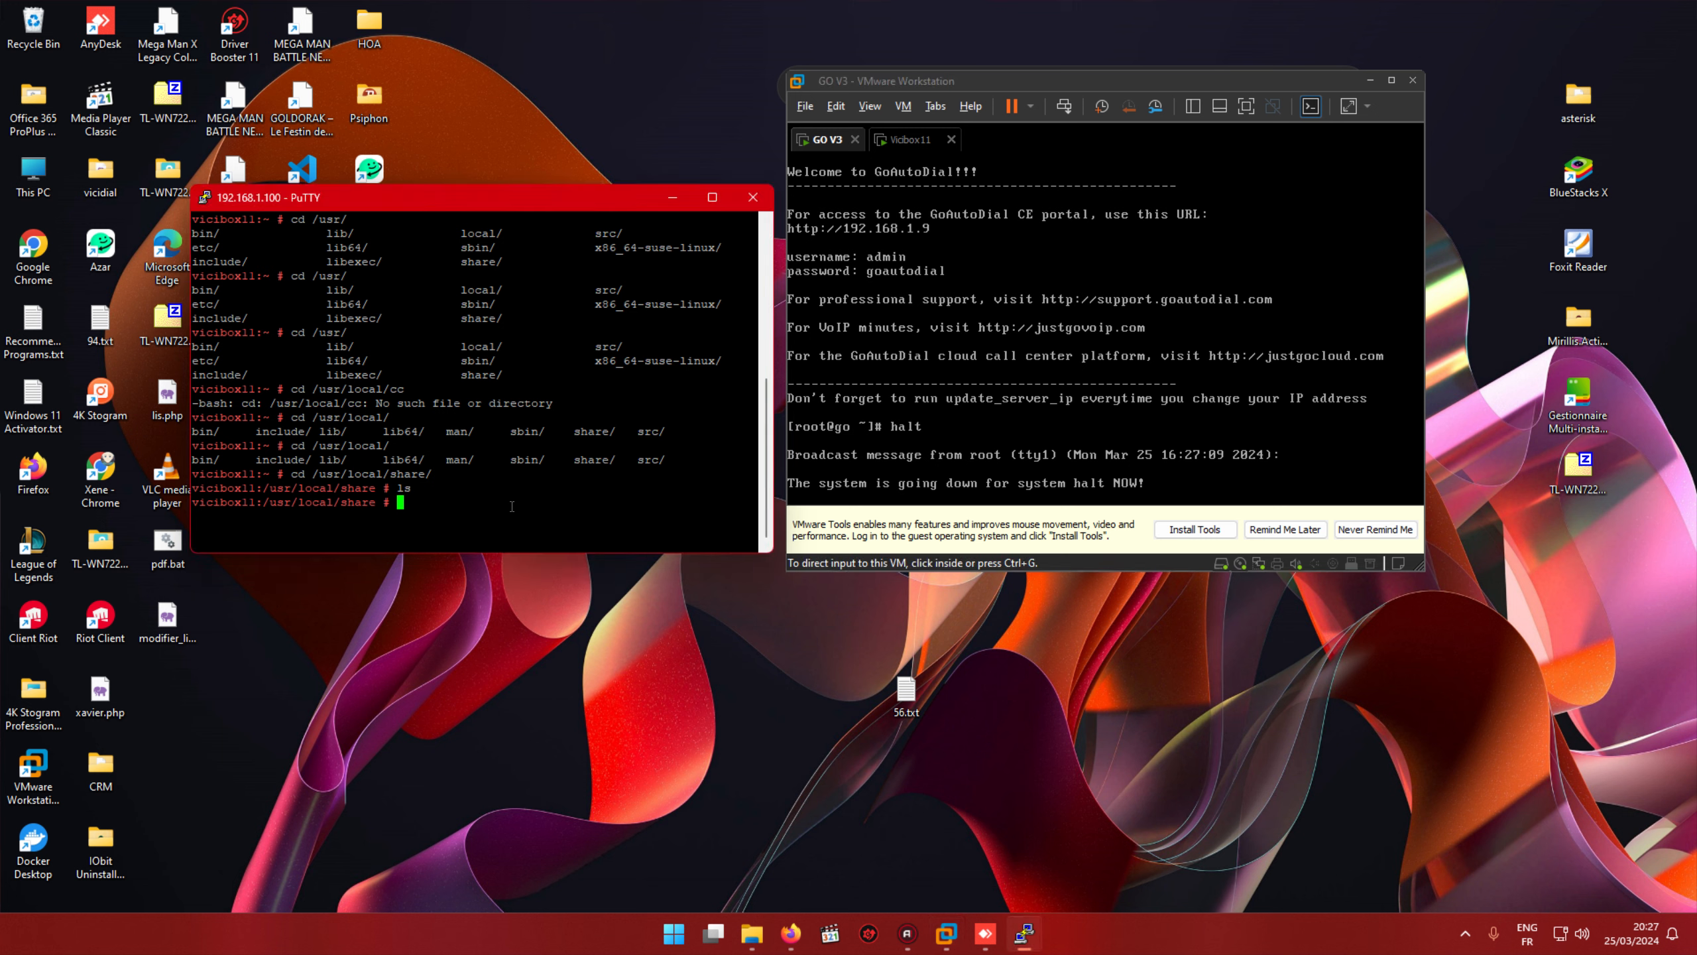
# Step: Change to /var/lib/mysql and list its mysql-bin logs, mysql-bin.index and mysqld-slow.log
pyautogui.press('Return')
pyautogui.press('Return')
pyautogui.write('cd ')
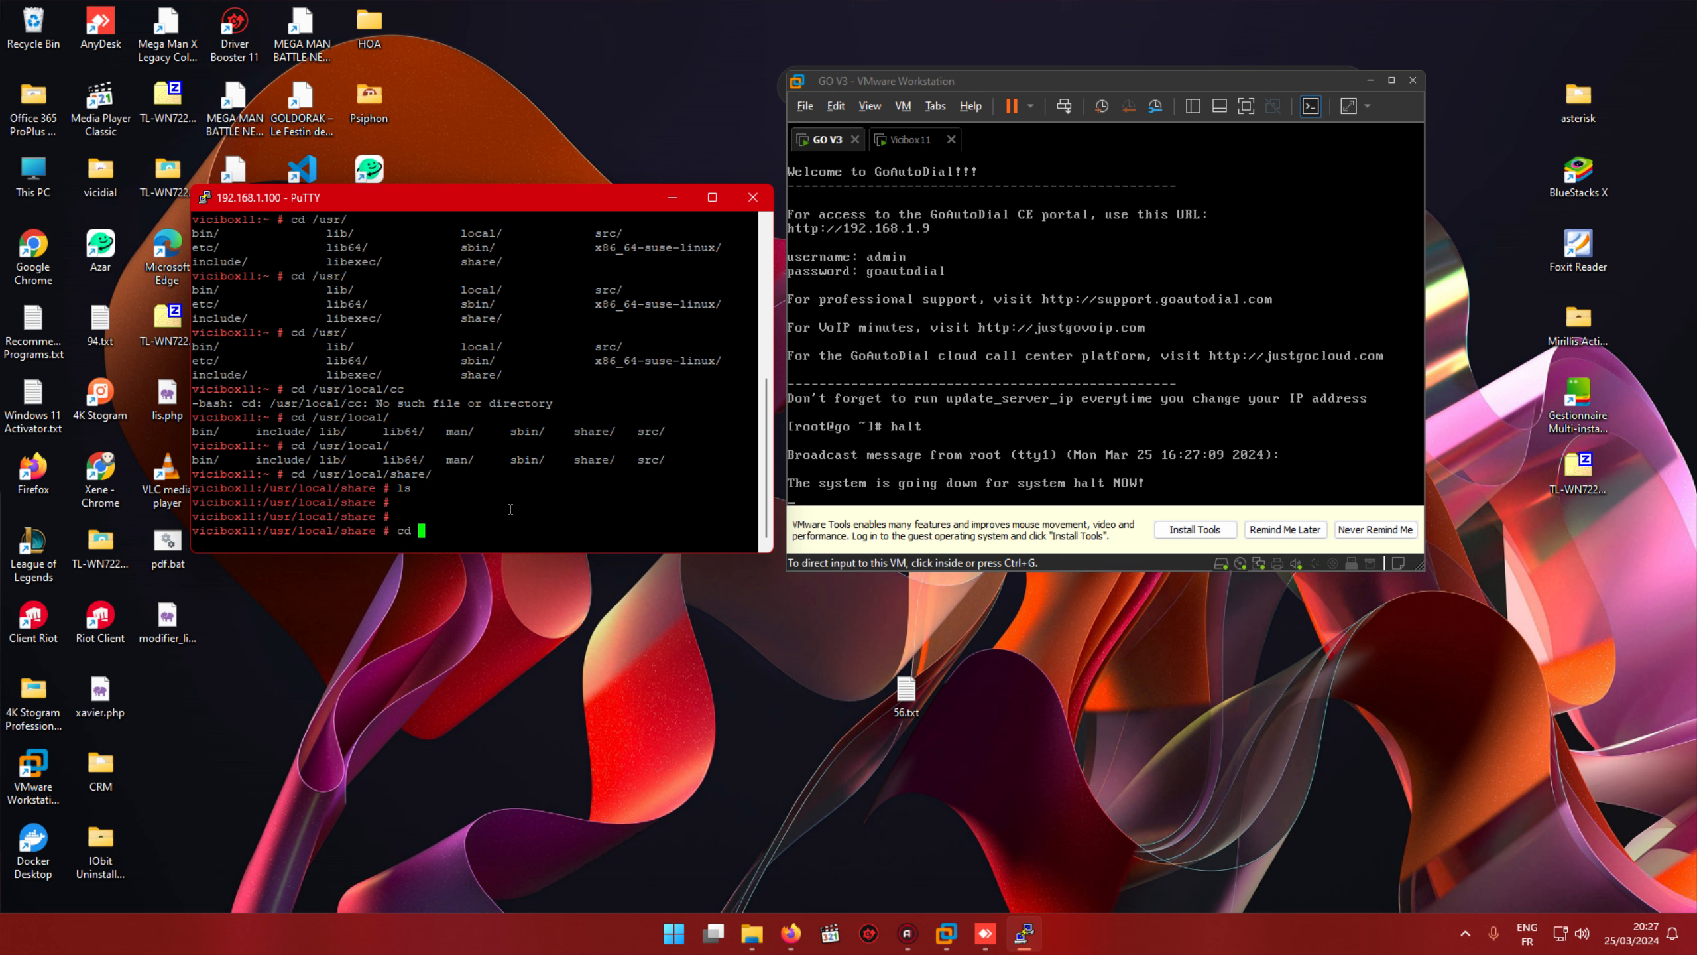
pyautogui.write('/var/li')
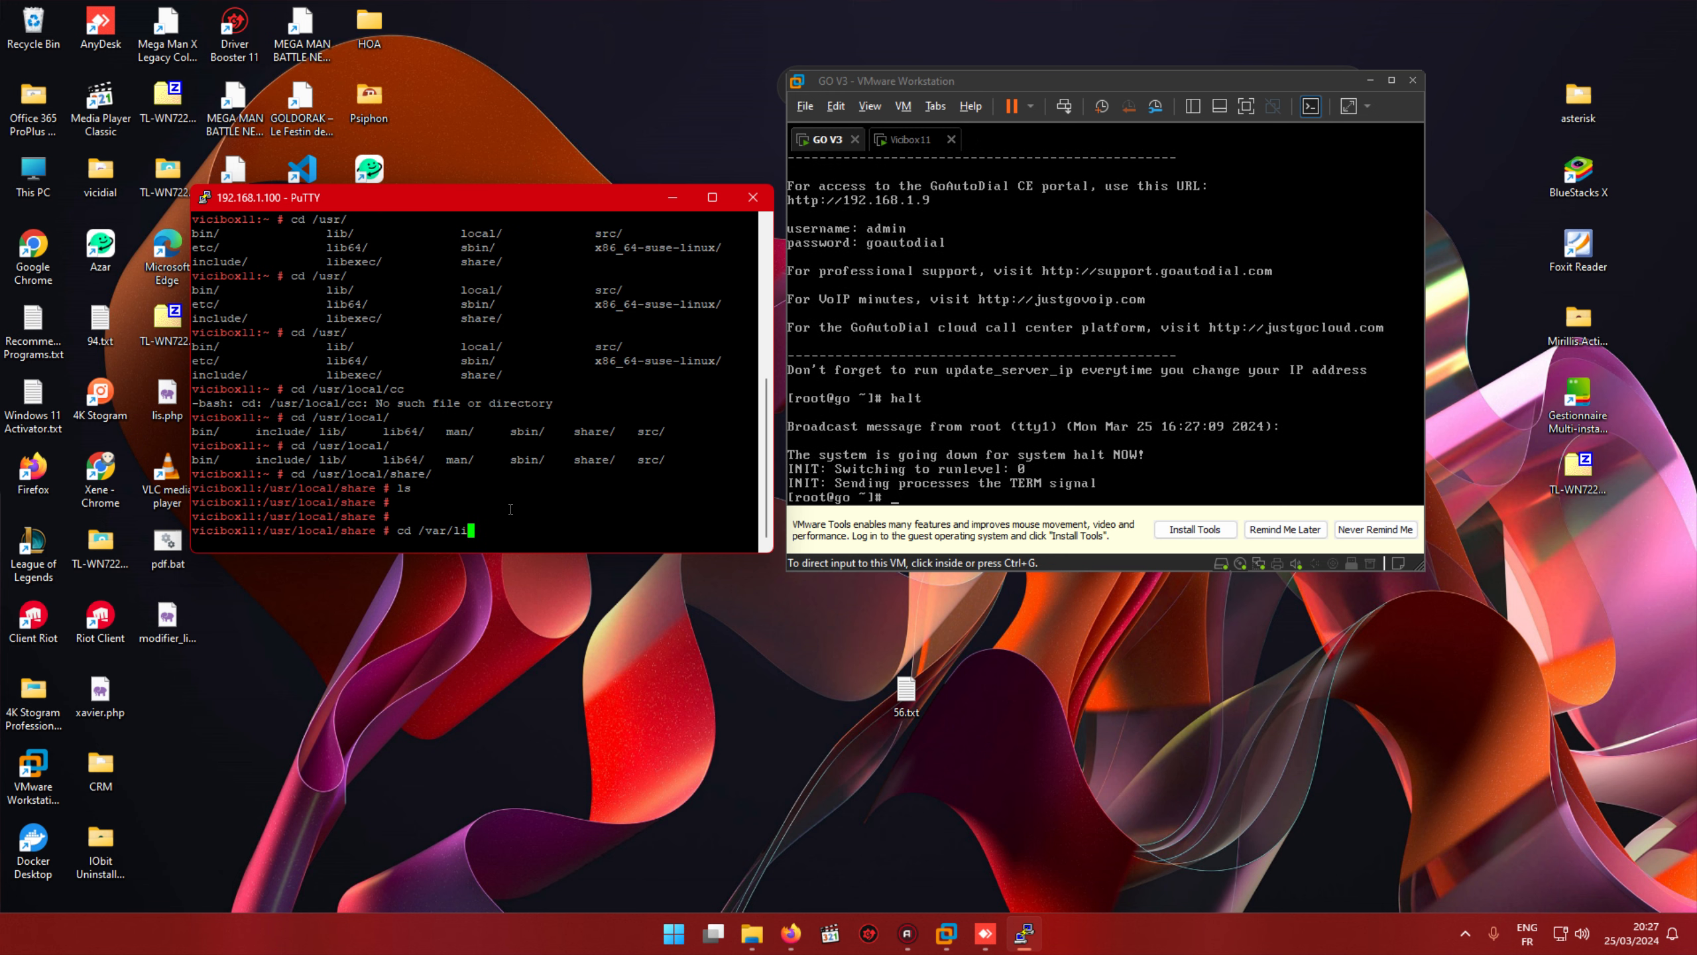
pyautogui.press('Tab')
pyautogui.write('b')
pyautogui.press('BackSpace')
pyautogui.write('m')
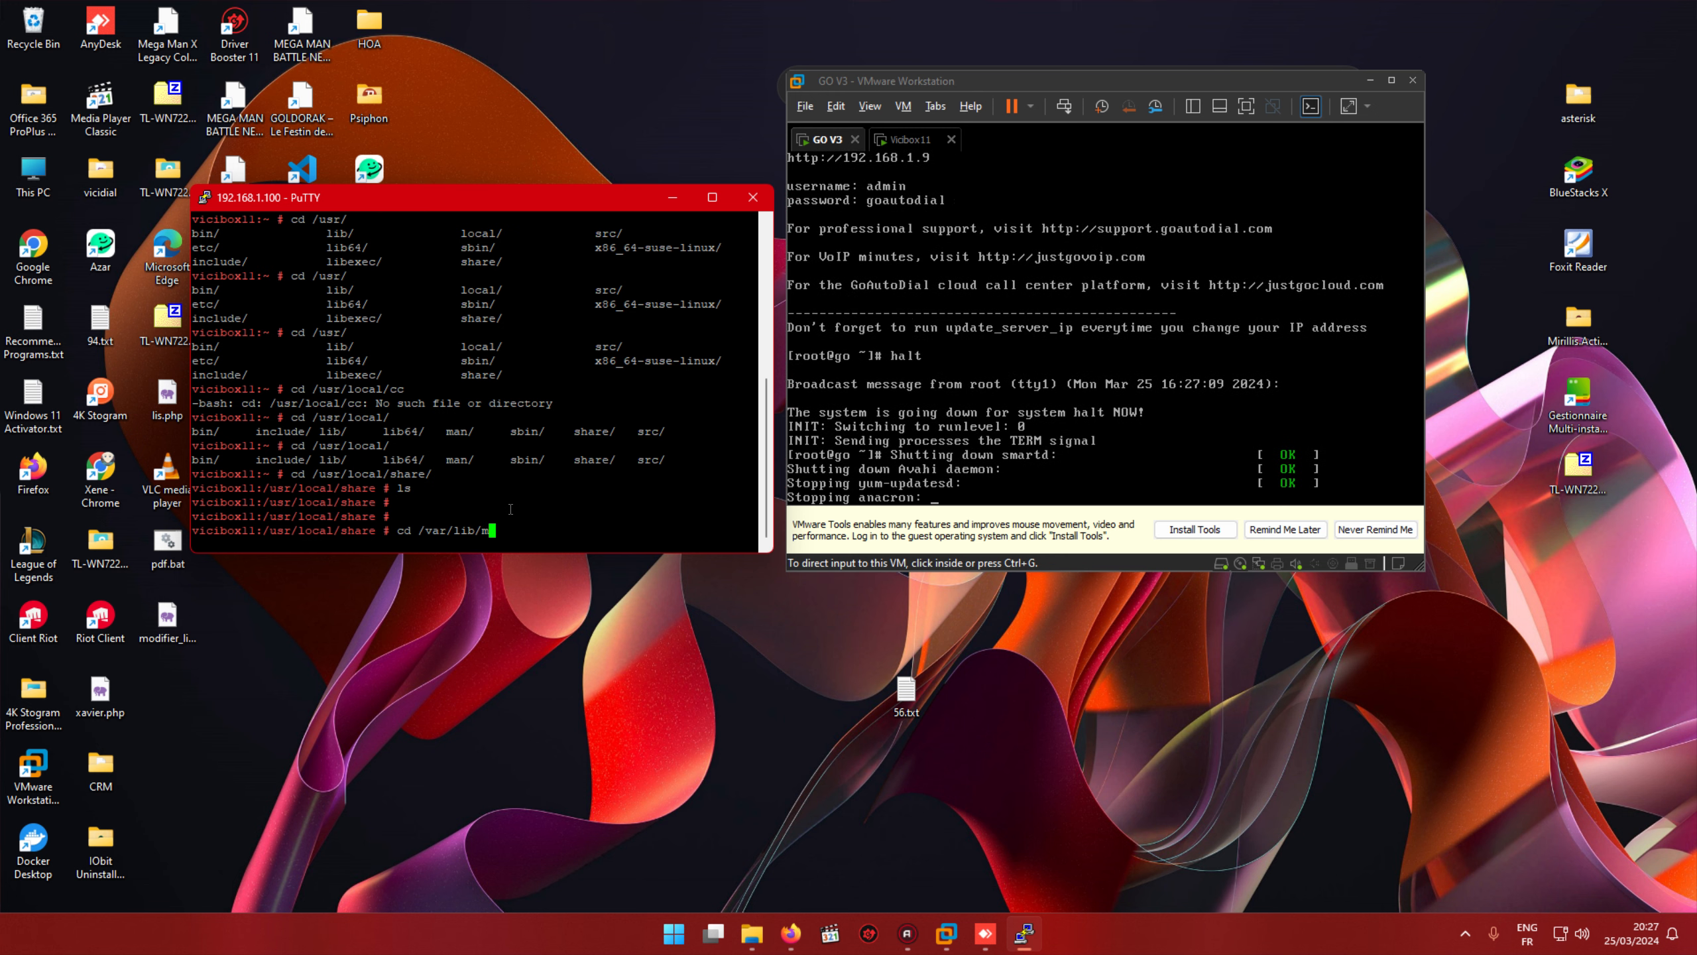
pyautogui.write('ysql')
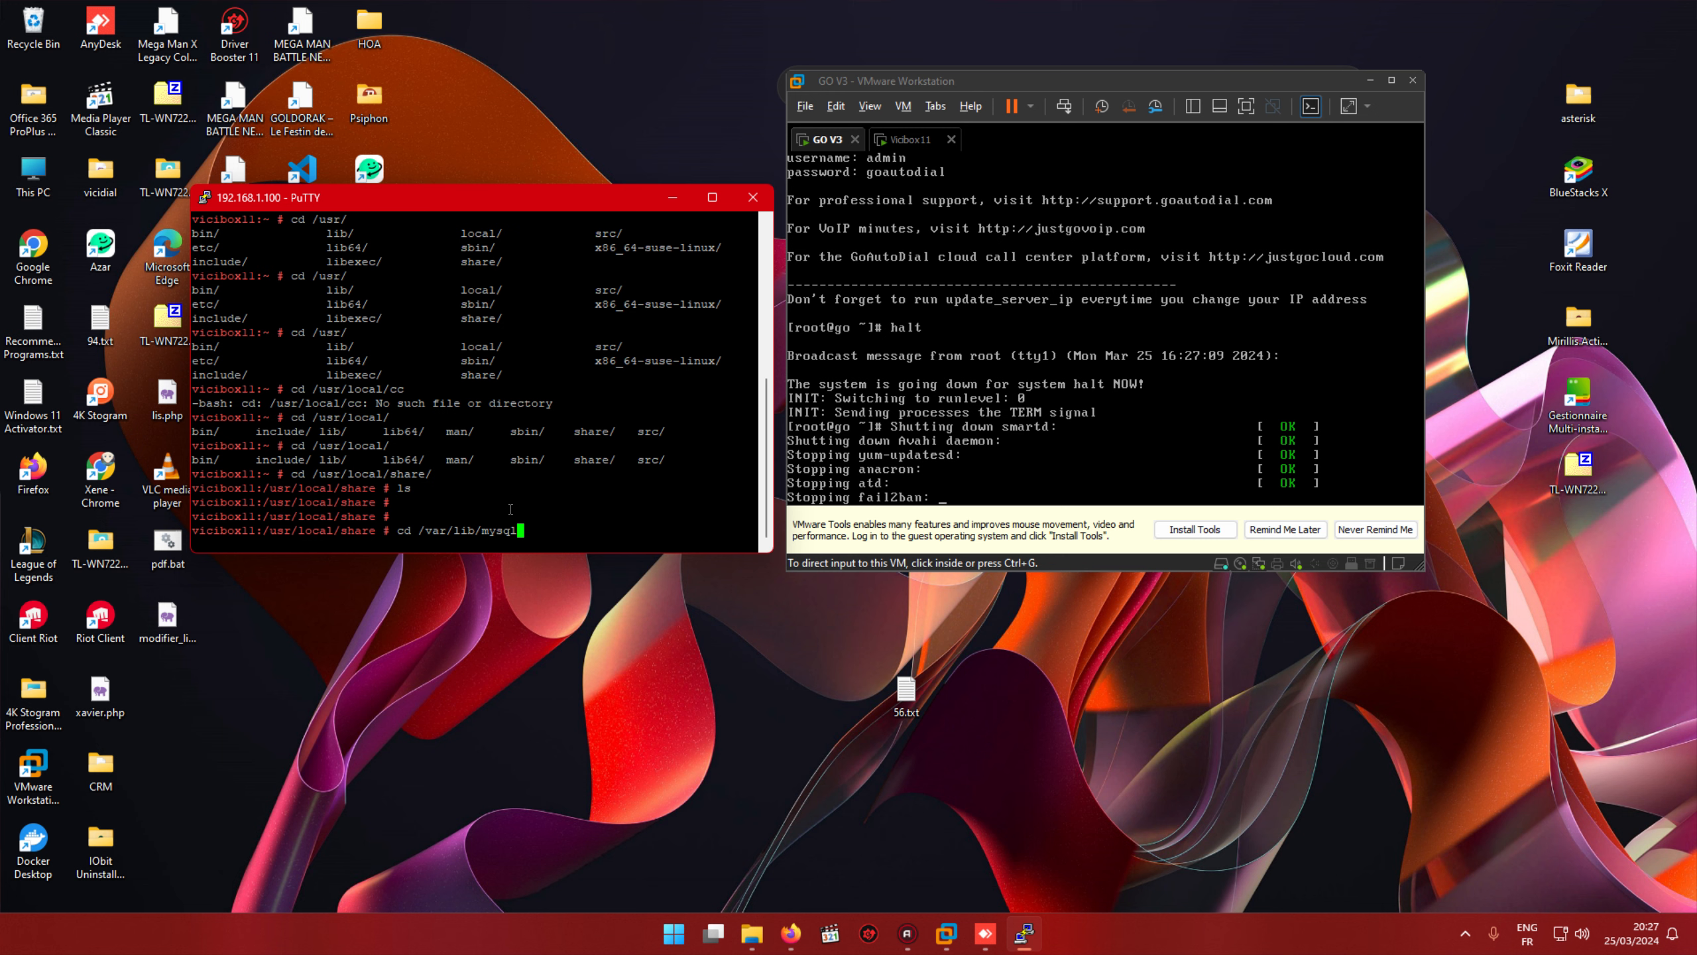
pyautogui.press('Return')
pyautogui.write('ls')
pyautogui.press('Return')
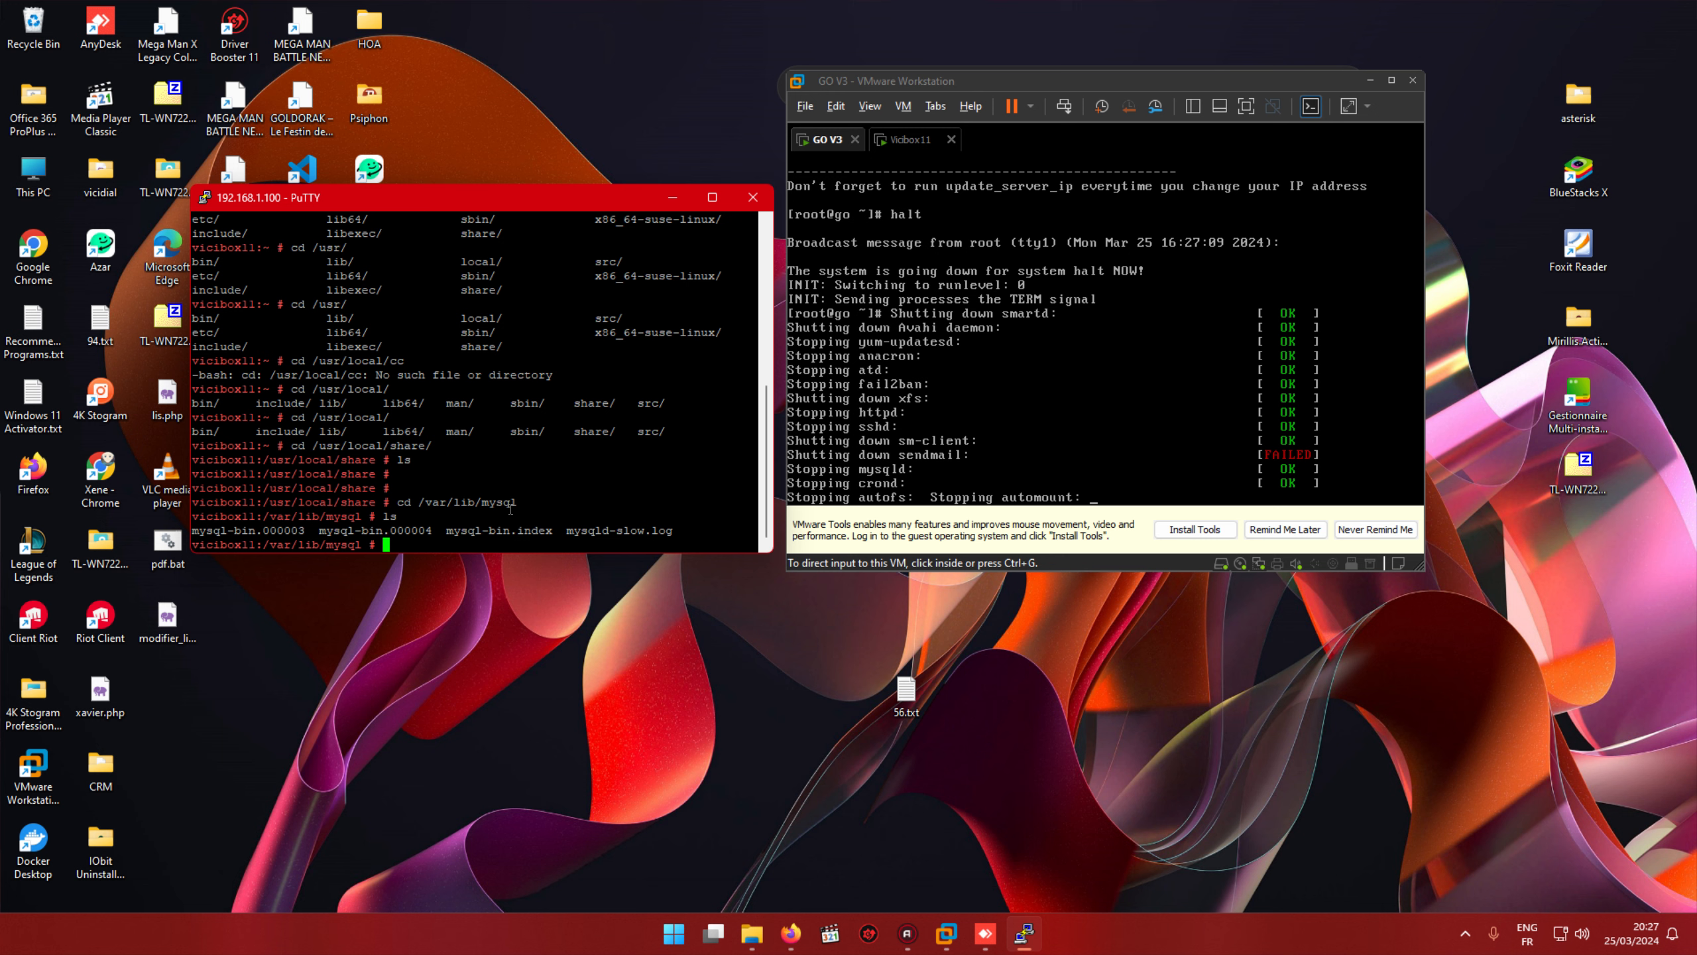
pyautogui.click(90, 455)
# Step: Launch Chrome, restore the previous tabs, and open chat.openai.com in the new tab
pyautogui.doubleClick(90, 453)
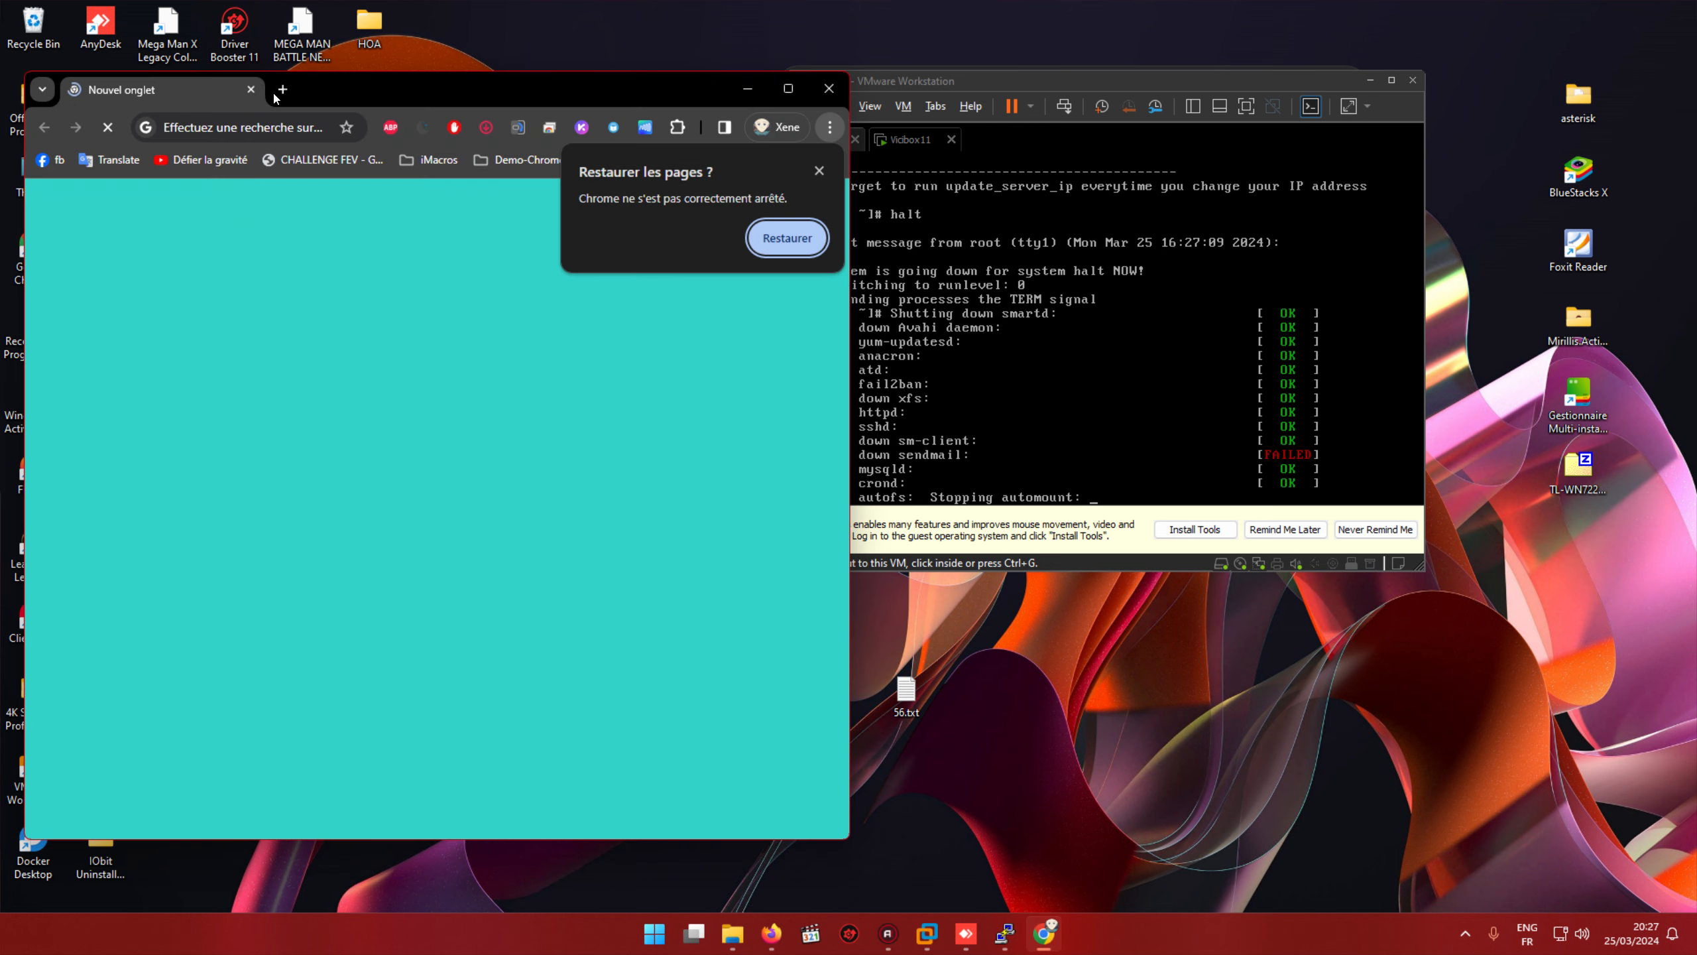
pyautogui.click(824, 244)
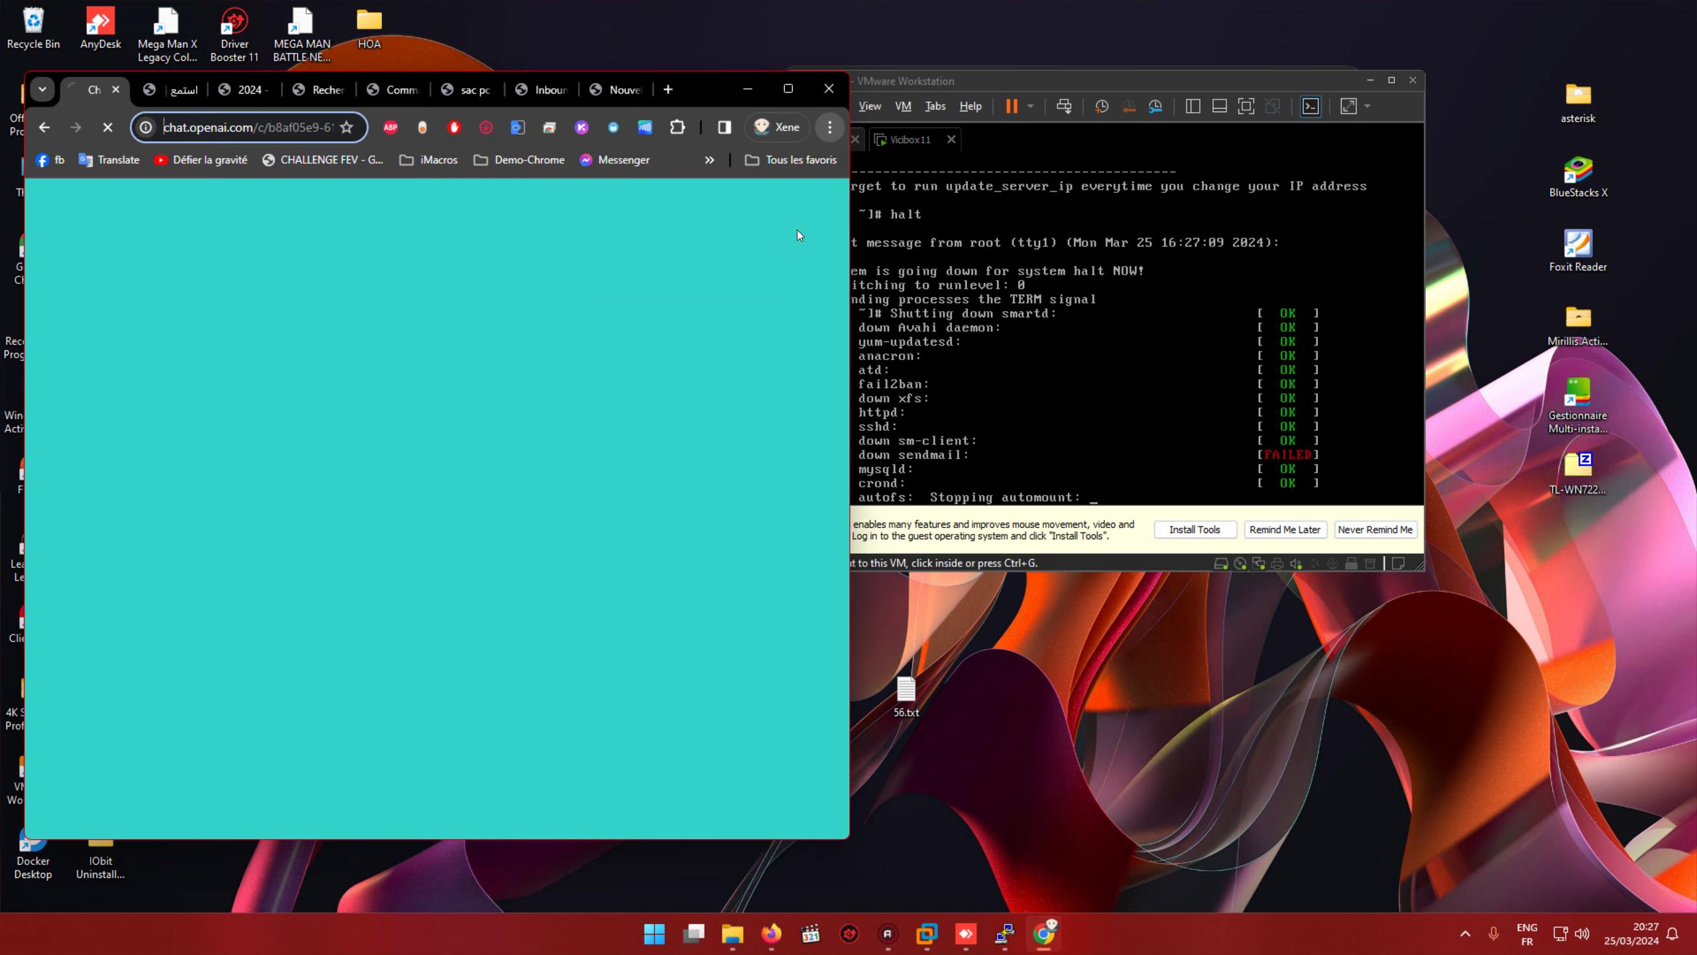
pyautogui.click(588, 97)
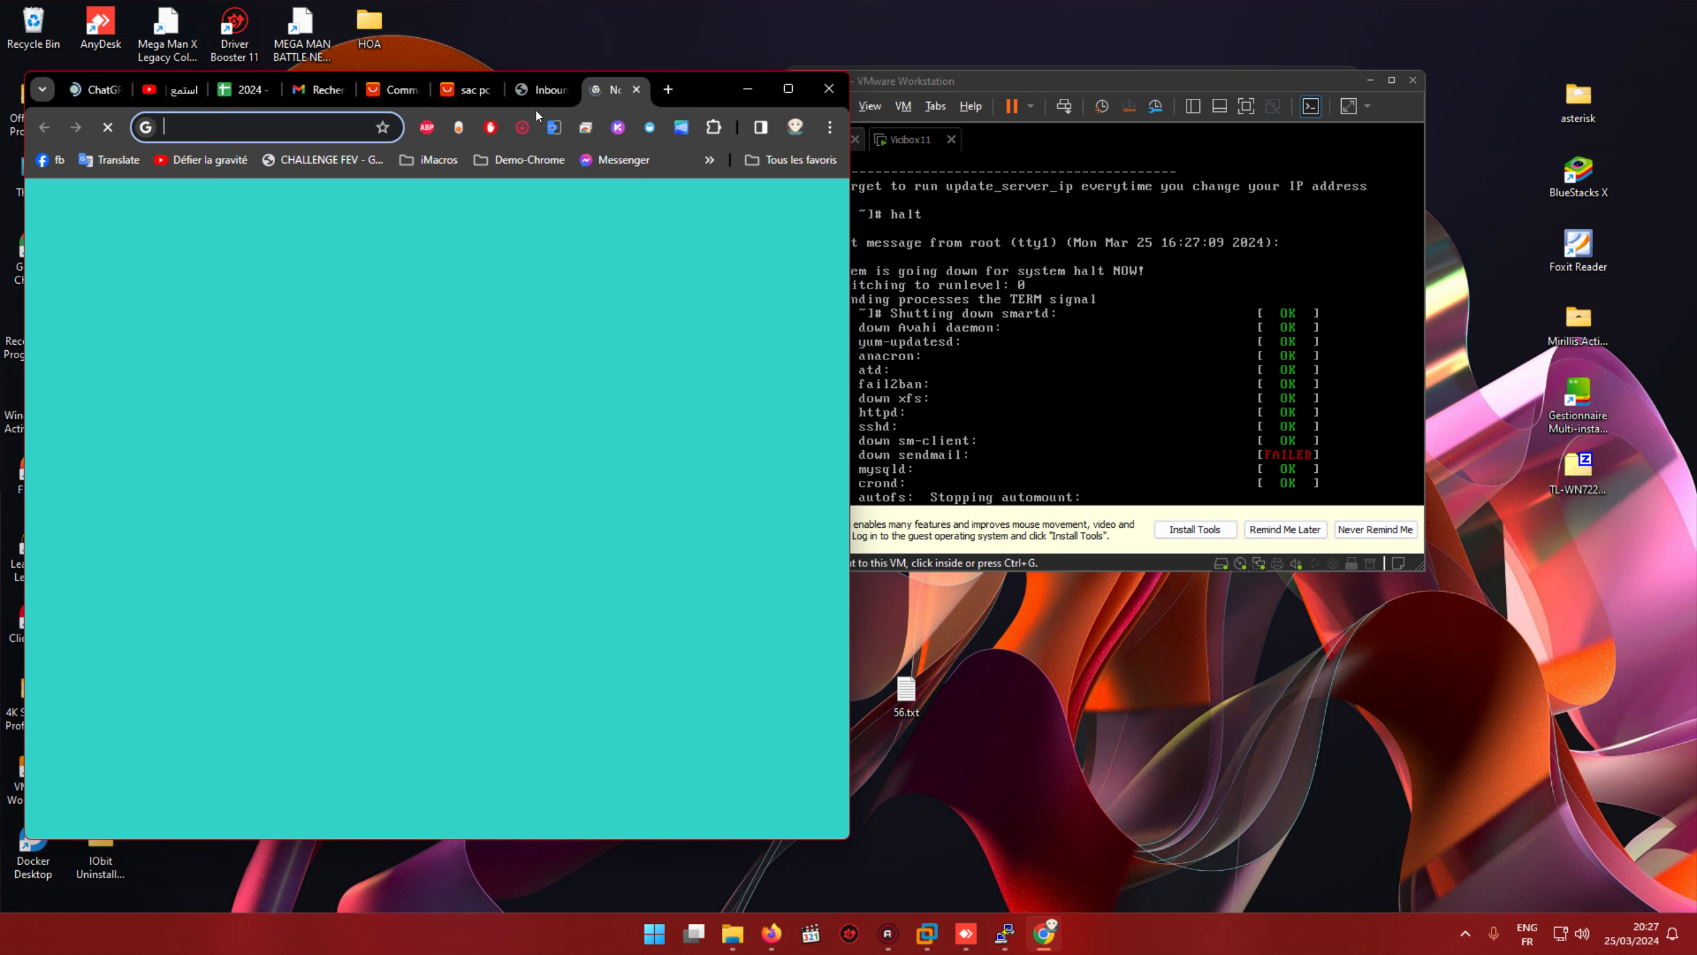
pyautogui.write('c')
pyautogui.press('Return')
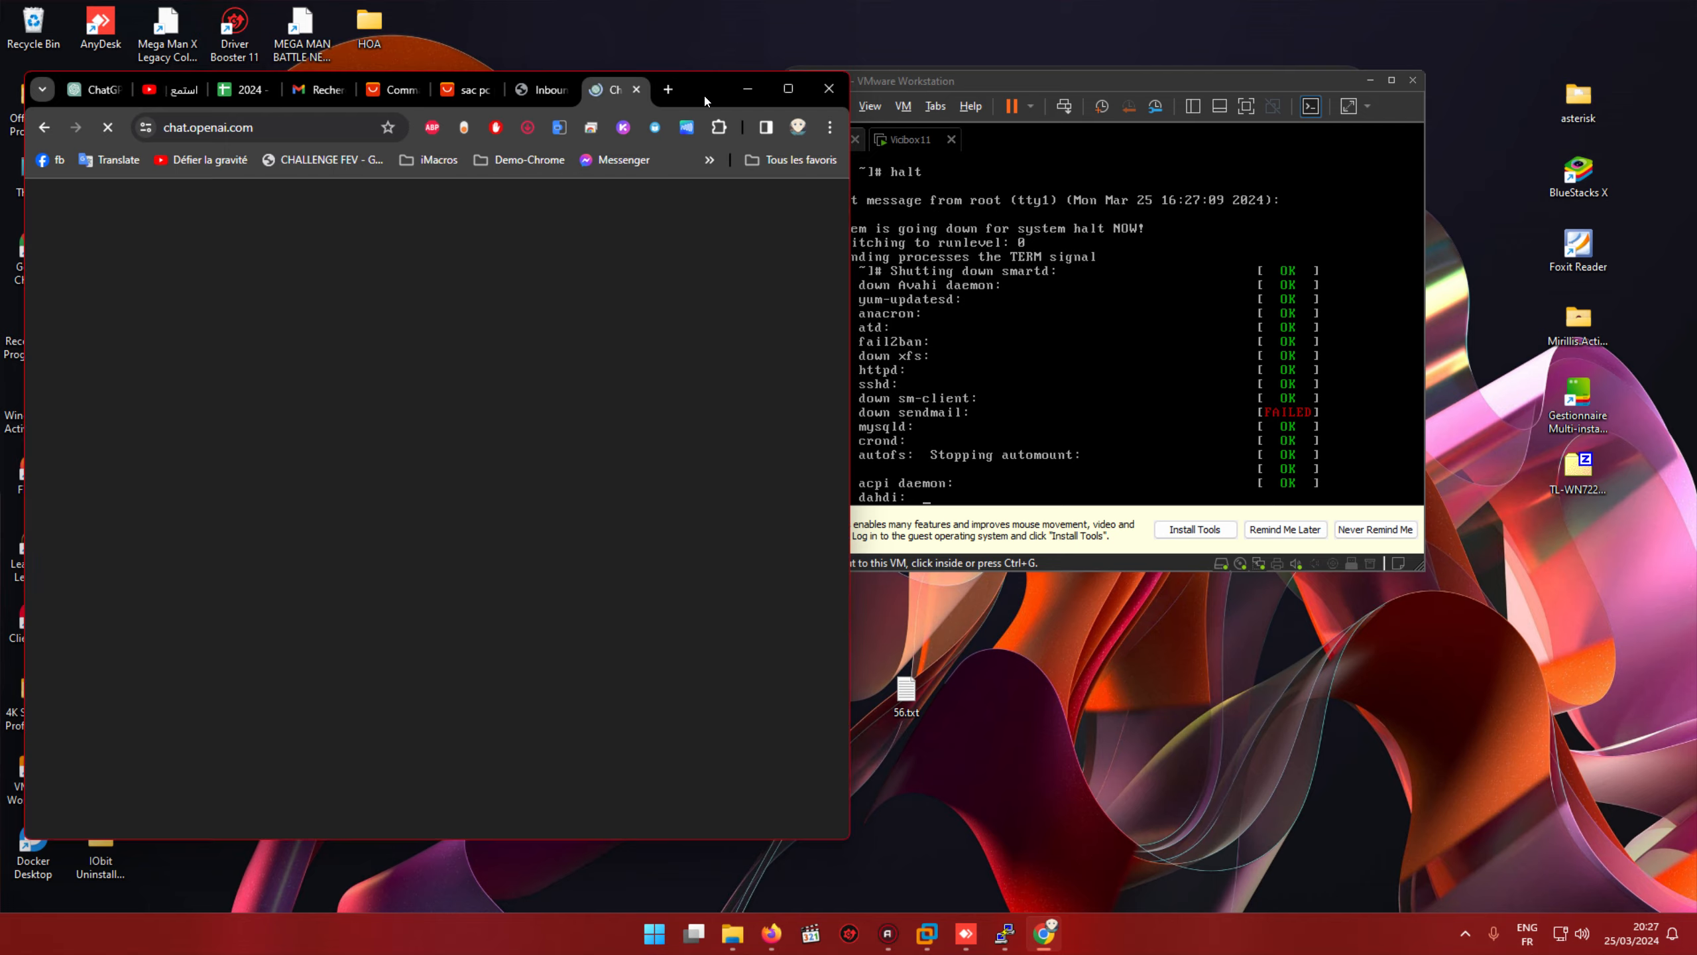
# Step: Arrange the windows with PuTTY at top-left and ChatGPT beside it
pyautogui.moveTo(704, 96); pyautogui.dragTo(1376, 184)
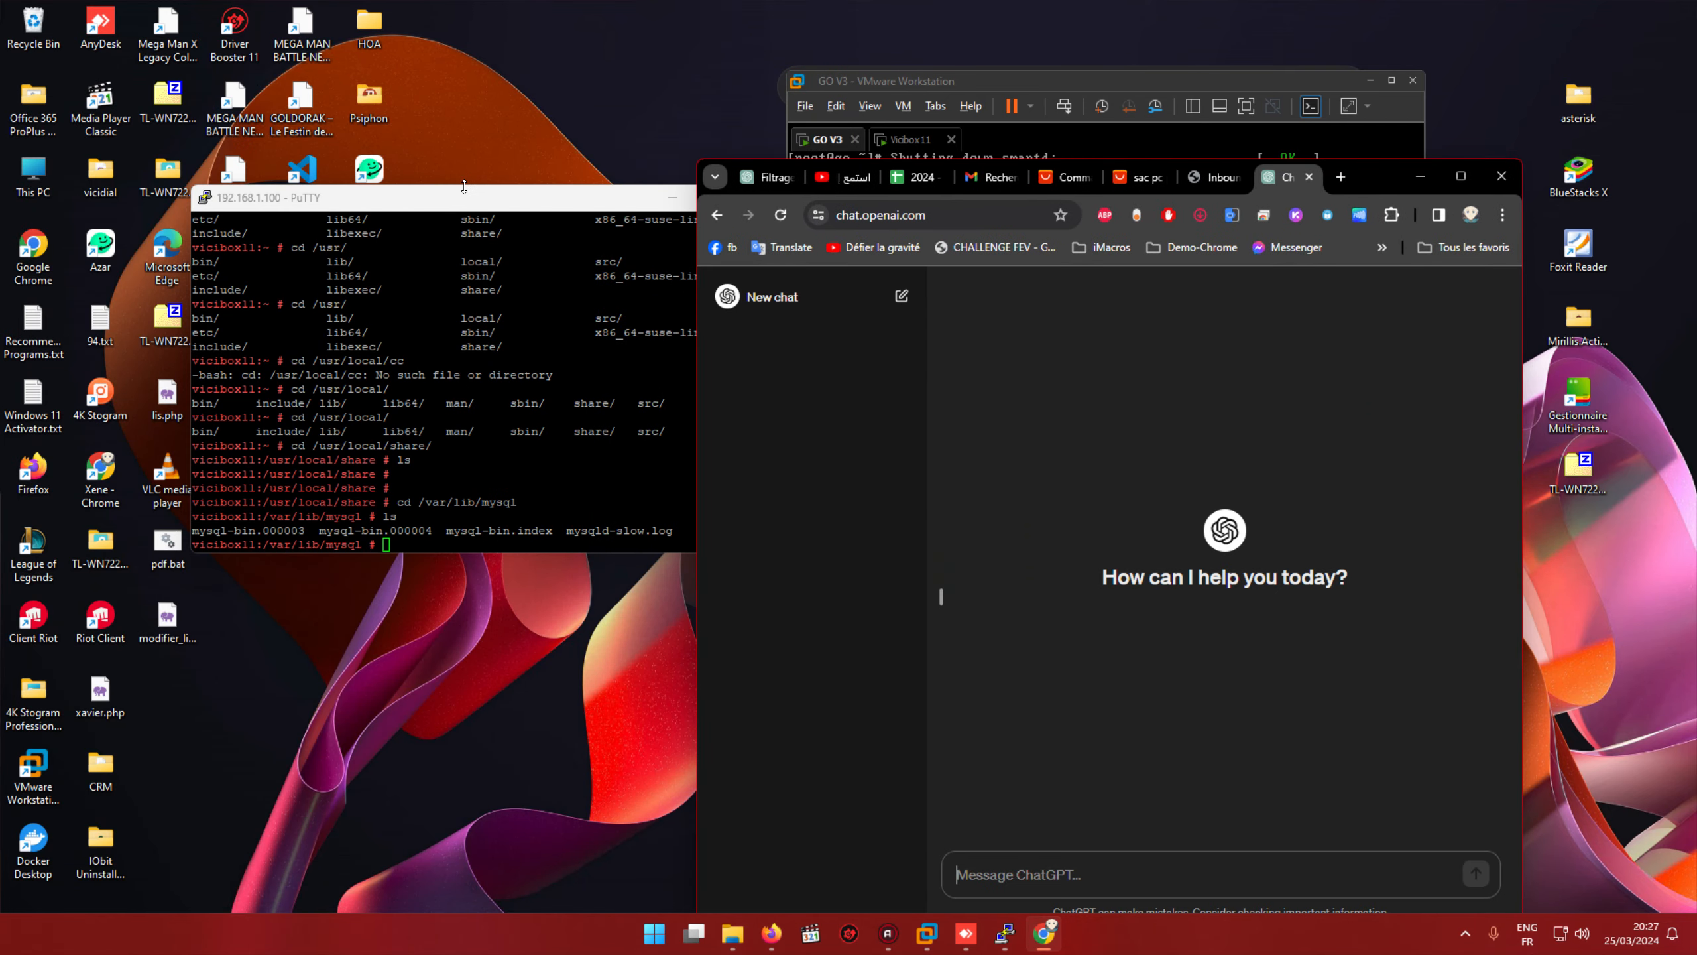
pyautogui.moveTo(460, 197); pyautogui.dragTo(347, 80)
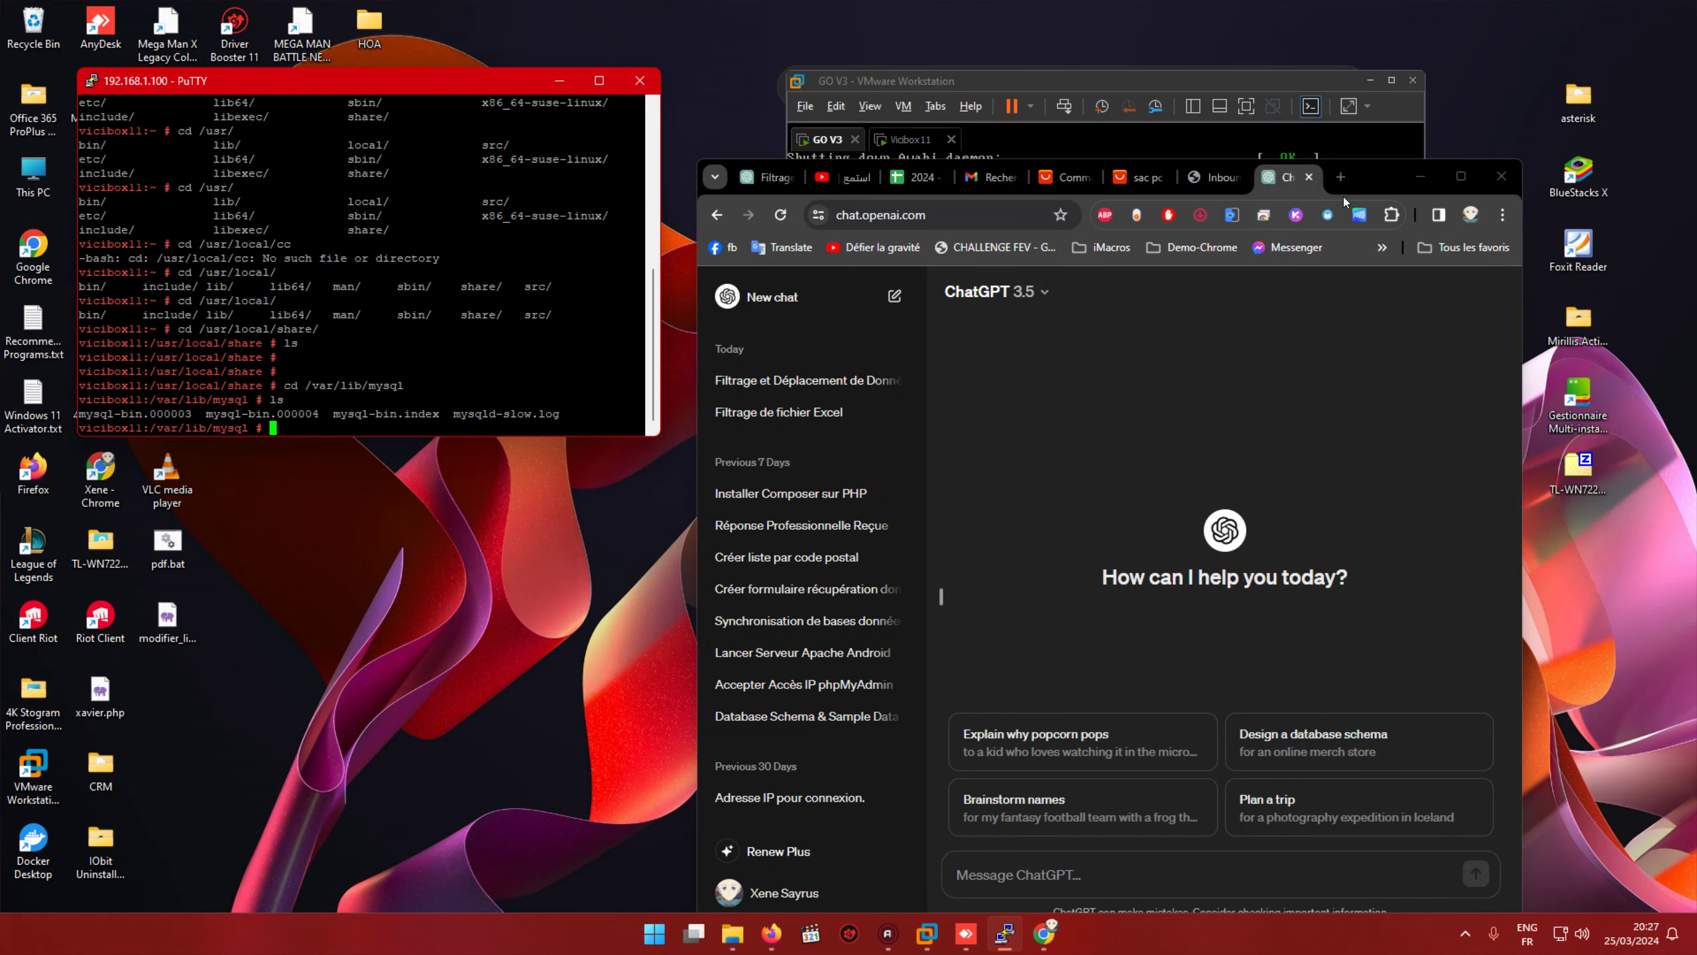
pyautogui.moveTo(1356, 190); pyautogui.dragTo(1302, 87)
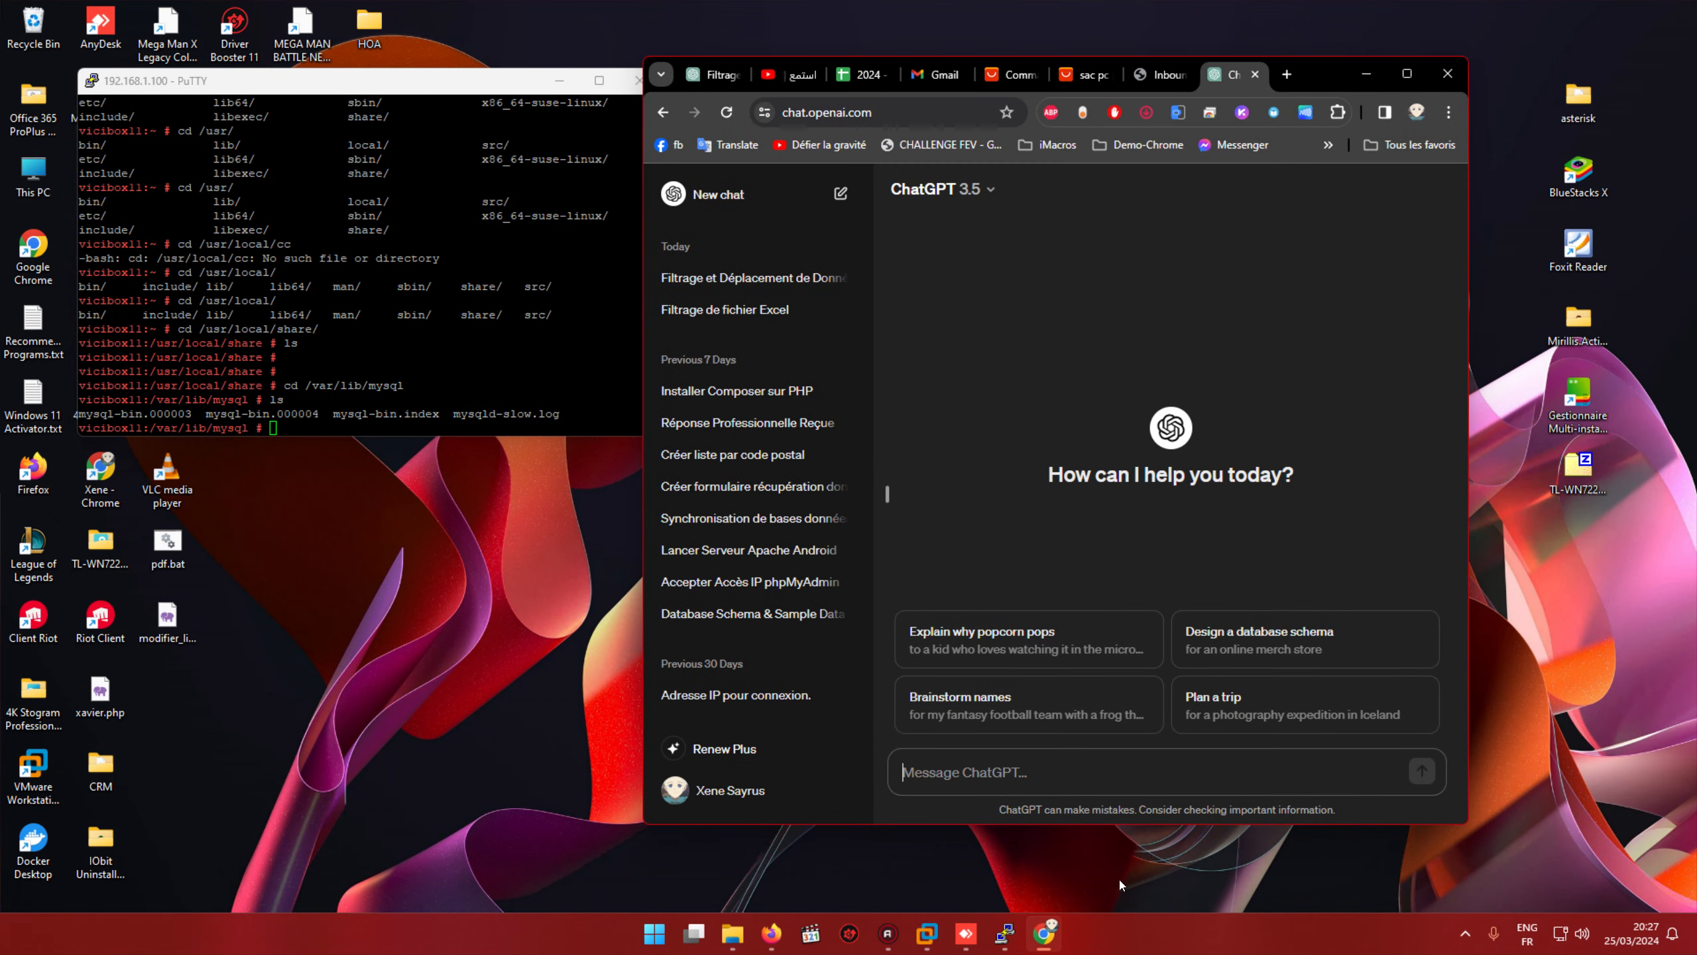
# Step: Ask ChatGPT 'sut vcicibox cest le chemin de serveur web', then draft 'et le chemin des fichier de vicidial'
pyautogui.click(1050, 775)
pyautogui.write('sut')
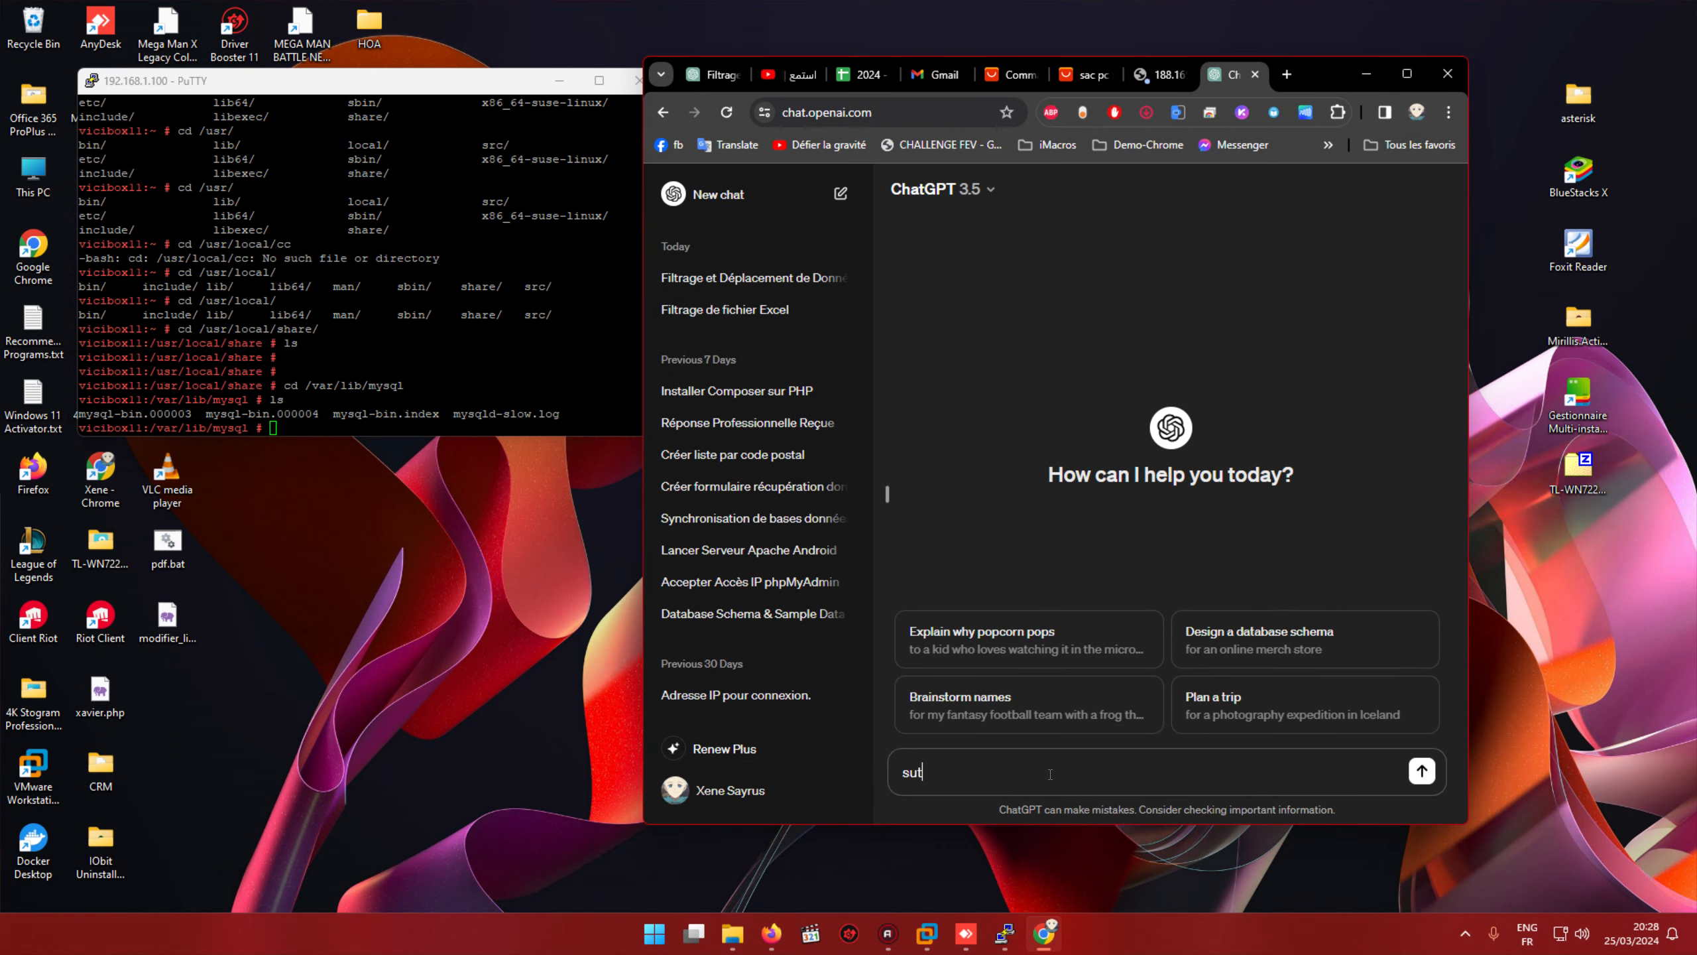
pyautogui.write(' vc')
pyautogui.write('icibox')
pyautogui.write(' cest le ')
pyautogui.write('chemin ')
pyautogui.write('de')
pyautogui.write(' serveur ')
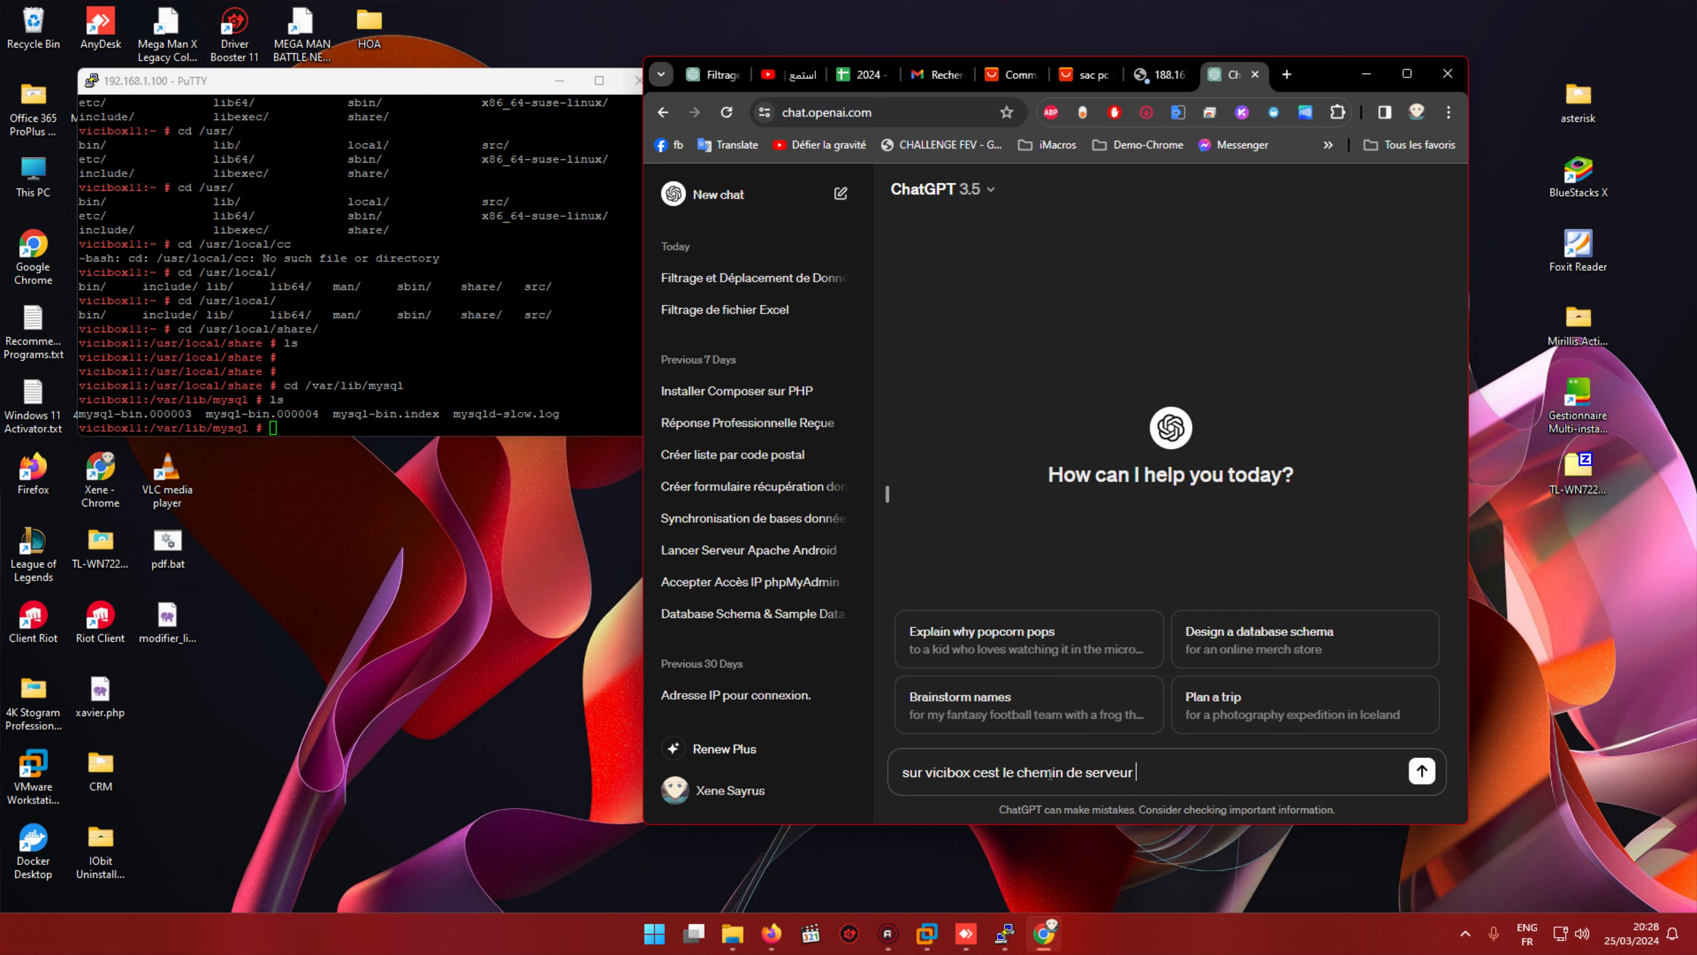
pyautogui.write('web')
pyautogui.press('Return')
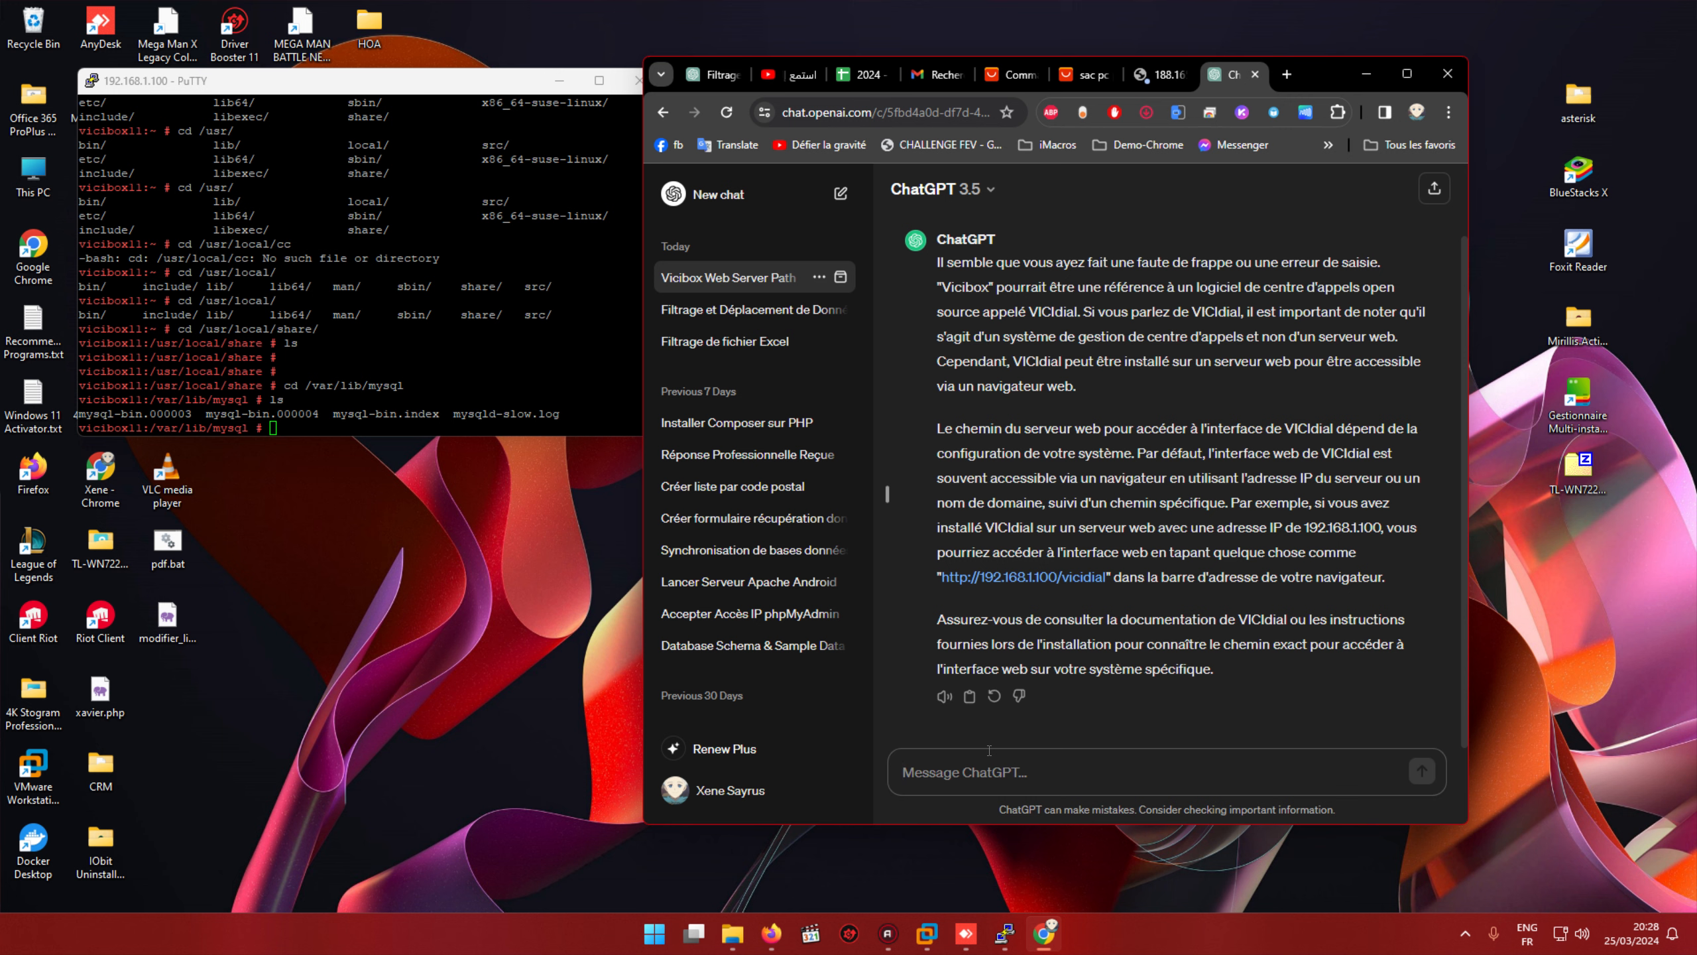
pyautogui.write('et le chemin des fichier ')
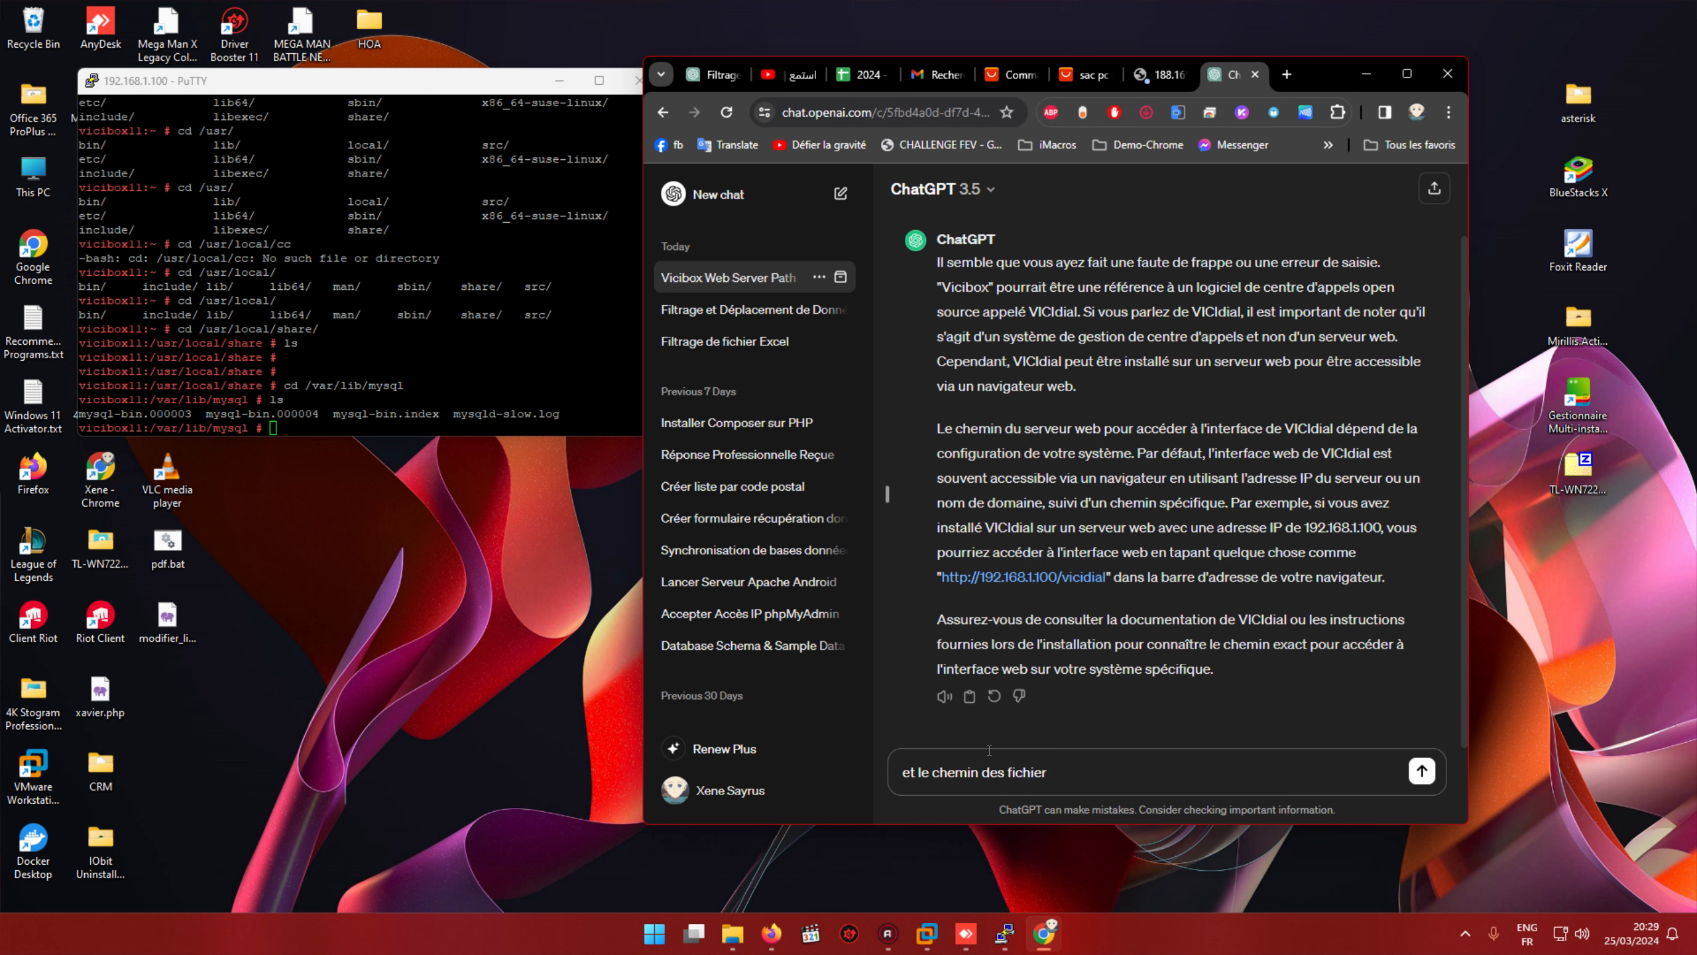
pyautogui.write('de vicidial')
# Step: Send the VICIdial file-path question, dismiss the IP popup, and ask 'je veut le chemin pour les modfier'
pyautogui.press('Return')
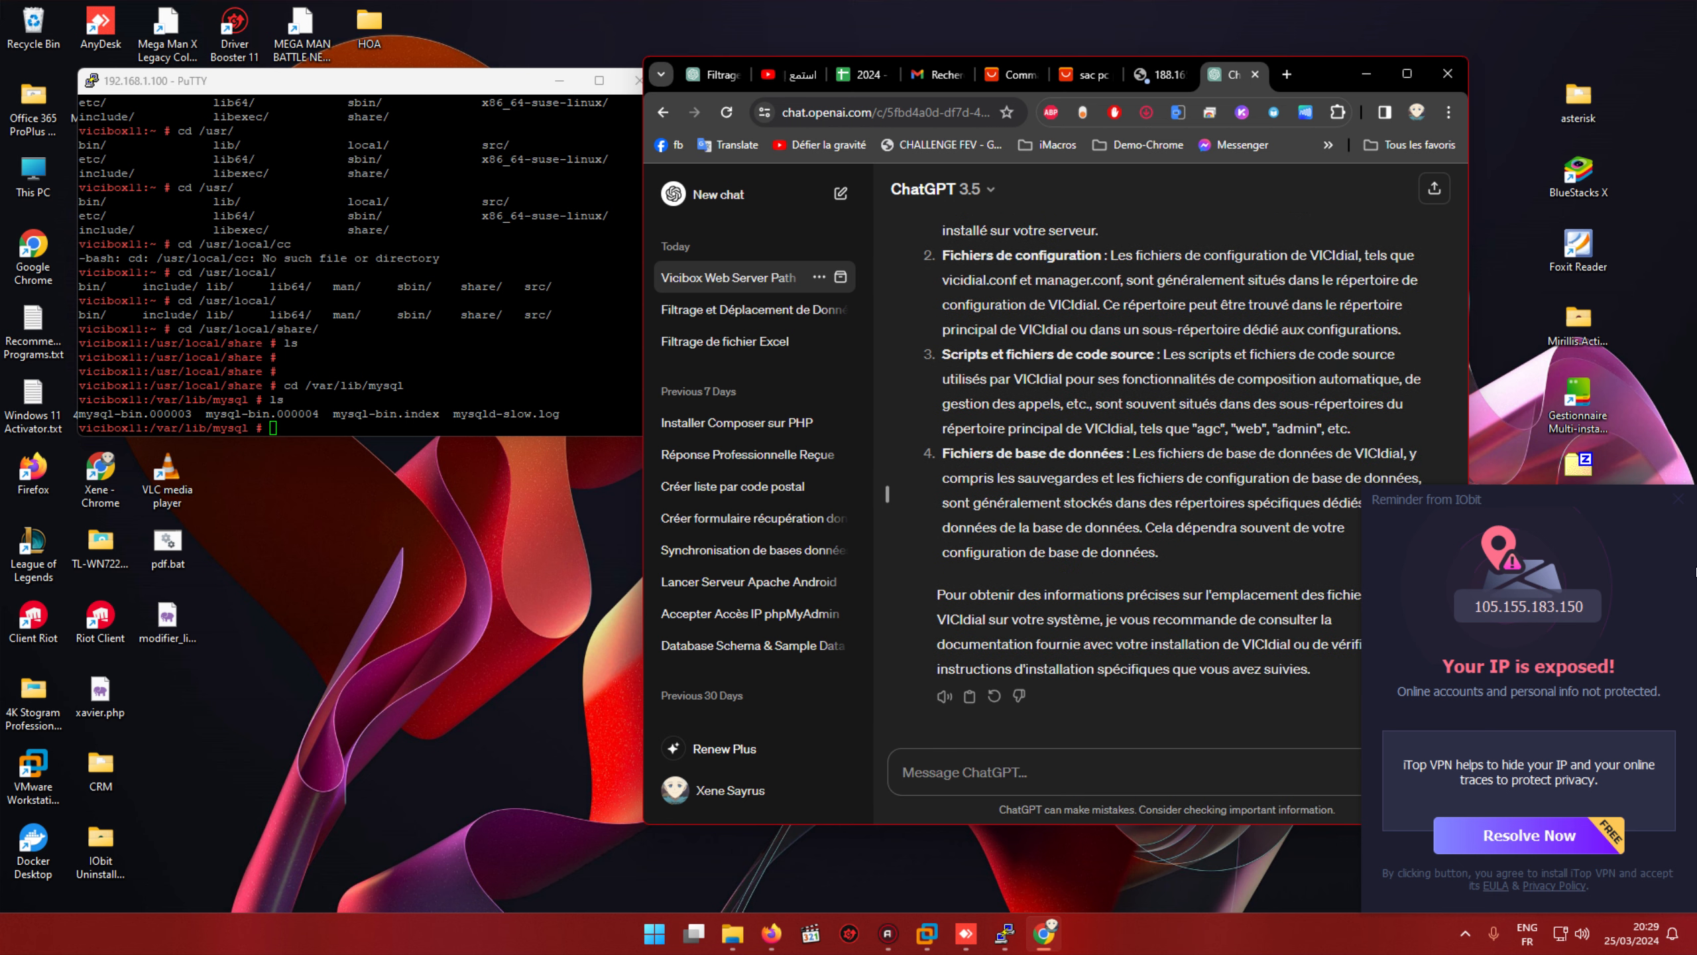
pyautogui.click(1678, 499)
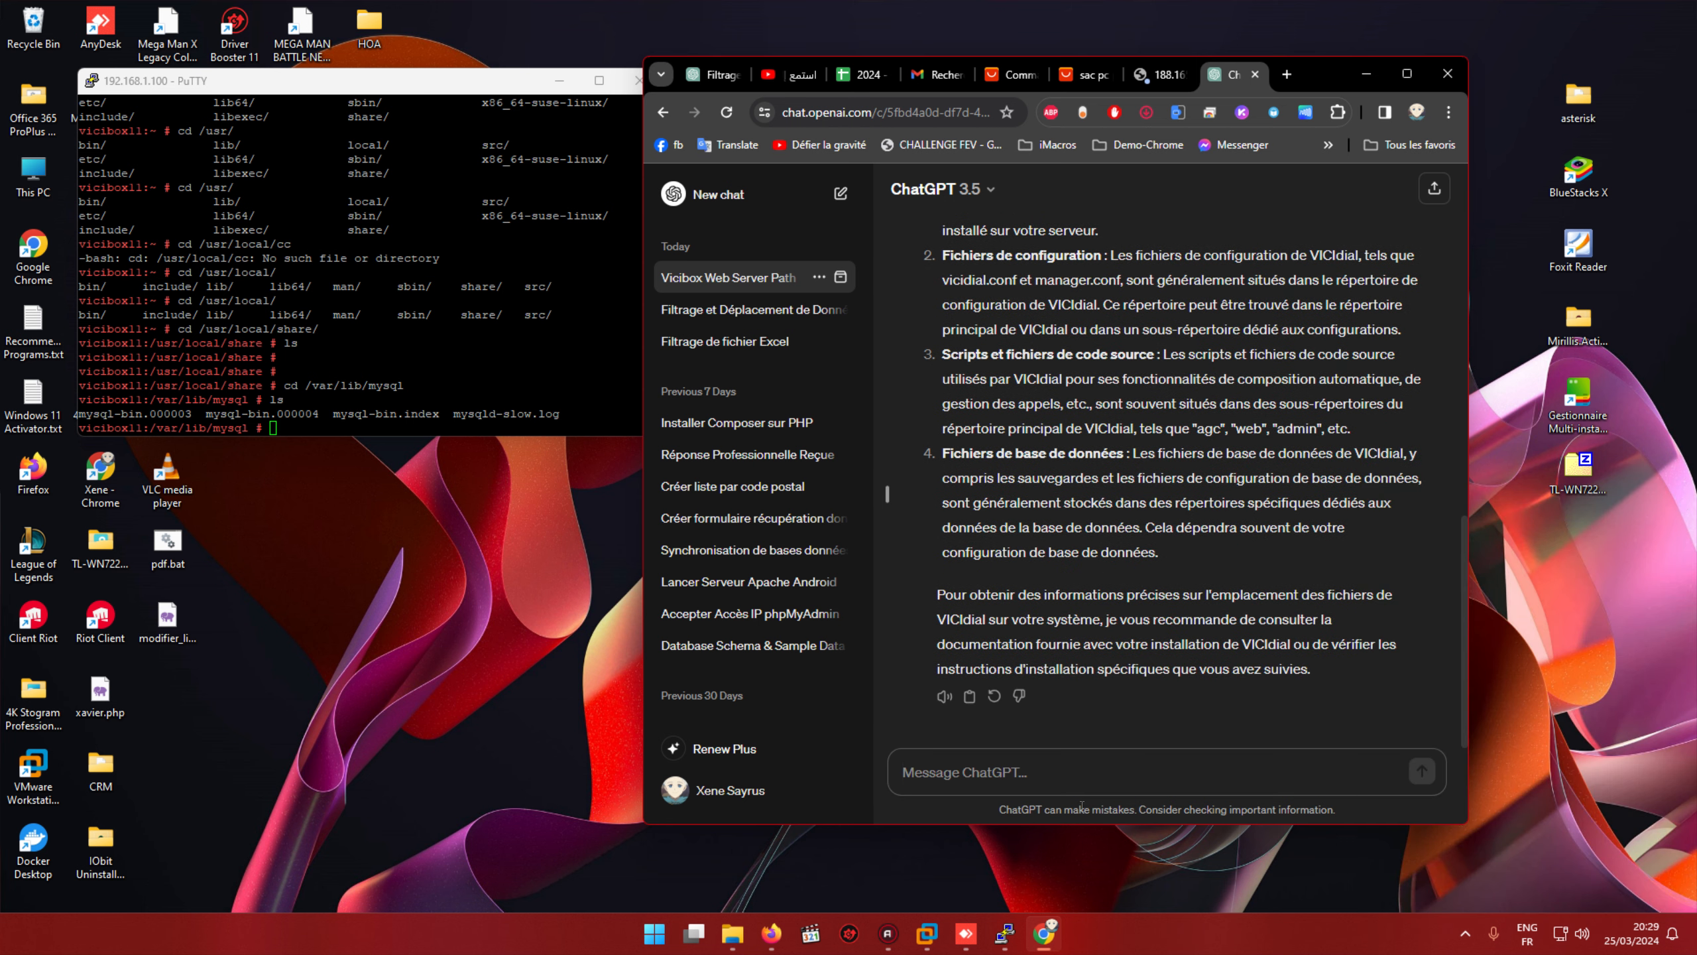
pyautogui.write('je ve')
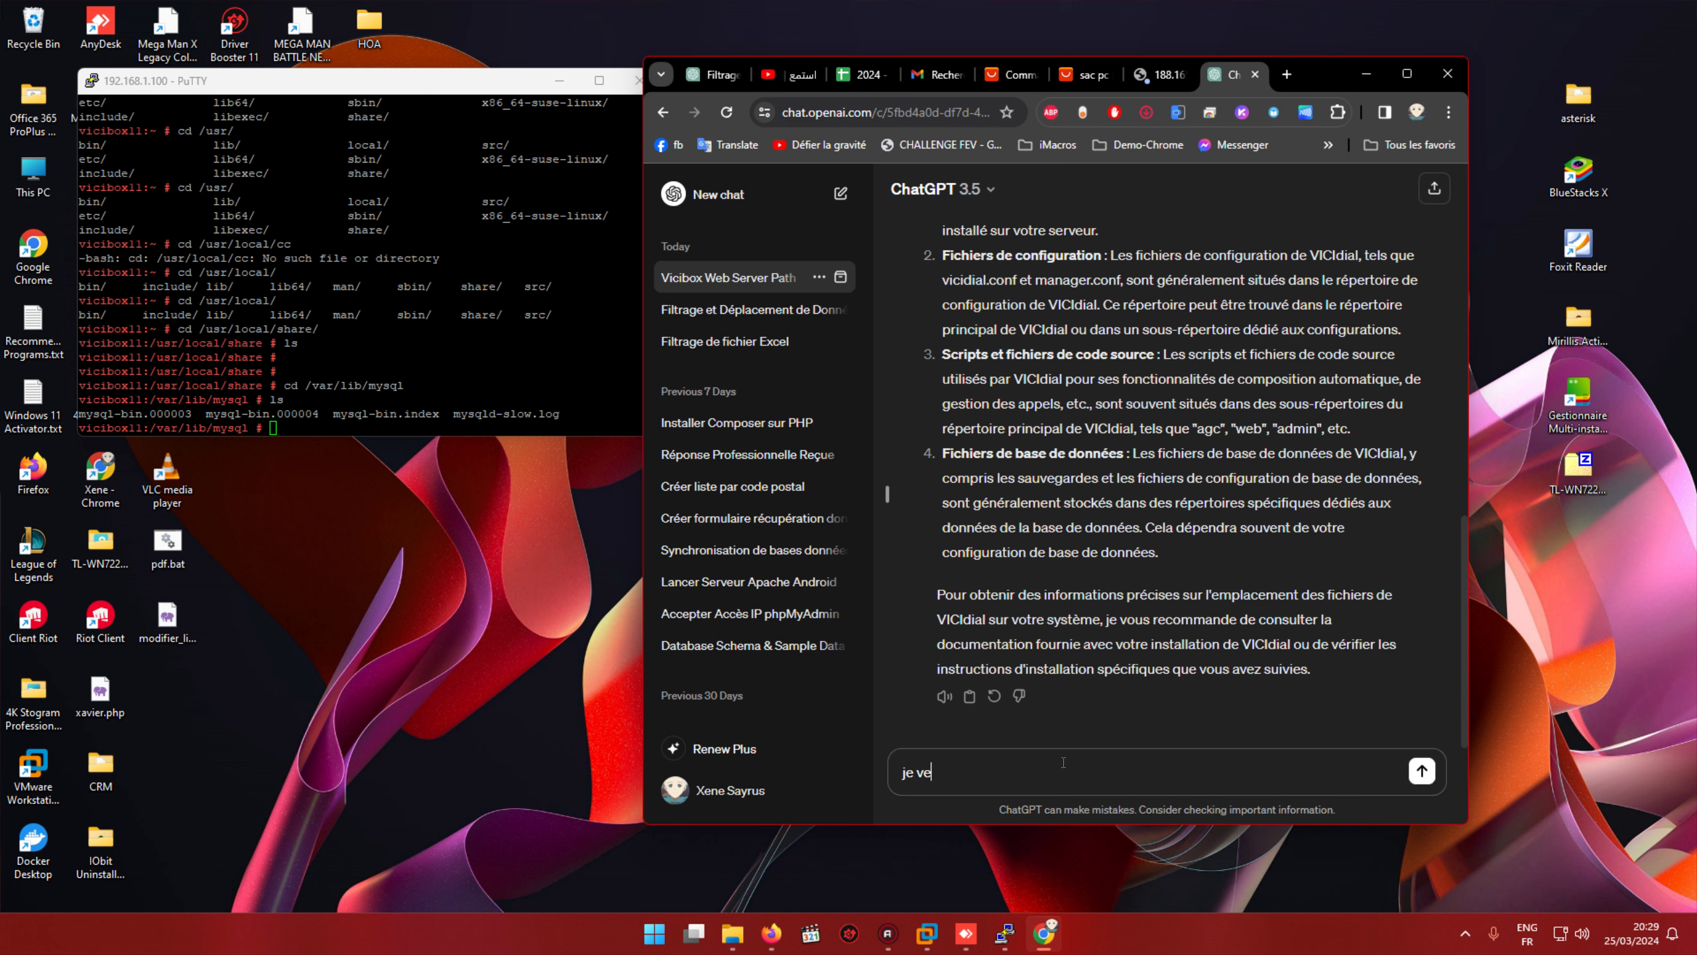
pyautogui.write('ut le chemin pour voir')
pyautogui.press('BackSpace')
pyautogui.press('BackSpace')
pyautogui.press('BackSpace')
pyautogui.press('BackSpace')
pyautogui.press('BackSpace')
pyautogui.write('les modfier')
pyautogui.press('Return')
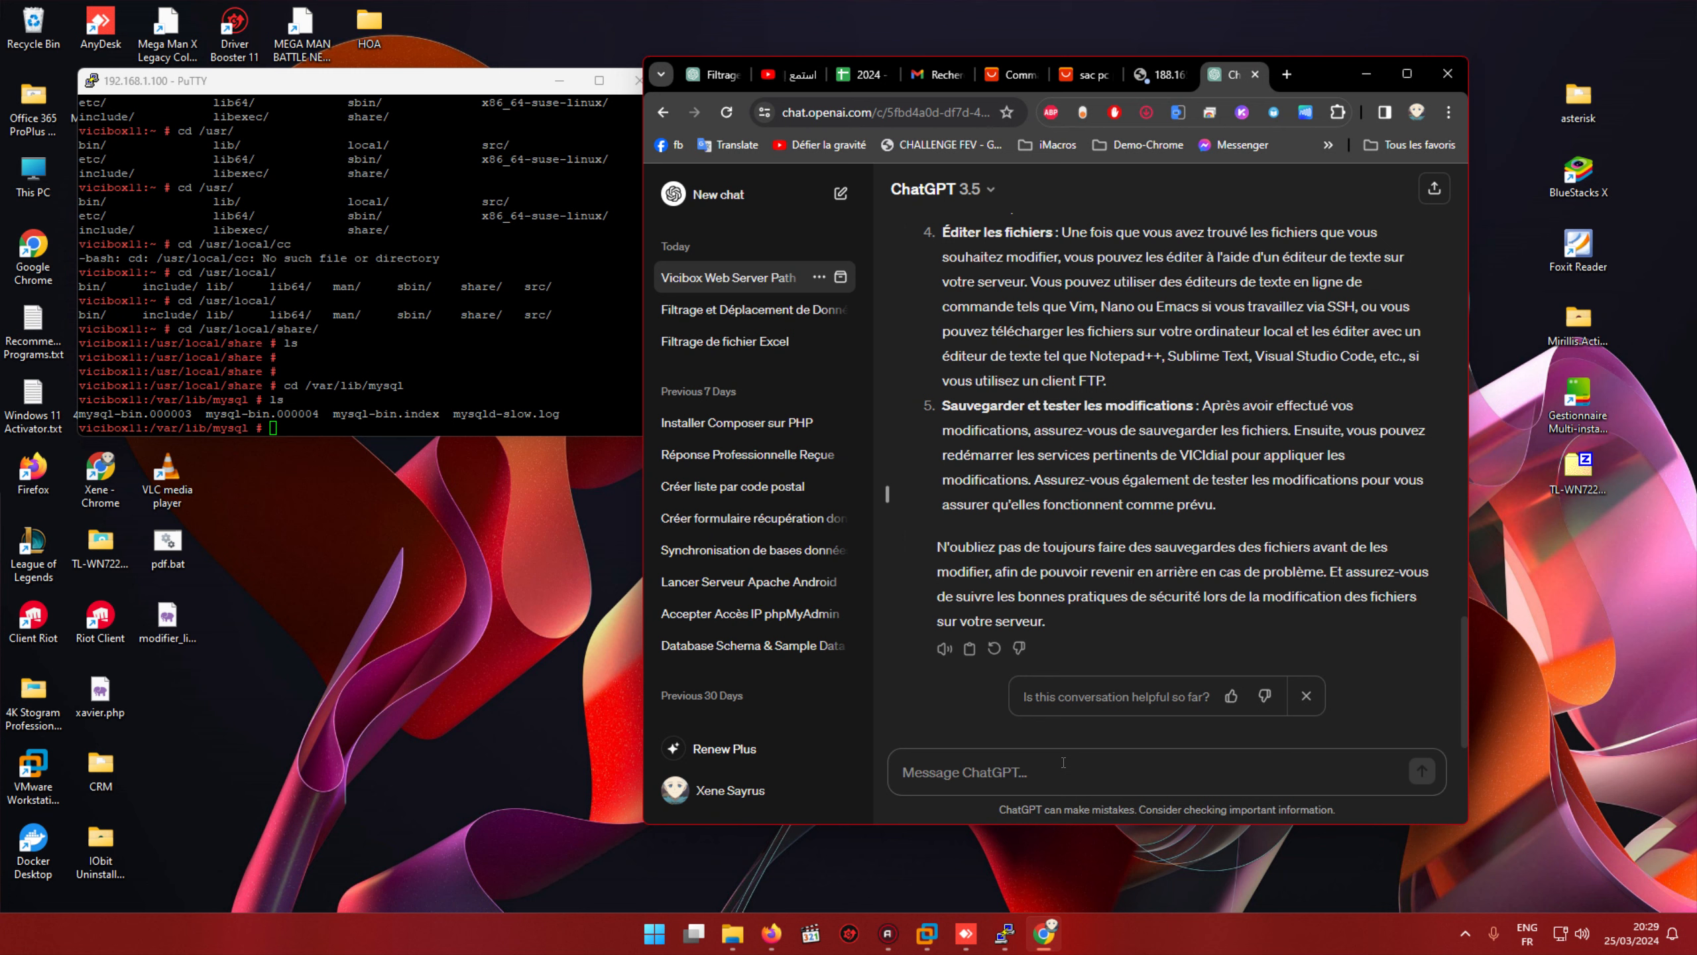
# Step: Change to /usr/share/ on the server and list its contents
pyautogui.click(542, 406)
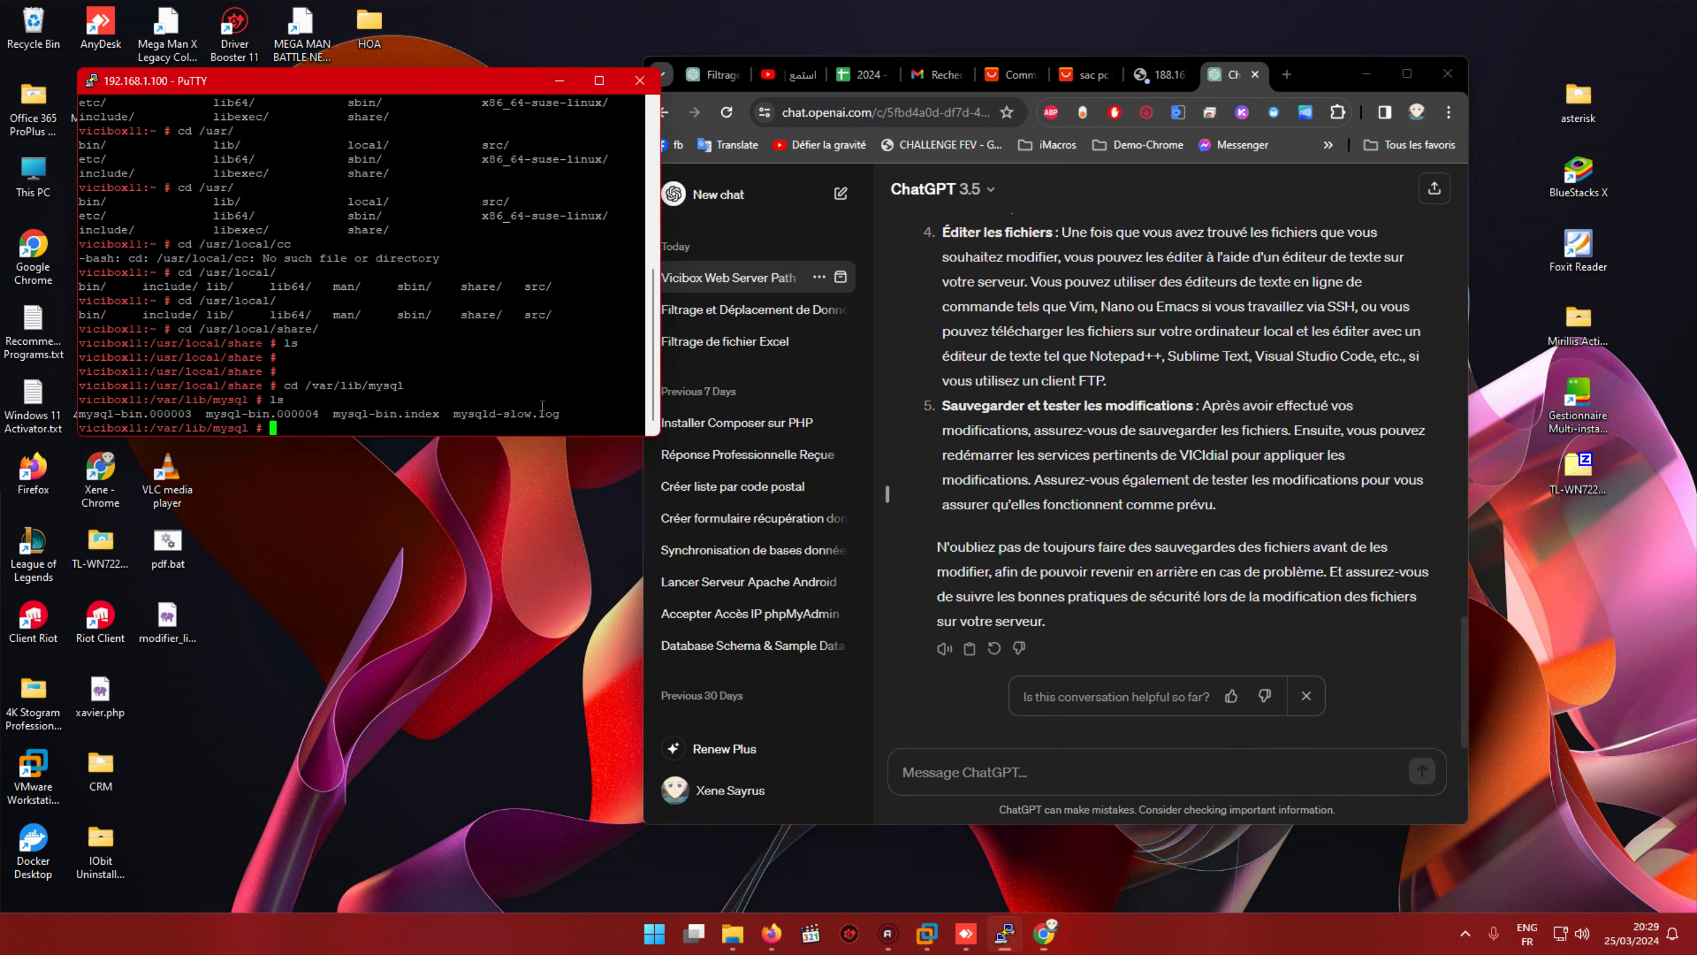
pyautogui.write('cdf')
pyautogui.press('BackSpace')
pyautogui.write('/usr/')
pyautogui.press('Tab')
pyautogui.press('Tab')
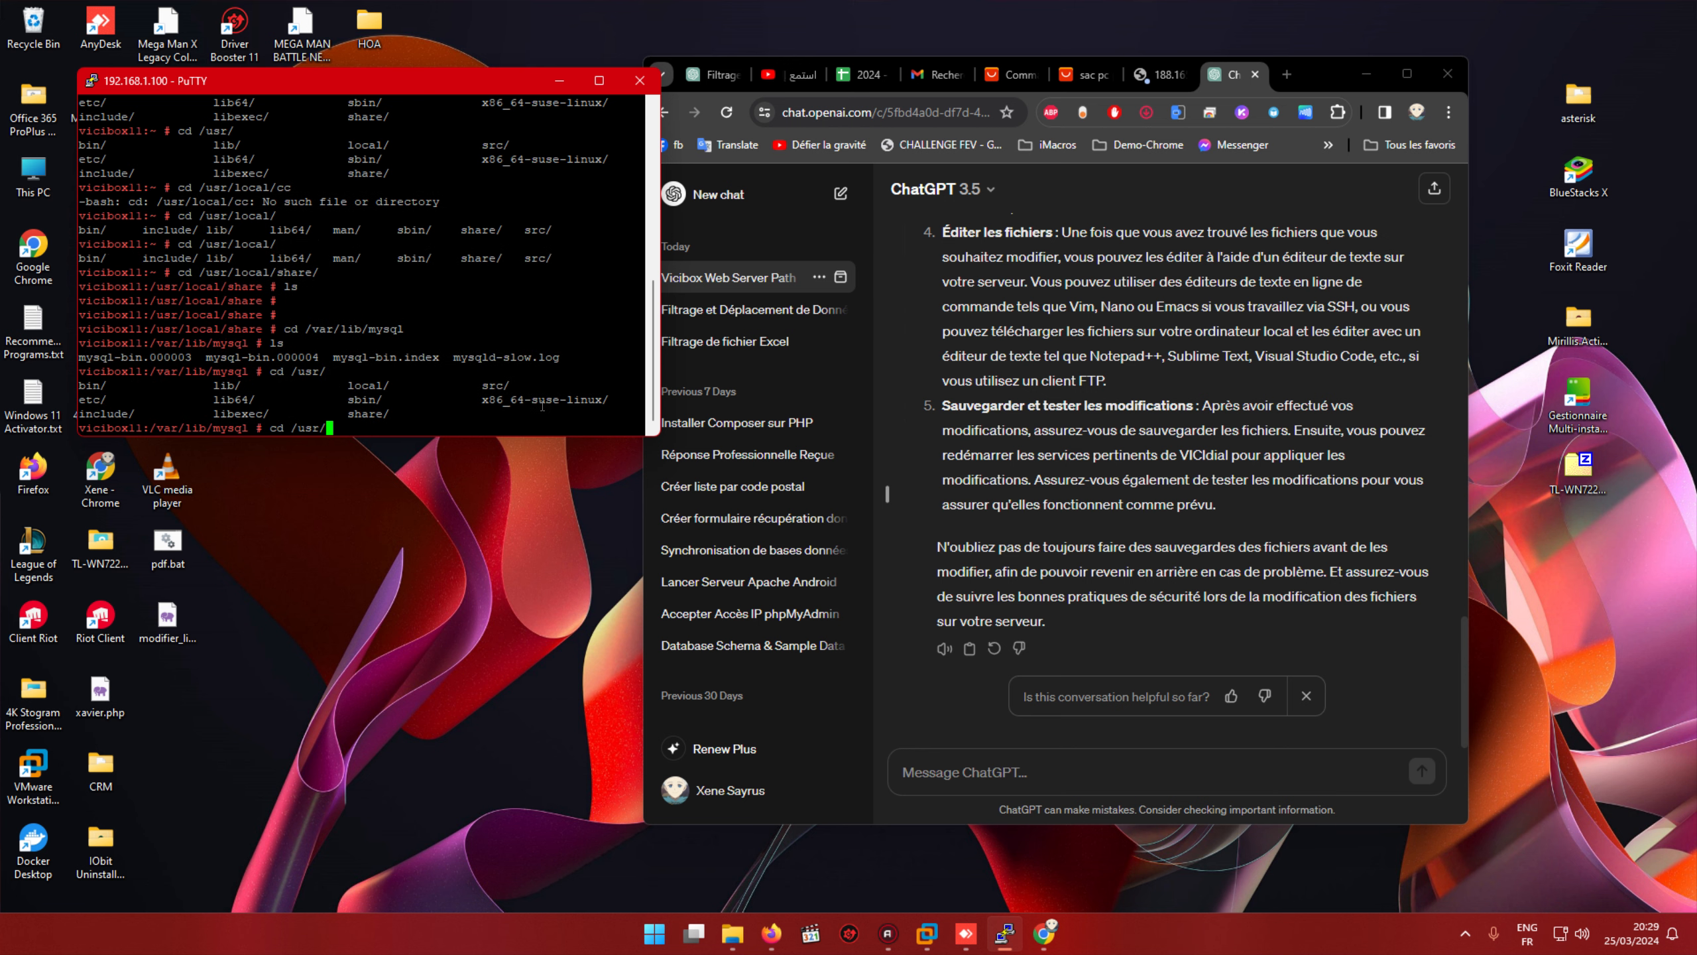
pyautogui.press('BackSpace')
pyautogui.press('BackSpace')
pyautogui.press('BackSpace')
pyautogui.press('BackSpace')
pyautogui.write('sh')
pyautogui.press('BackSpace')
pyautogui.press('BackSpace')
pyautogui.press('BackSpace')
pyautogui.write('usr')
pyautogui.press('BackSpace')
pyautogui.press('BackSpace')
pyautogui.press('BackSpace')
pyautogui.write('/usr/share/')
pyautogui.press('Return')
pyautogui.write('ls')
pyautogui.press('Return')
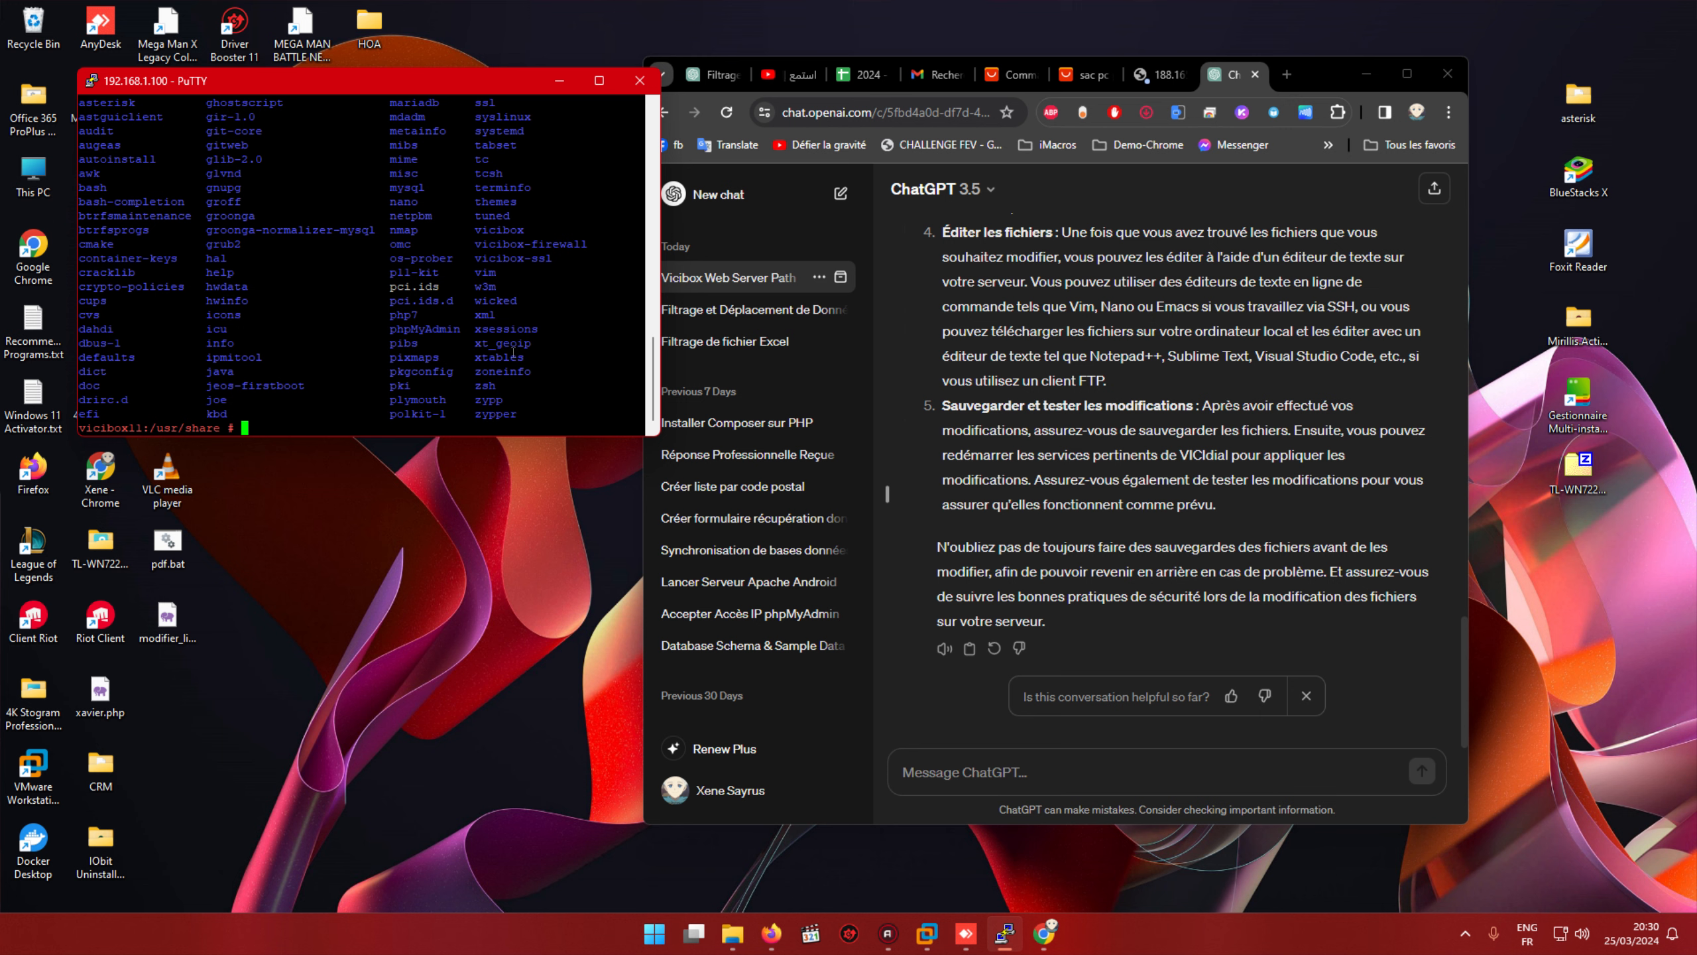
# Step: Enlarge the terminal, then enter the vicibox folder and list its files
pyautogui.scroll(8, 513, 352)
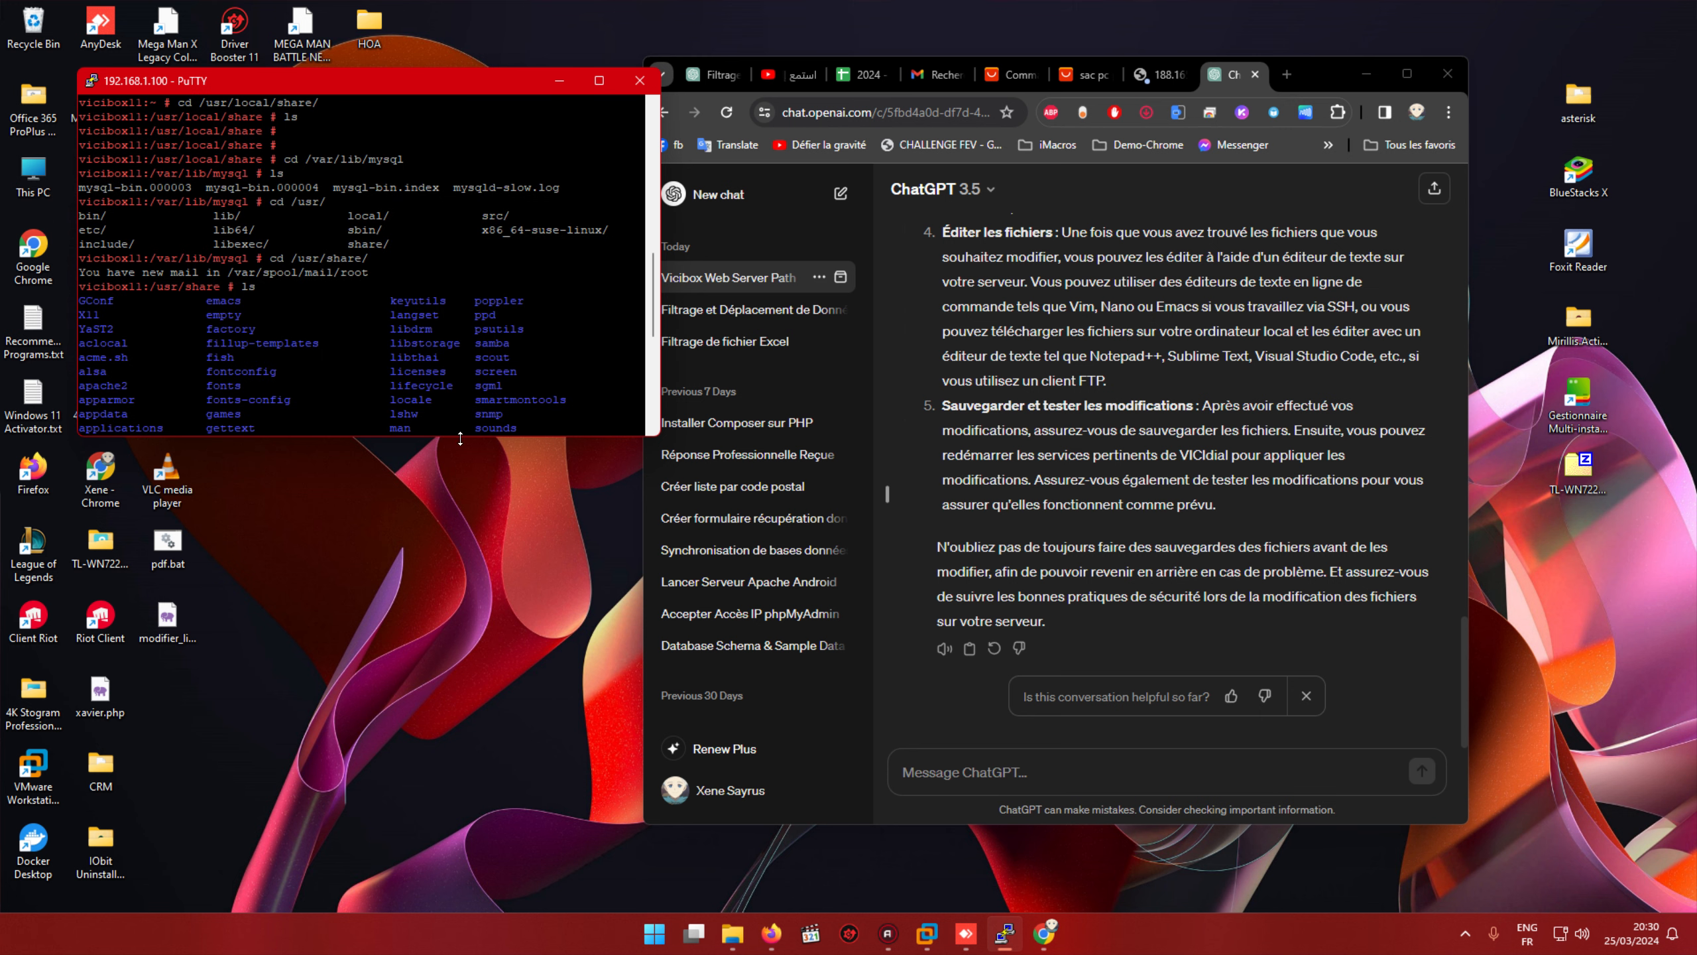
pyautogui.moveTo(461, 435); pyautogui.dragTo(397, 830)
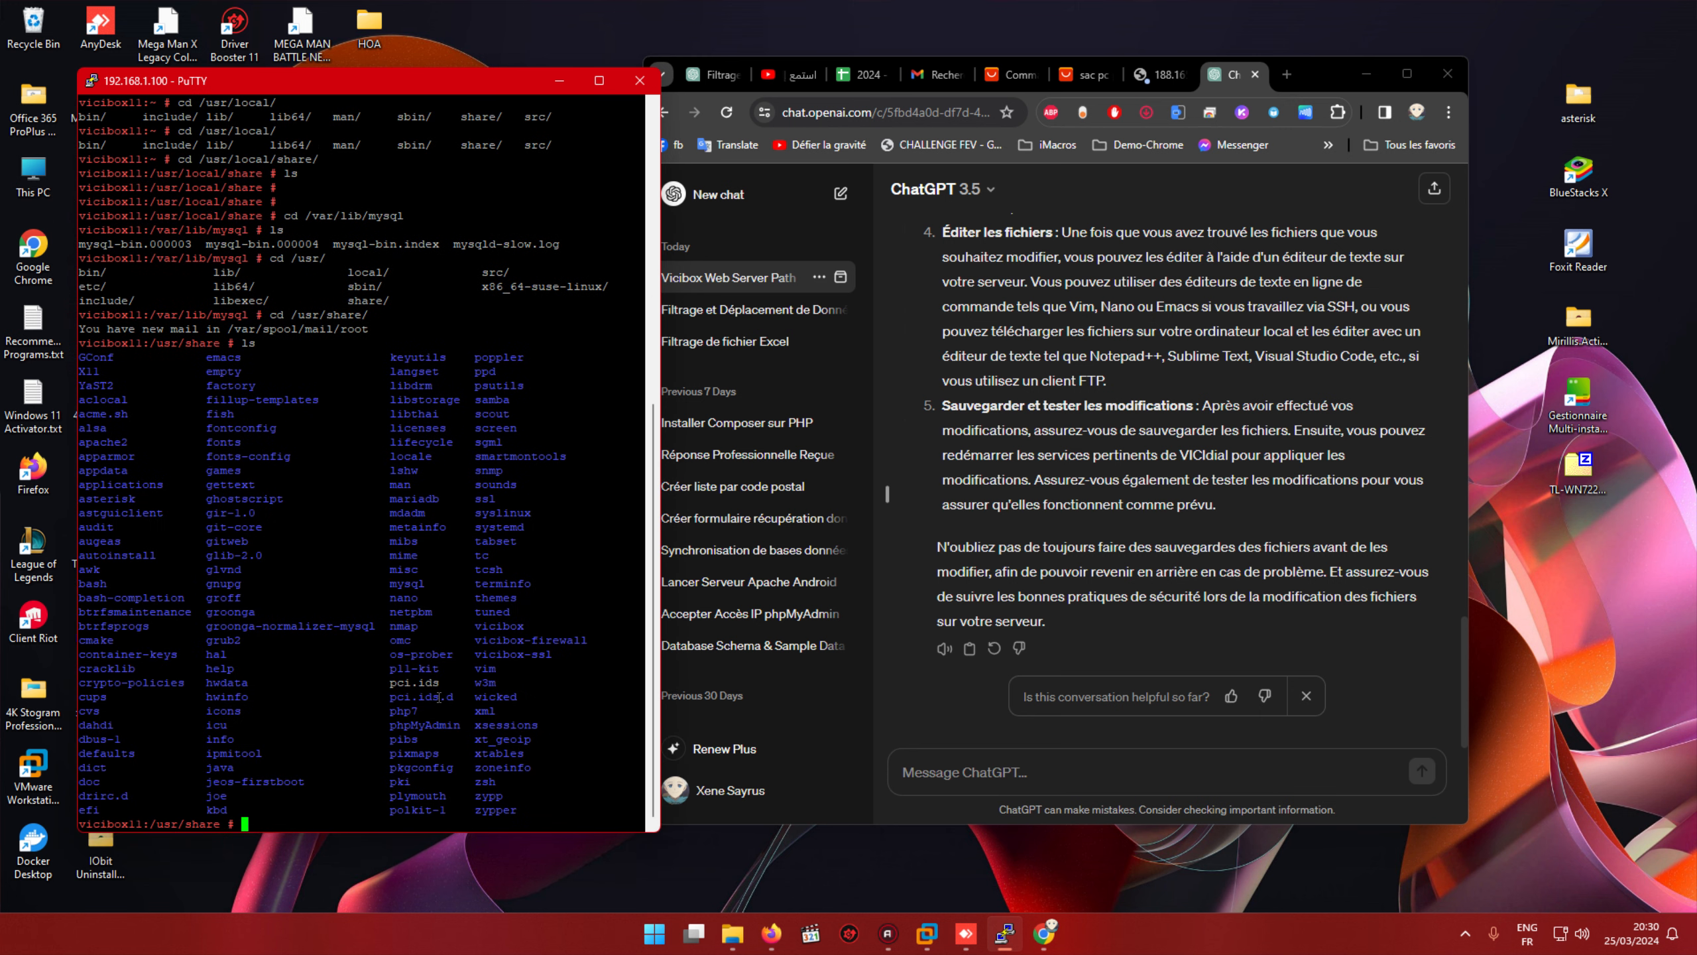
pyautogui.write('cd vicibox')
pyautogui.press('Return')
pyautogui.write('ls')
pyautogui.press('Return')
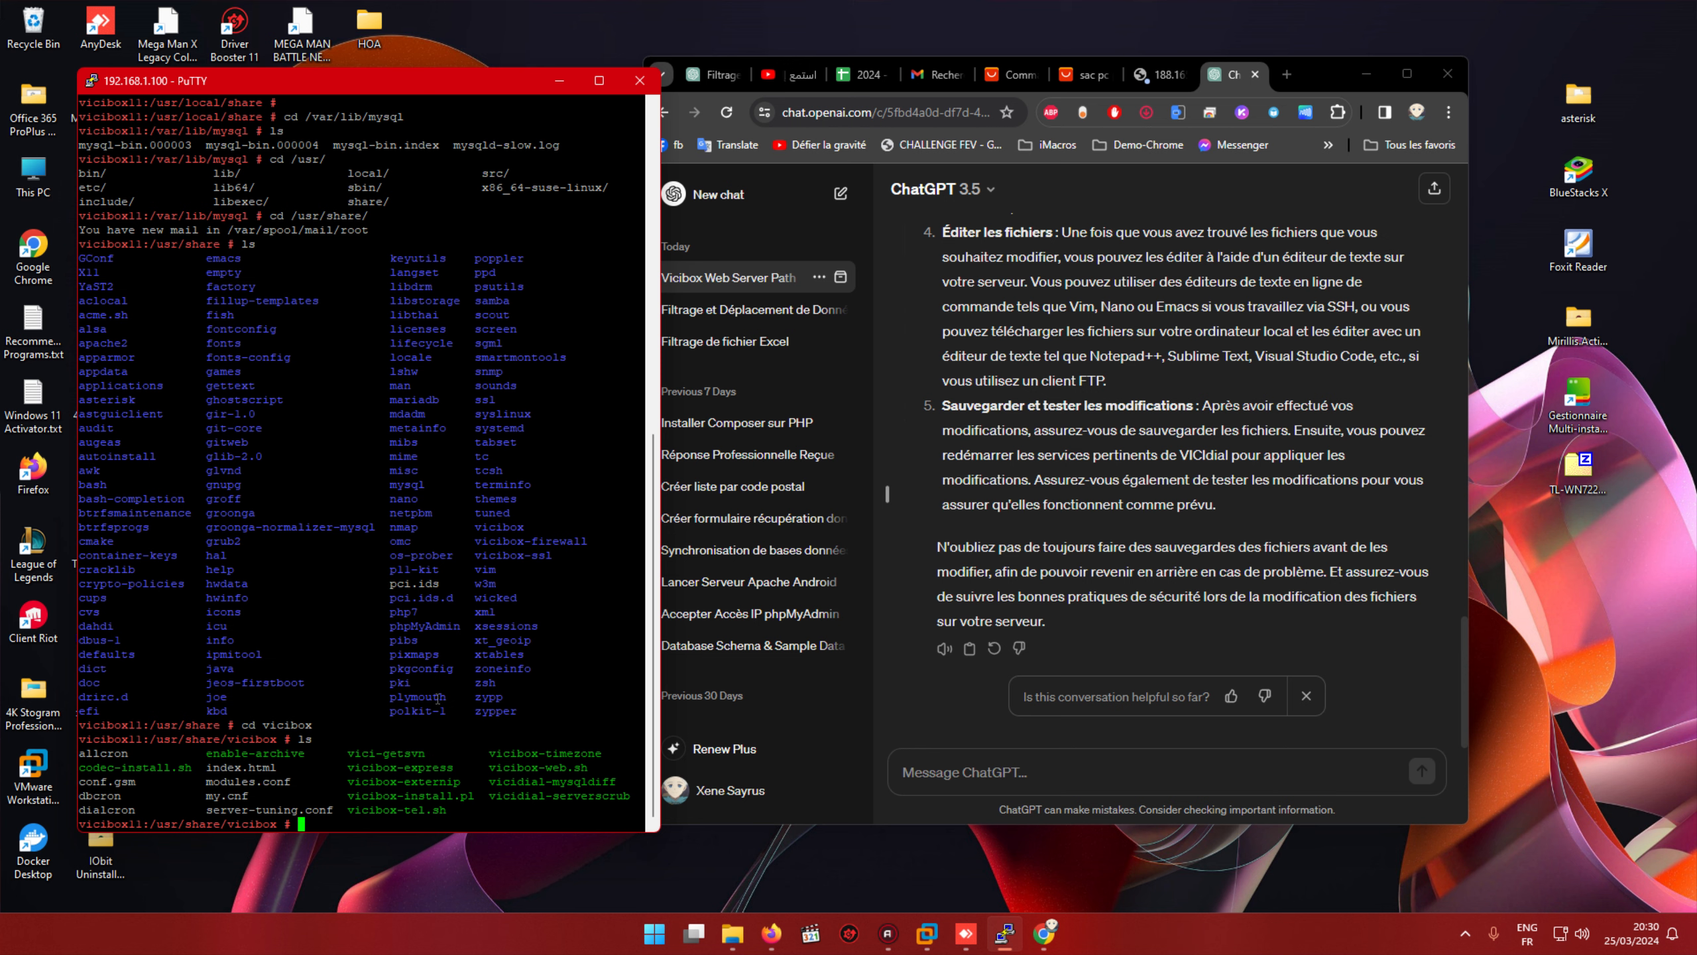
# Step: Print my.cnf with cat and scroll through the MariaDB configuration output
pyautogui.write('cat my')
pyautogui.press('Tab')
pyautogui.press('Return')
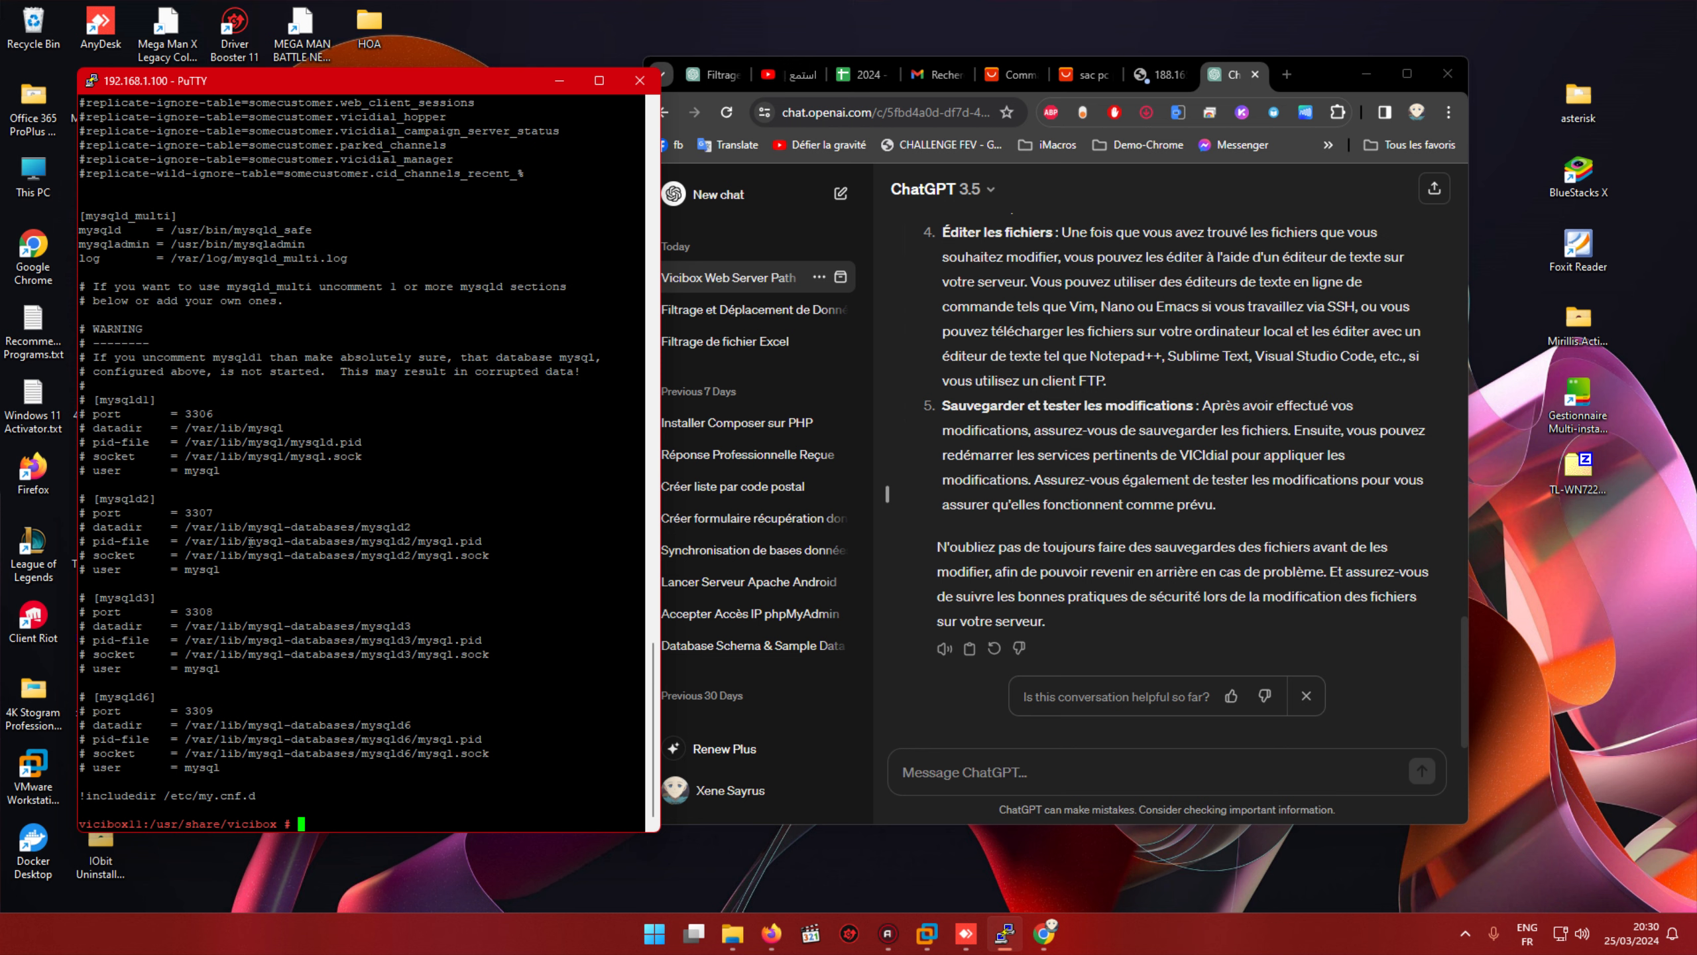
pyautogui.scroll(9, 214, 480)
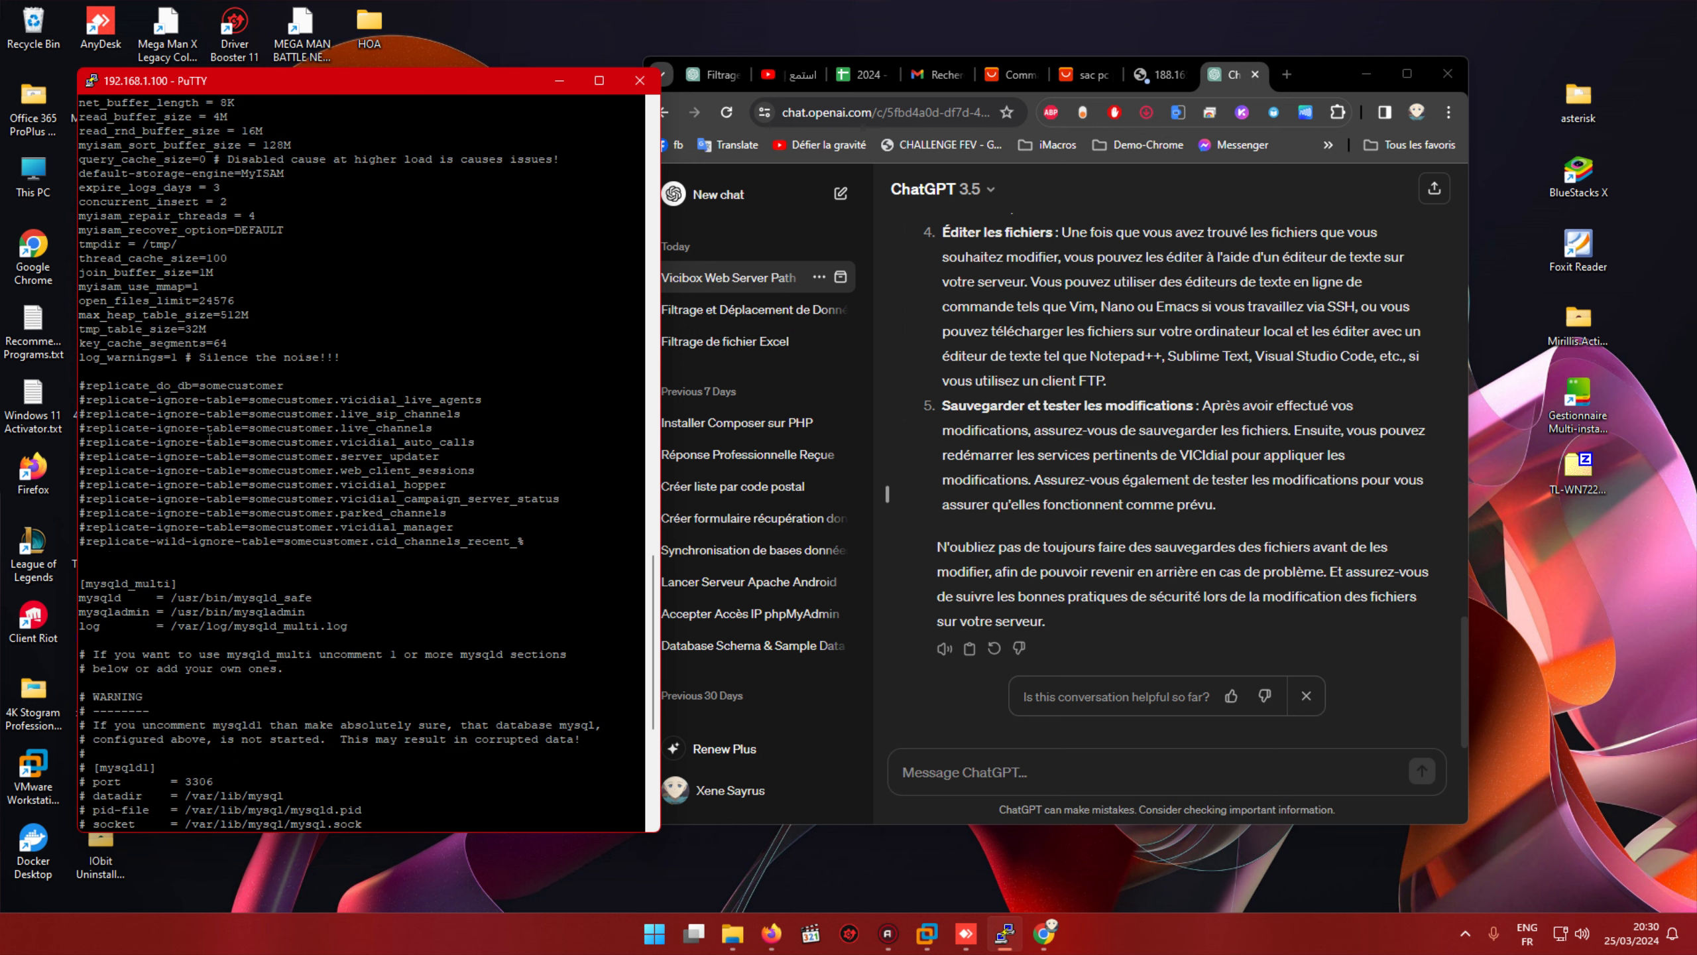
pyautogui.scroll(15, 209, 438)
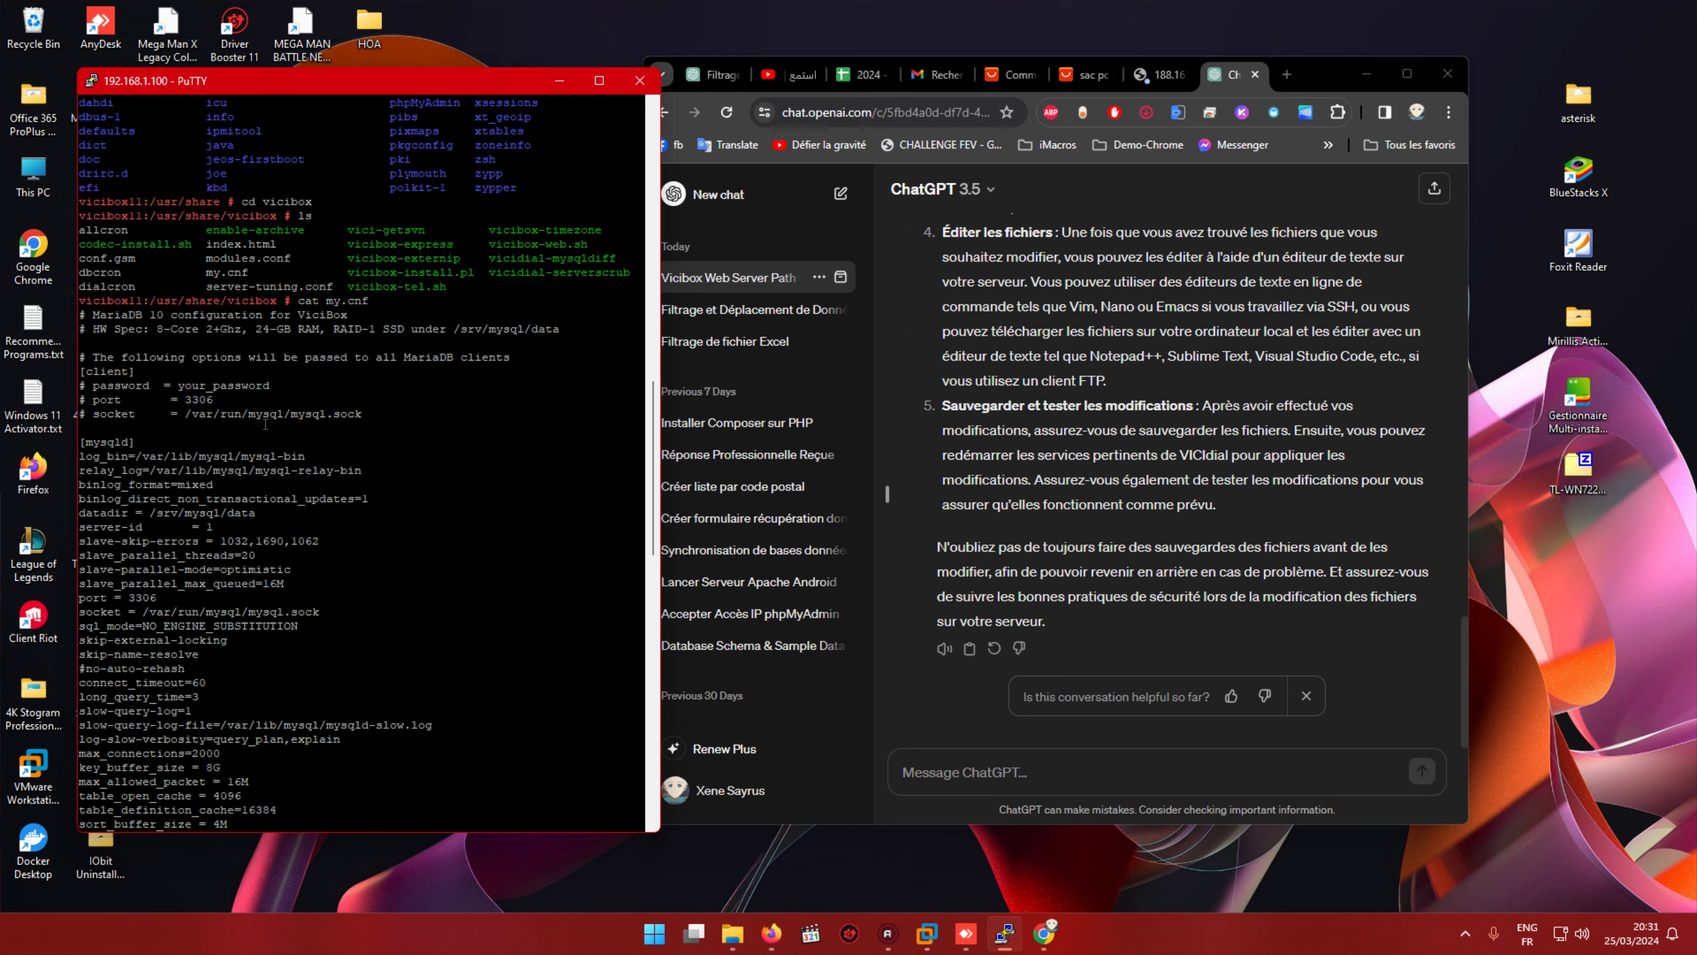
pyautogui.scroll(-15, 254, 431)
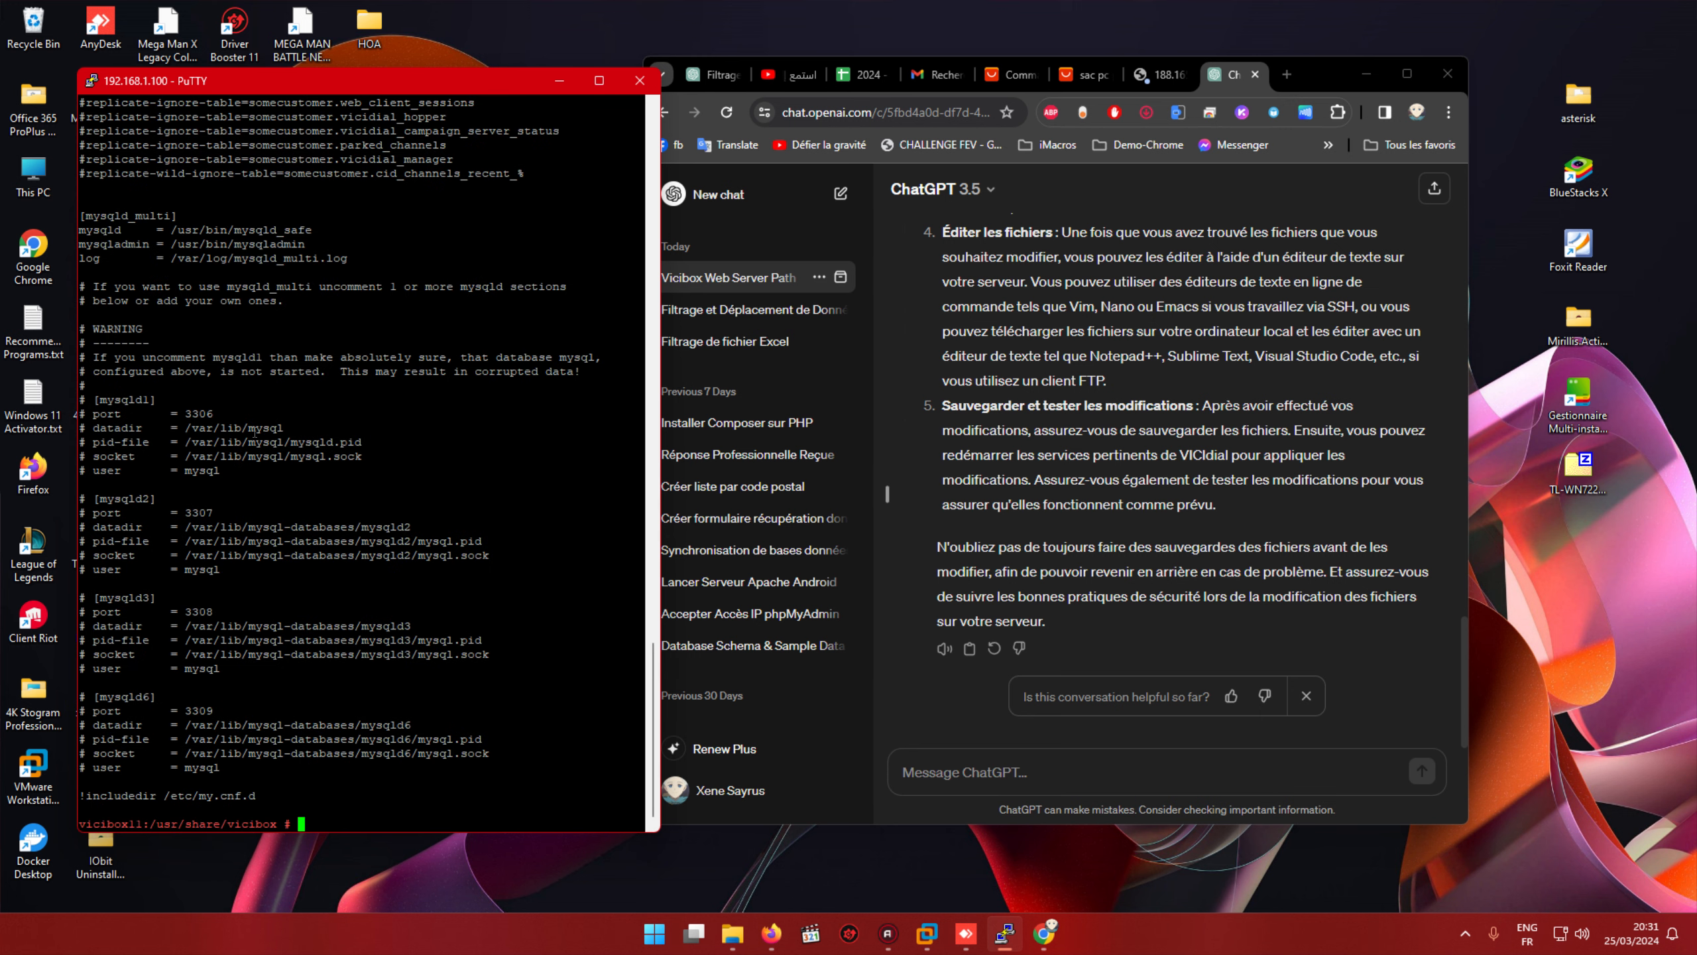
pyautogui.write('cd /var/run/')
# Step: Enter /var/run/mysql, list mysql.sock, and try cat mysql.sock, which fails with 'No such device or address'
pyautogui.write('m')
pyautogui.press('Tab')
pyautogui.press('Return')
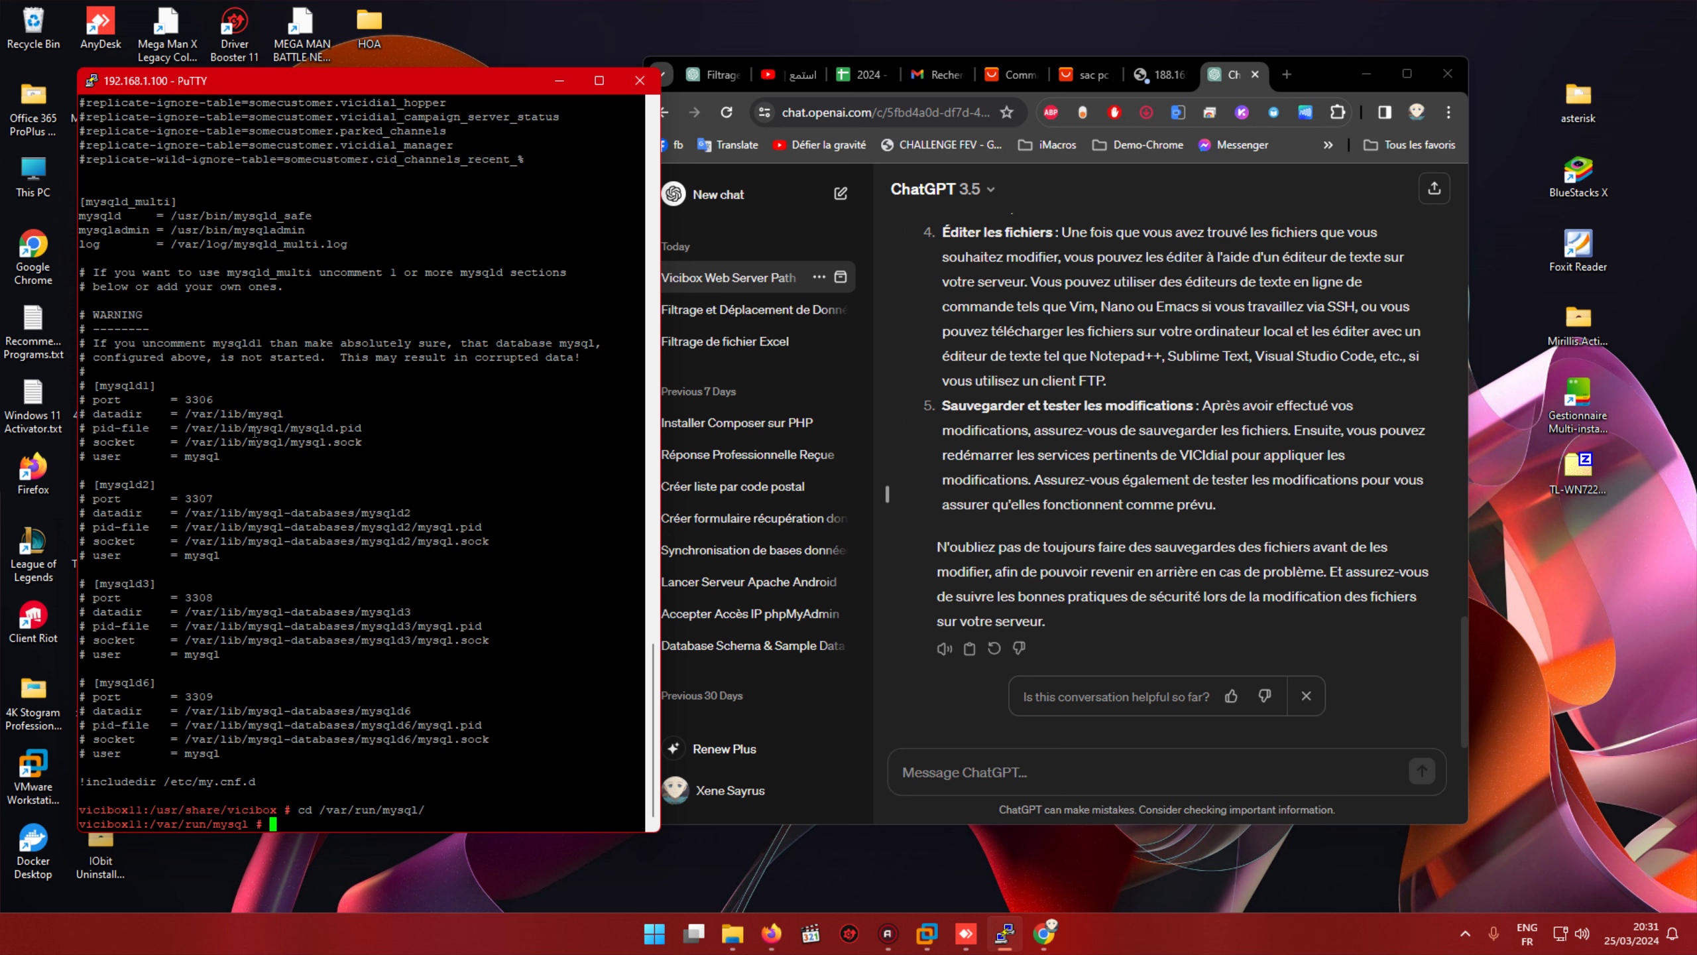
pyautogui.write('ls')
pyautogui.press('Return')
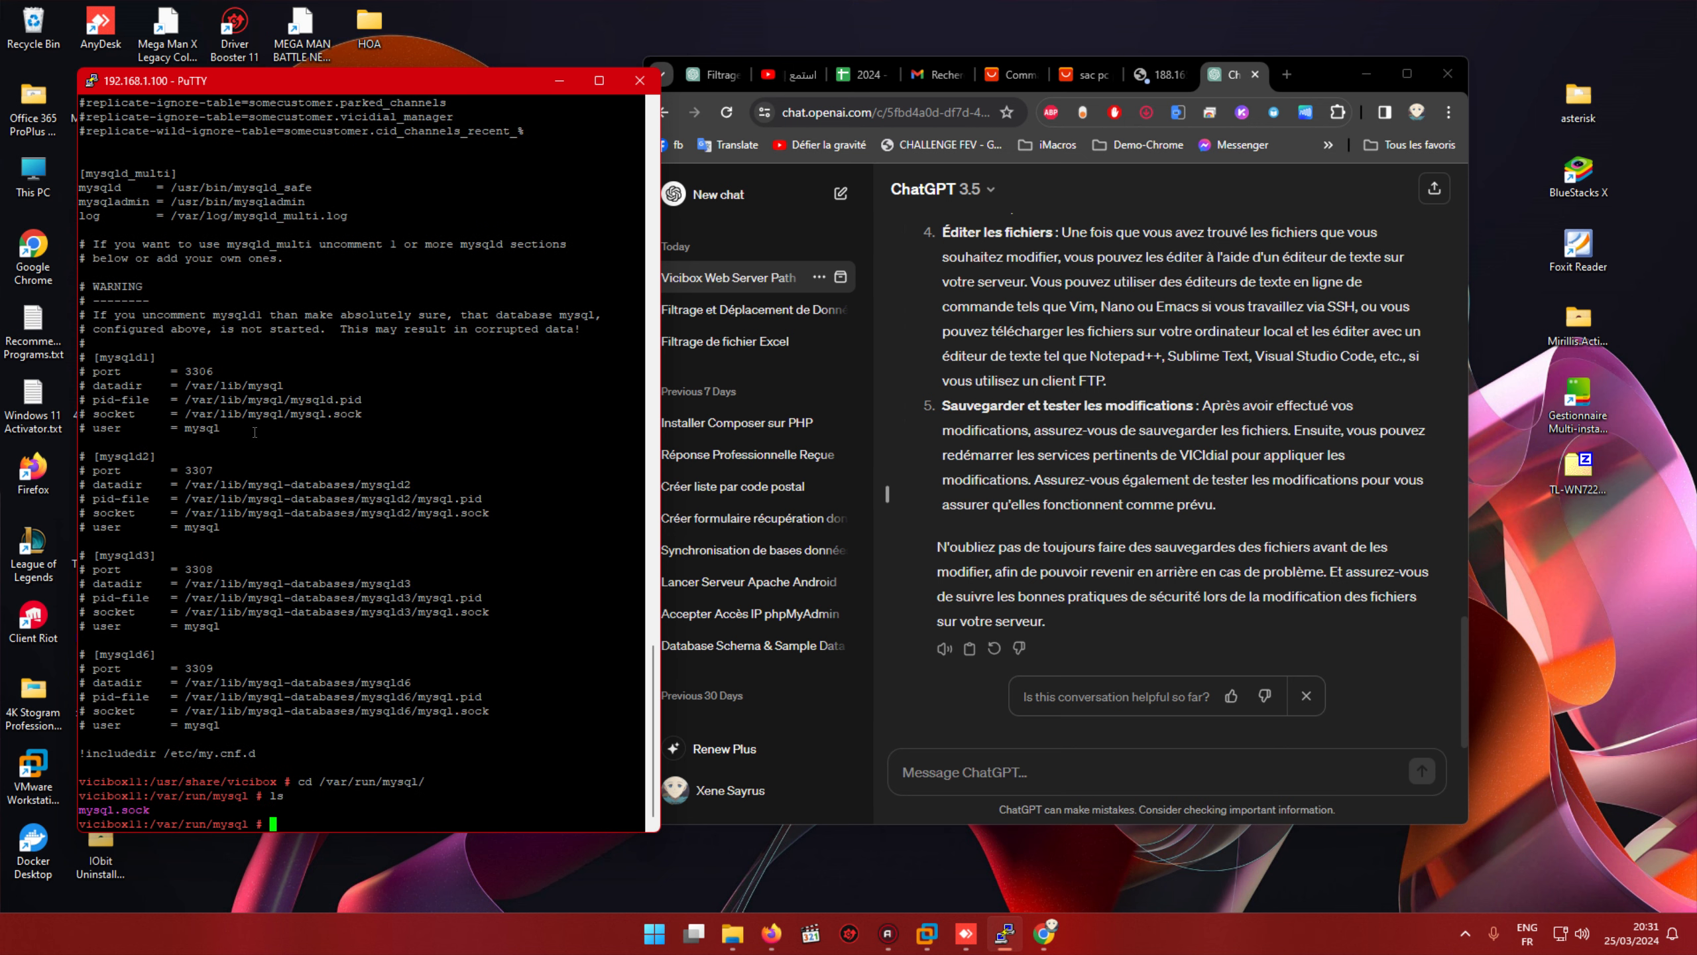
pyautogui.write('cat mysql.sock')
pyautogui.press('Return')
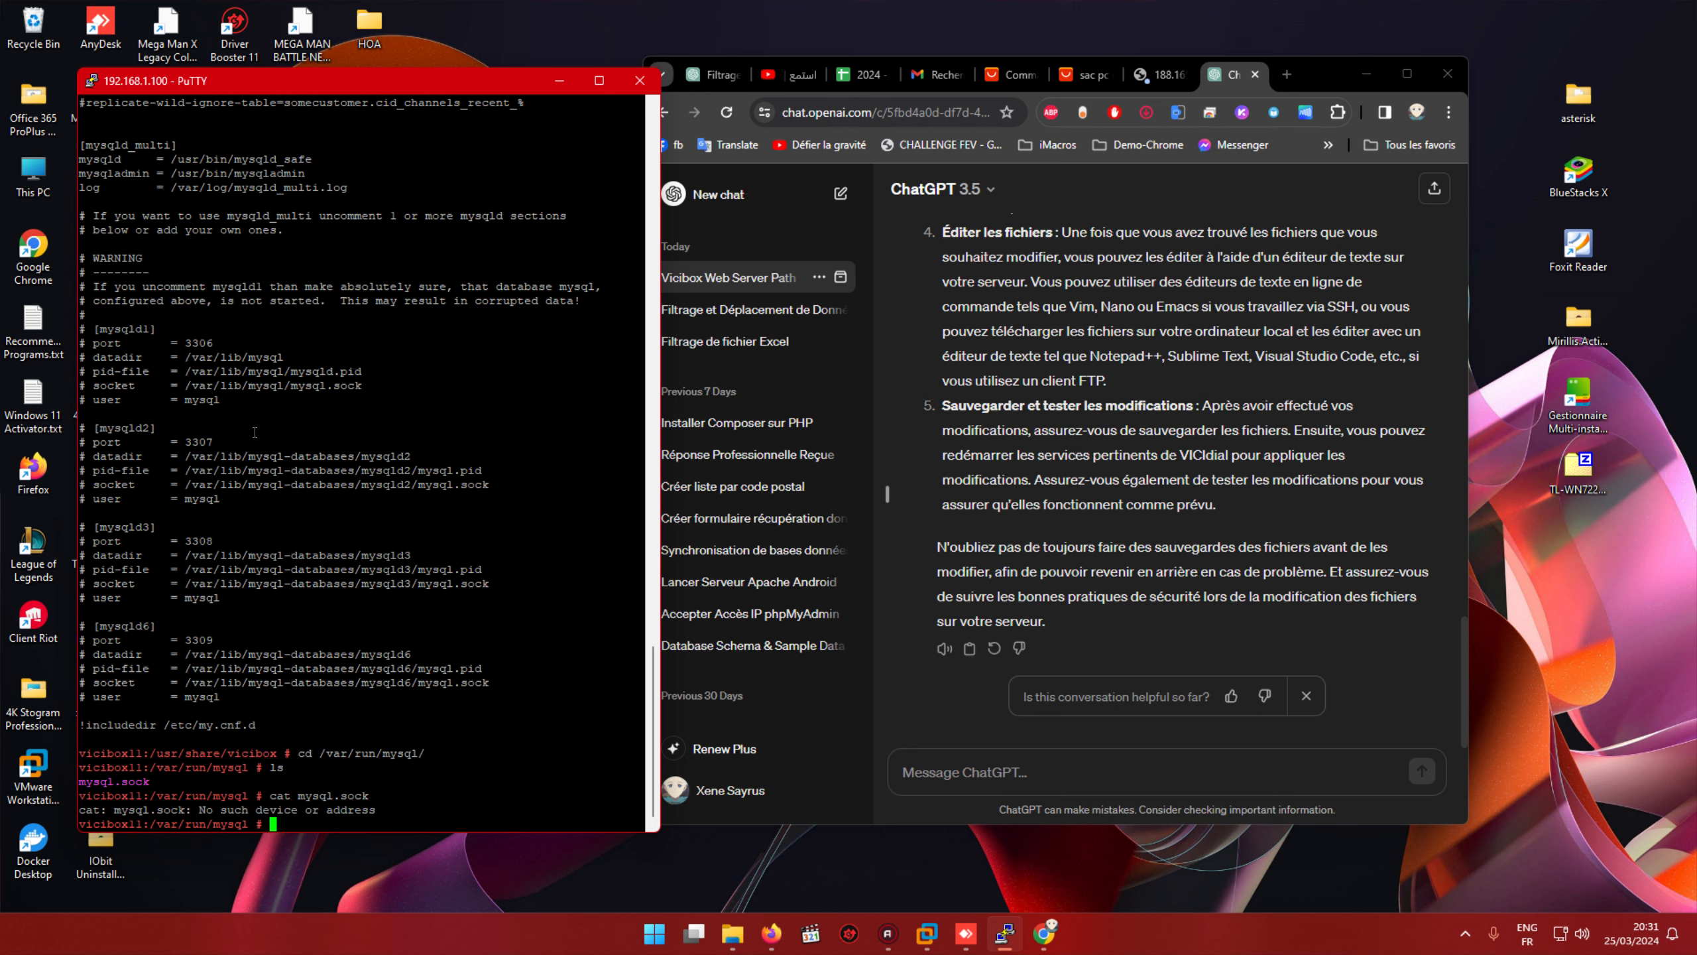
pyautogui.scroll(9, 255, 432)
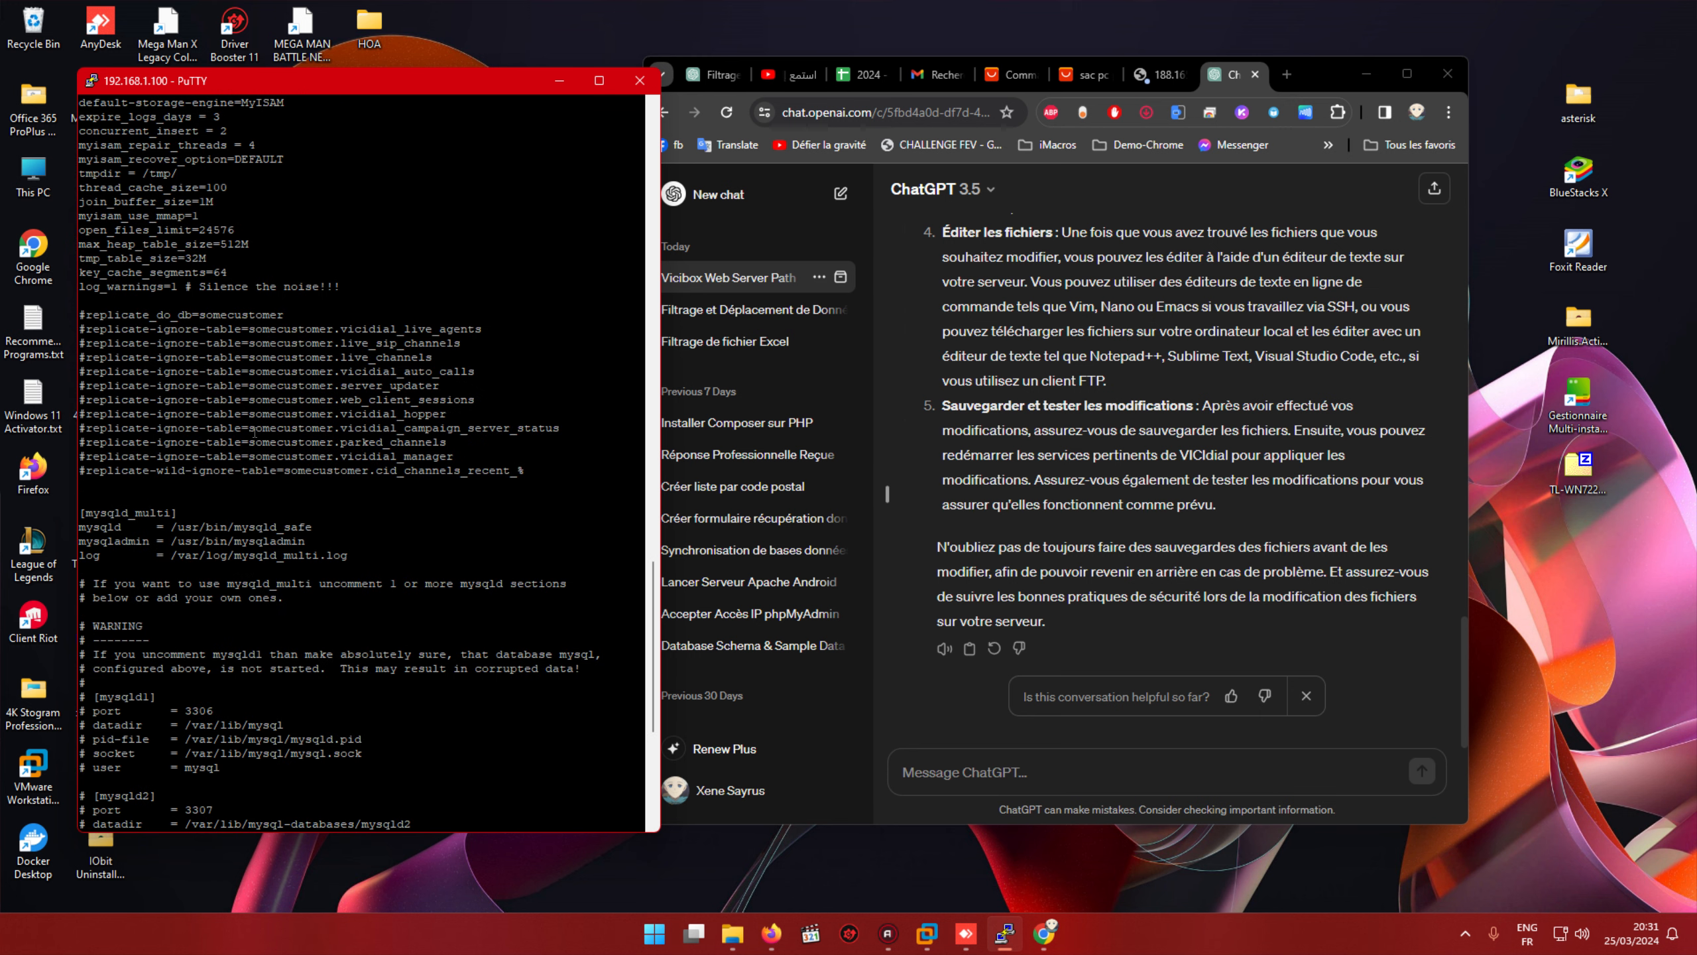
pyautogui.scroll(9, 255, 431)
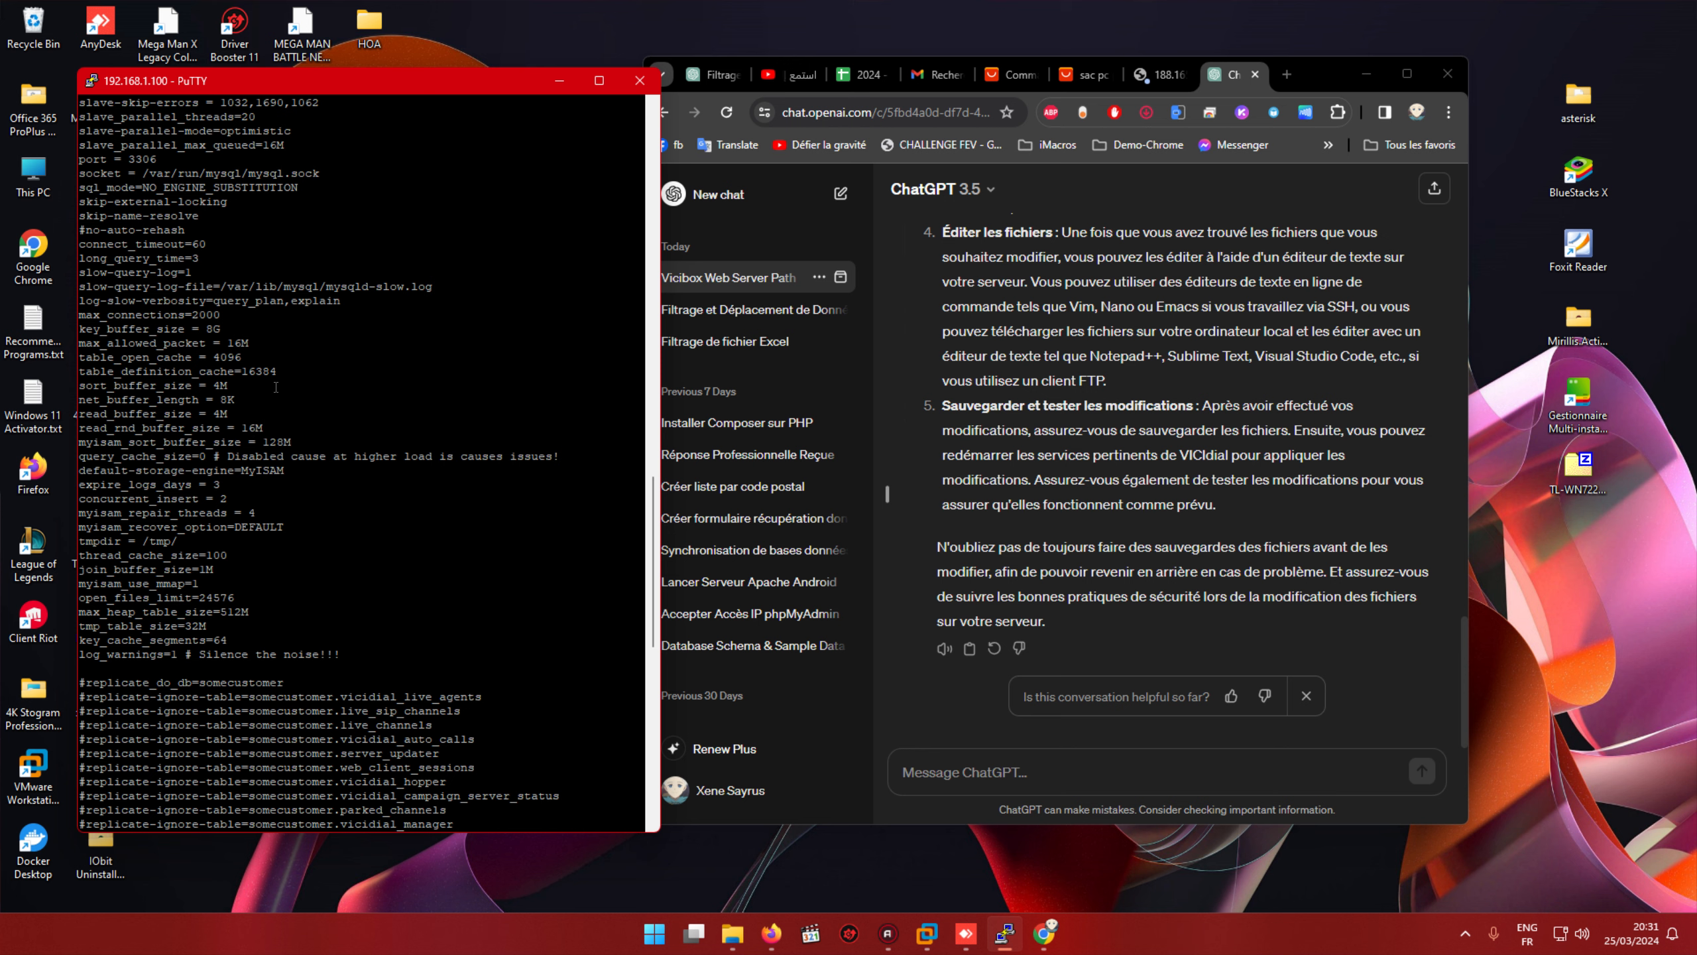
pyautogui.scroll(9, 275, 387)
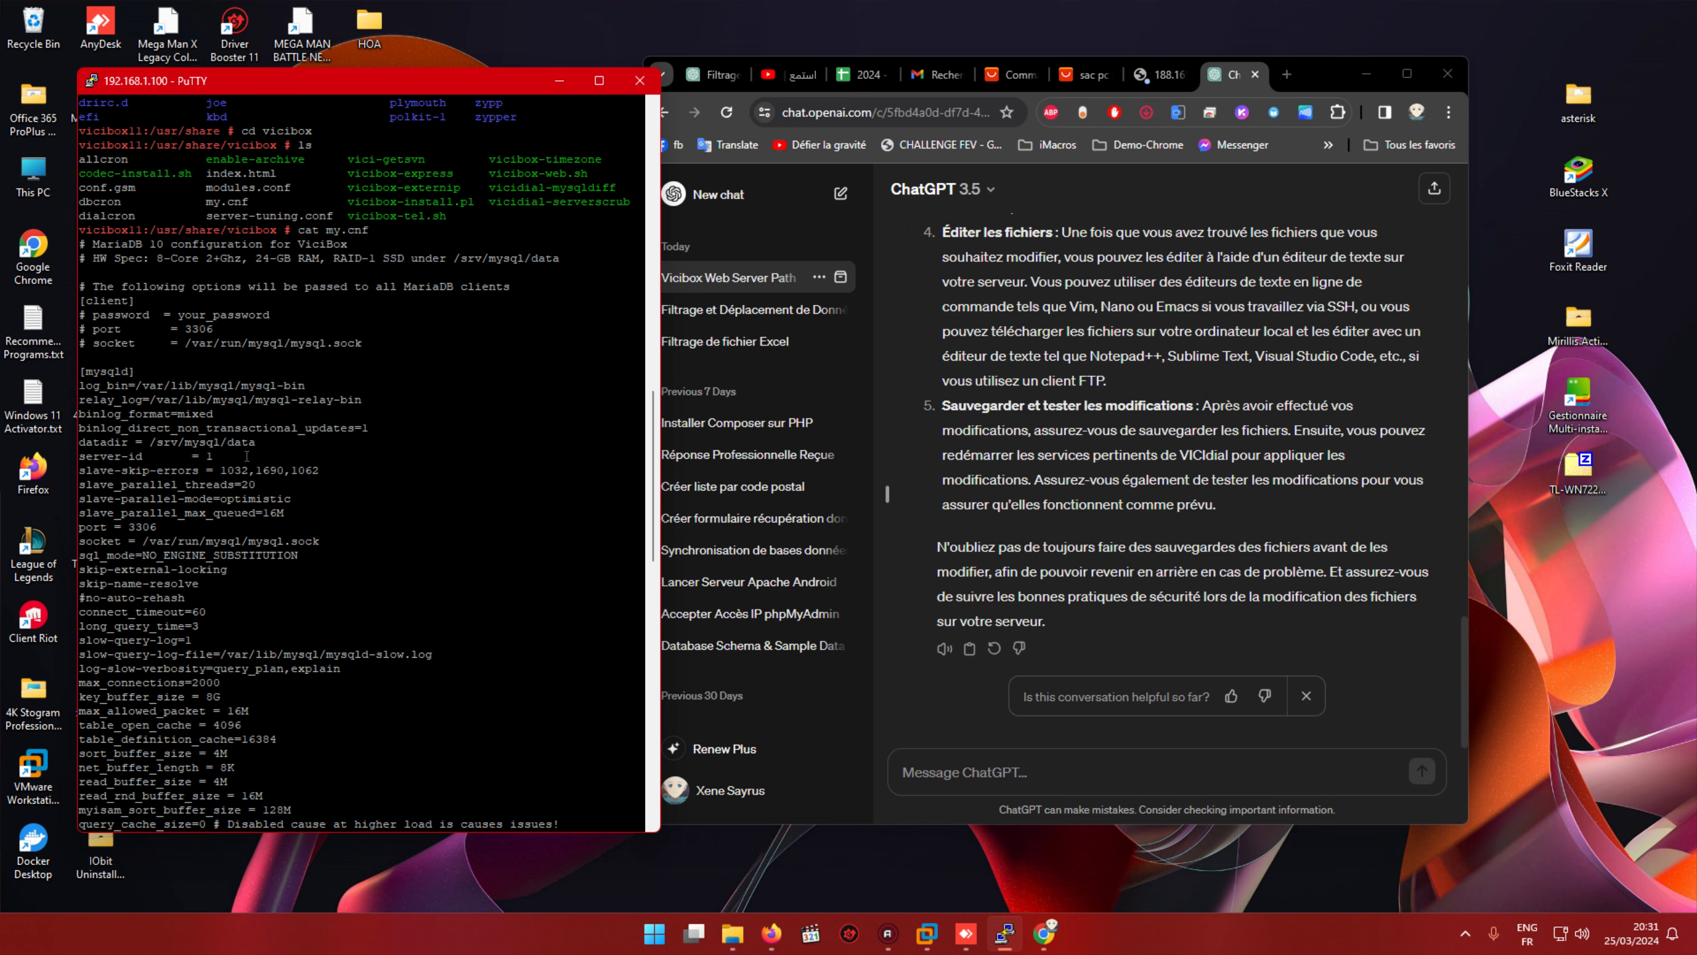
pyautogui.scroll(-20, 247, 456)
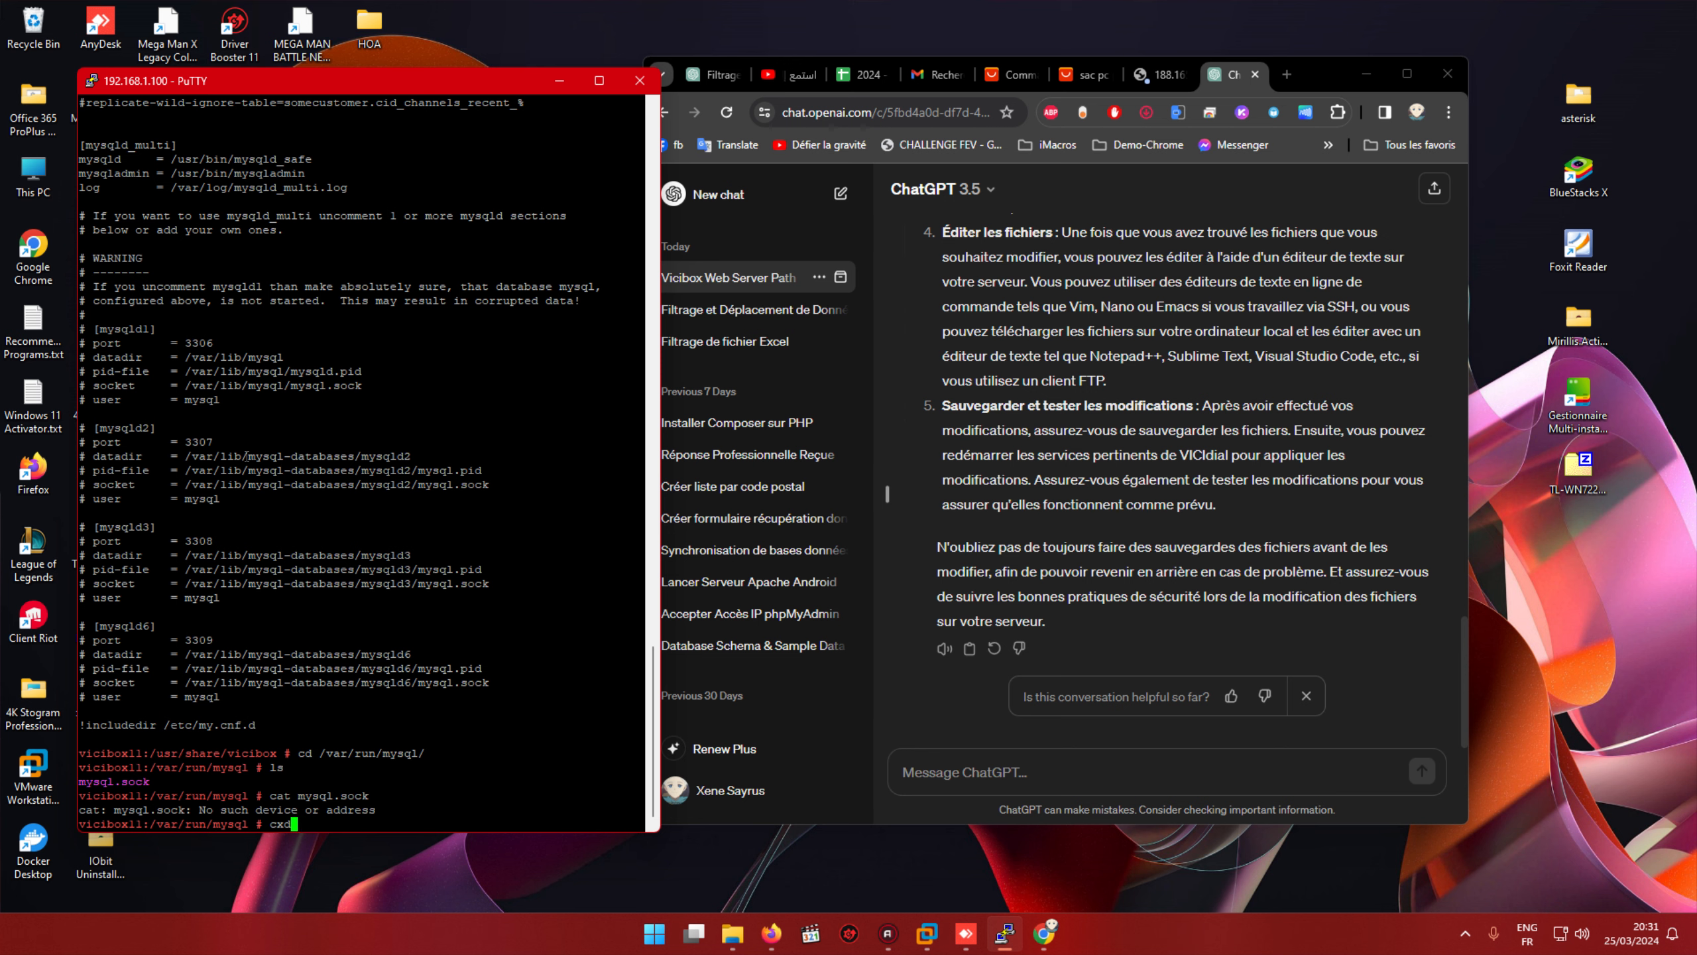
# Step: Change to /srv/mysql/data/ and list the databases there
pyautogui.press('BackSpace')
pyautogui.press('BackSpace')
pyautogui.write('d s')
pyautogui.press('BackSpace')
pyautogui.write('/srv/mysql/data/')
pyautogui.press('Return')
pyautogui.write('ls')
pyautogui.press('Return')
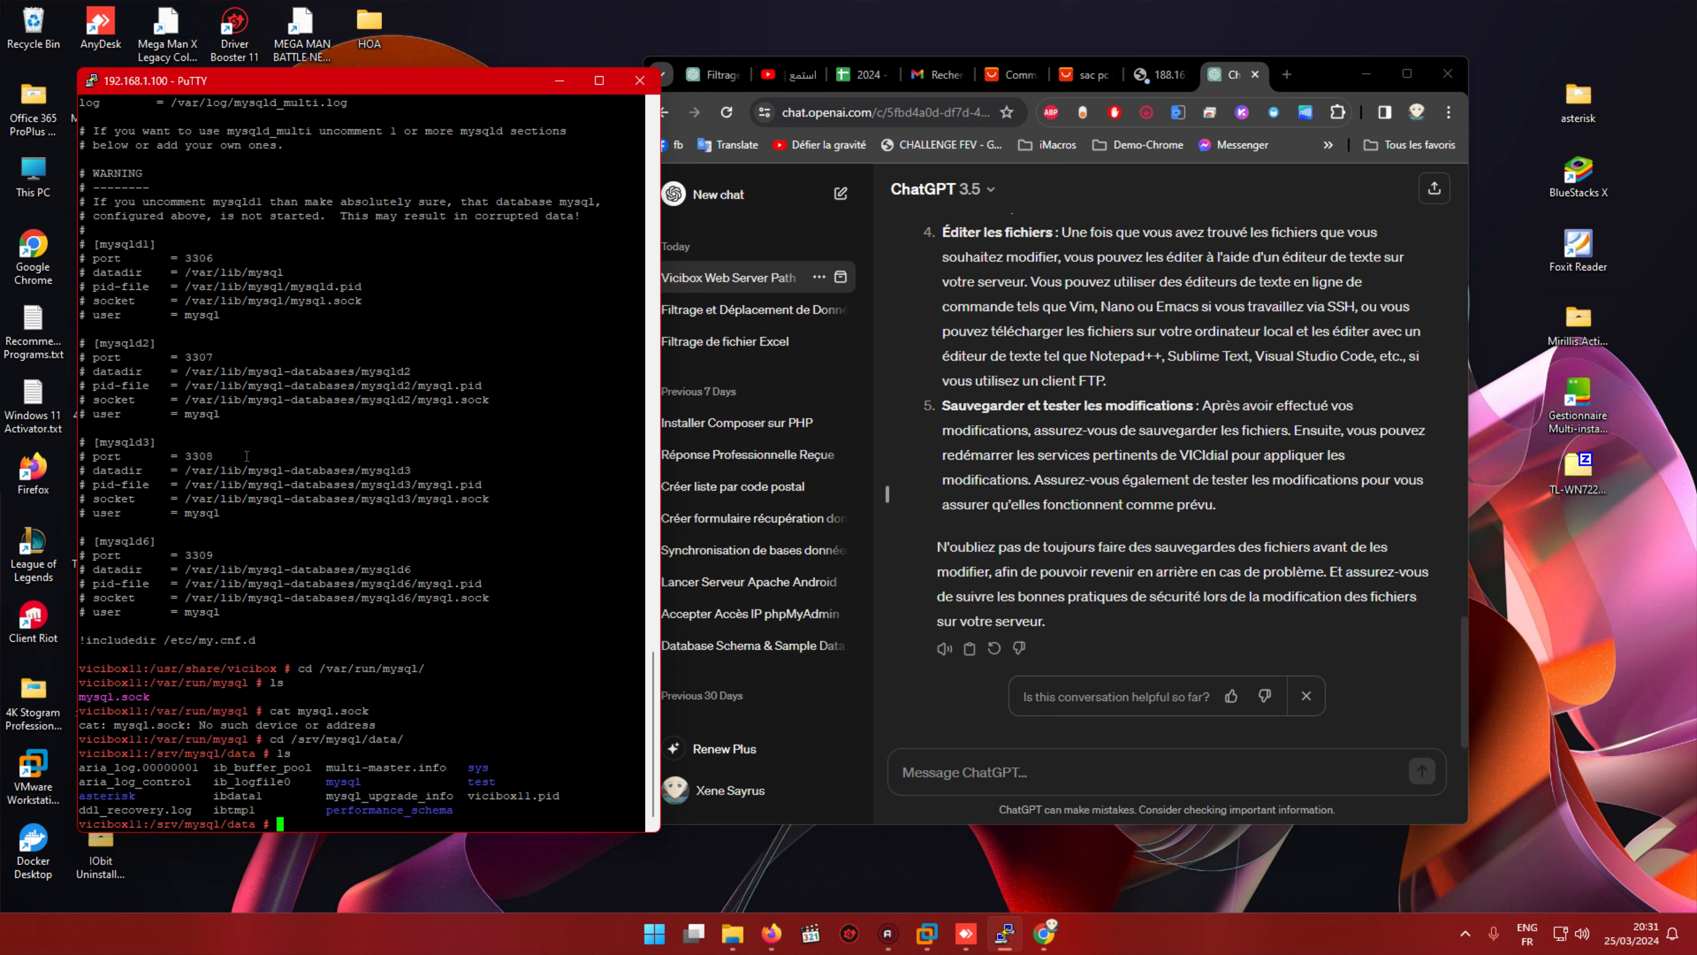
# Step: Enter the asterisk folder, list its table files, and page back through the vicidial entries
pyautogui.write('cd asterisk/')
pyautogui.press('Return')
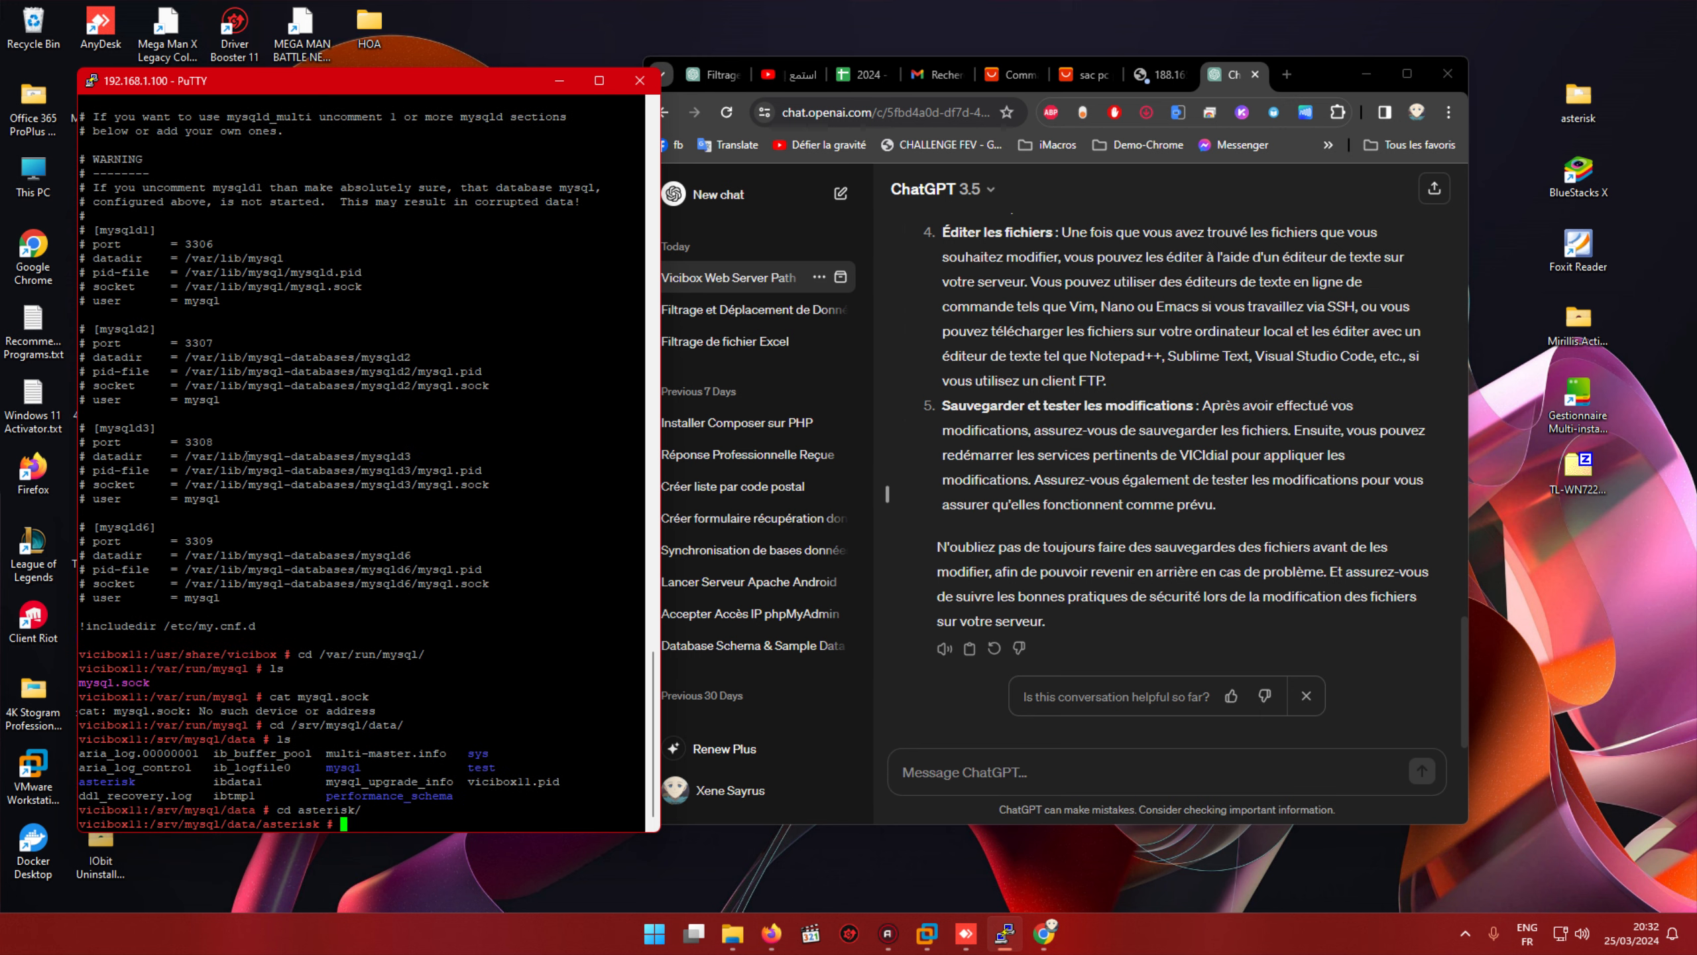
pyautogui.write('ls')
pyautogui.press('Return')
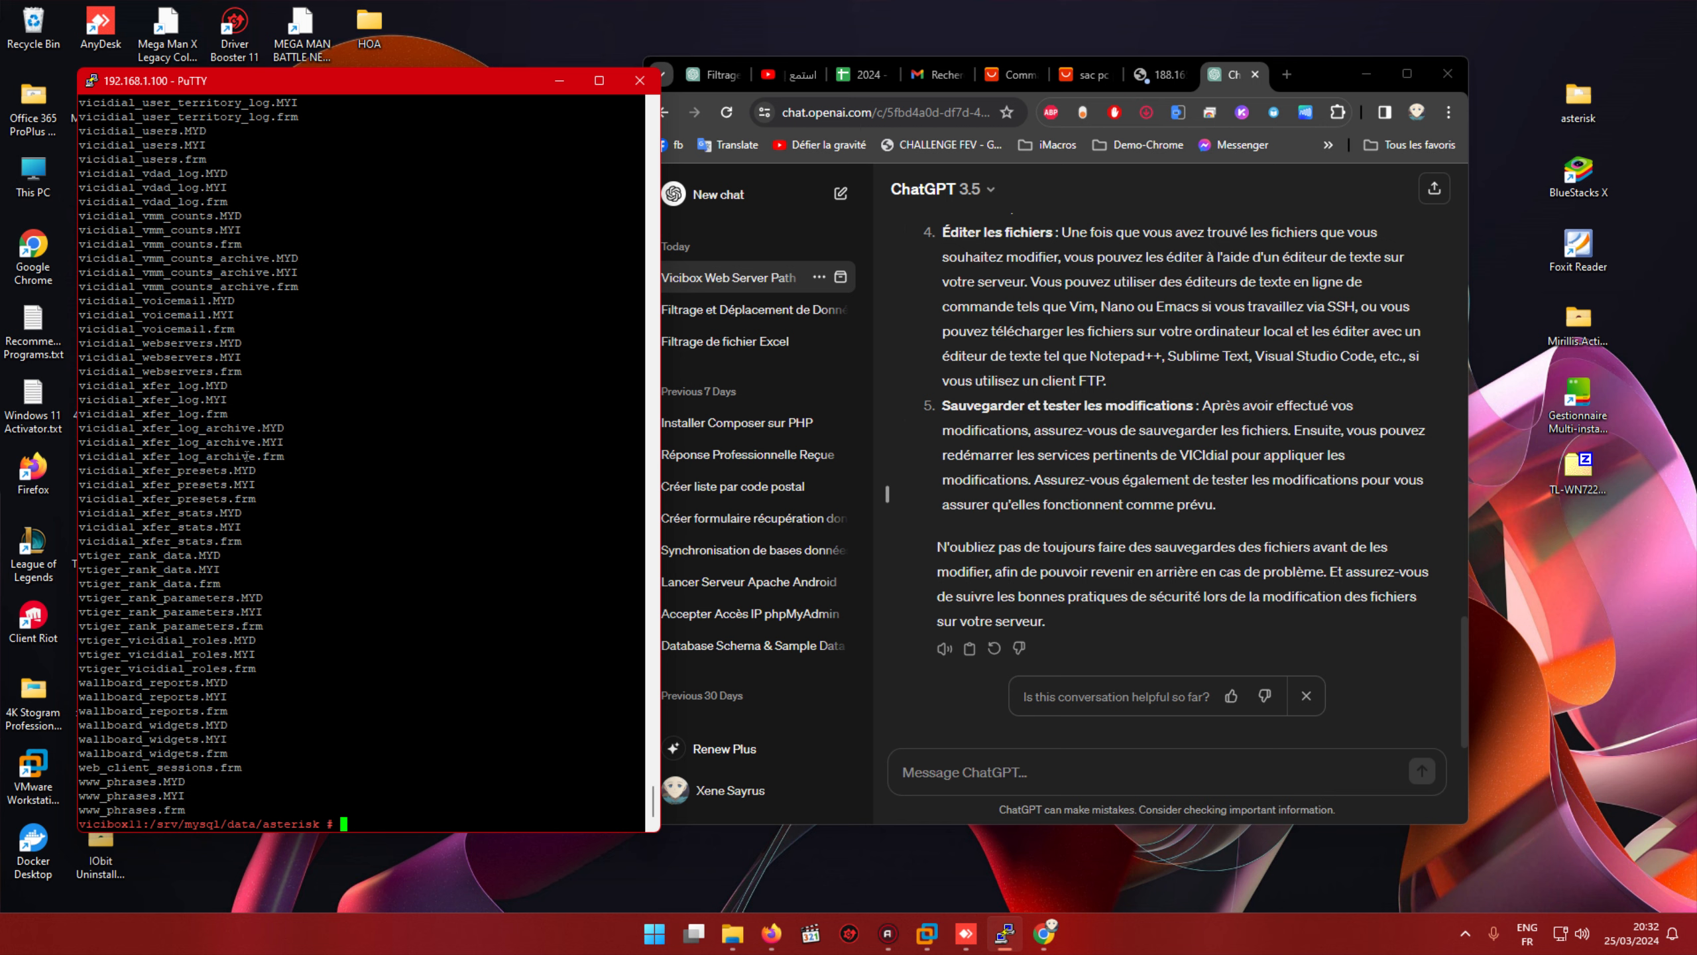
pyautogui.hotkey('shift', 'pageup')
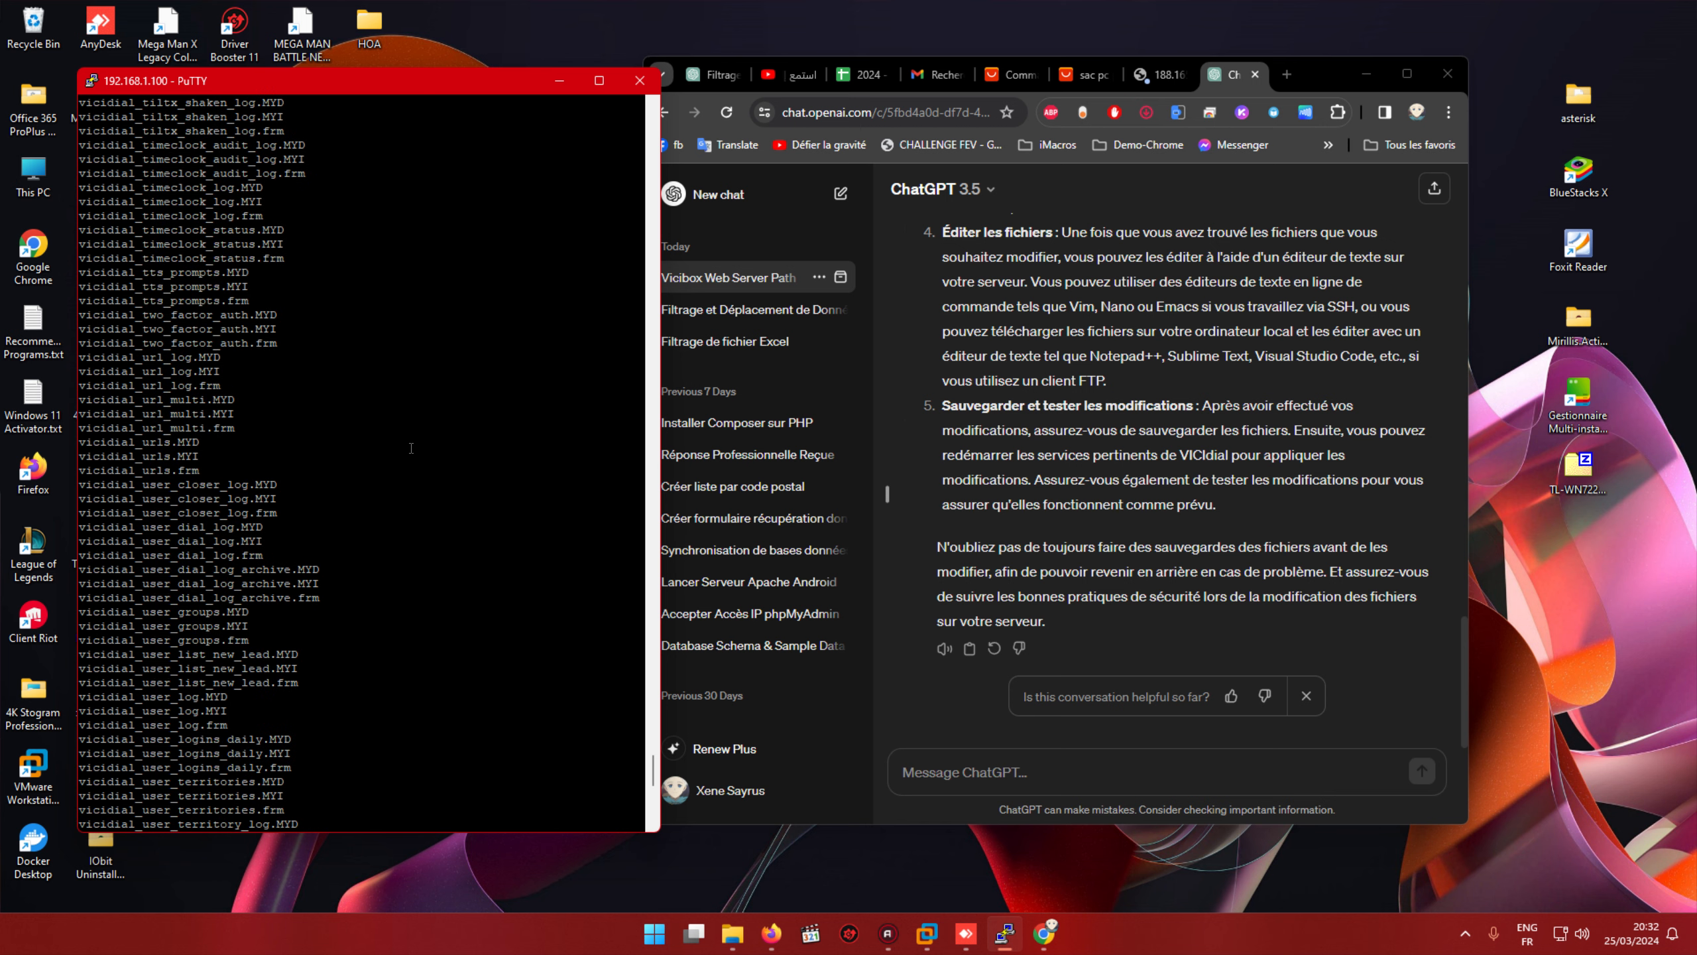
pyautogui.hotkey('shift', 'pageup')
pyautogui.hotkey('shift', 'pageup')
pyautogui.hotkey('shift', 'pageup')
pyautogui.hotkey('shift', 'pageup')
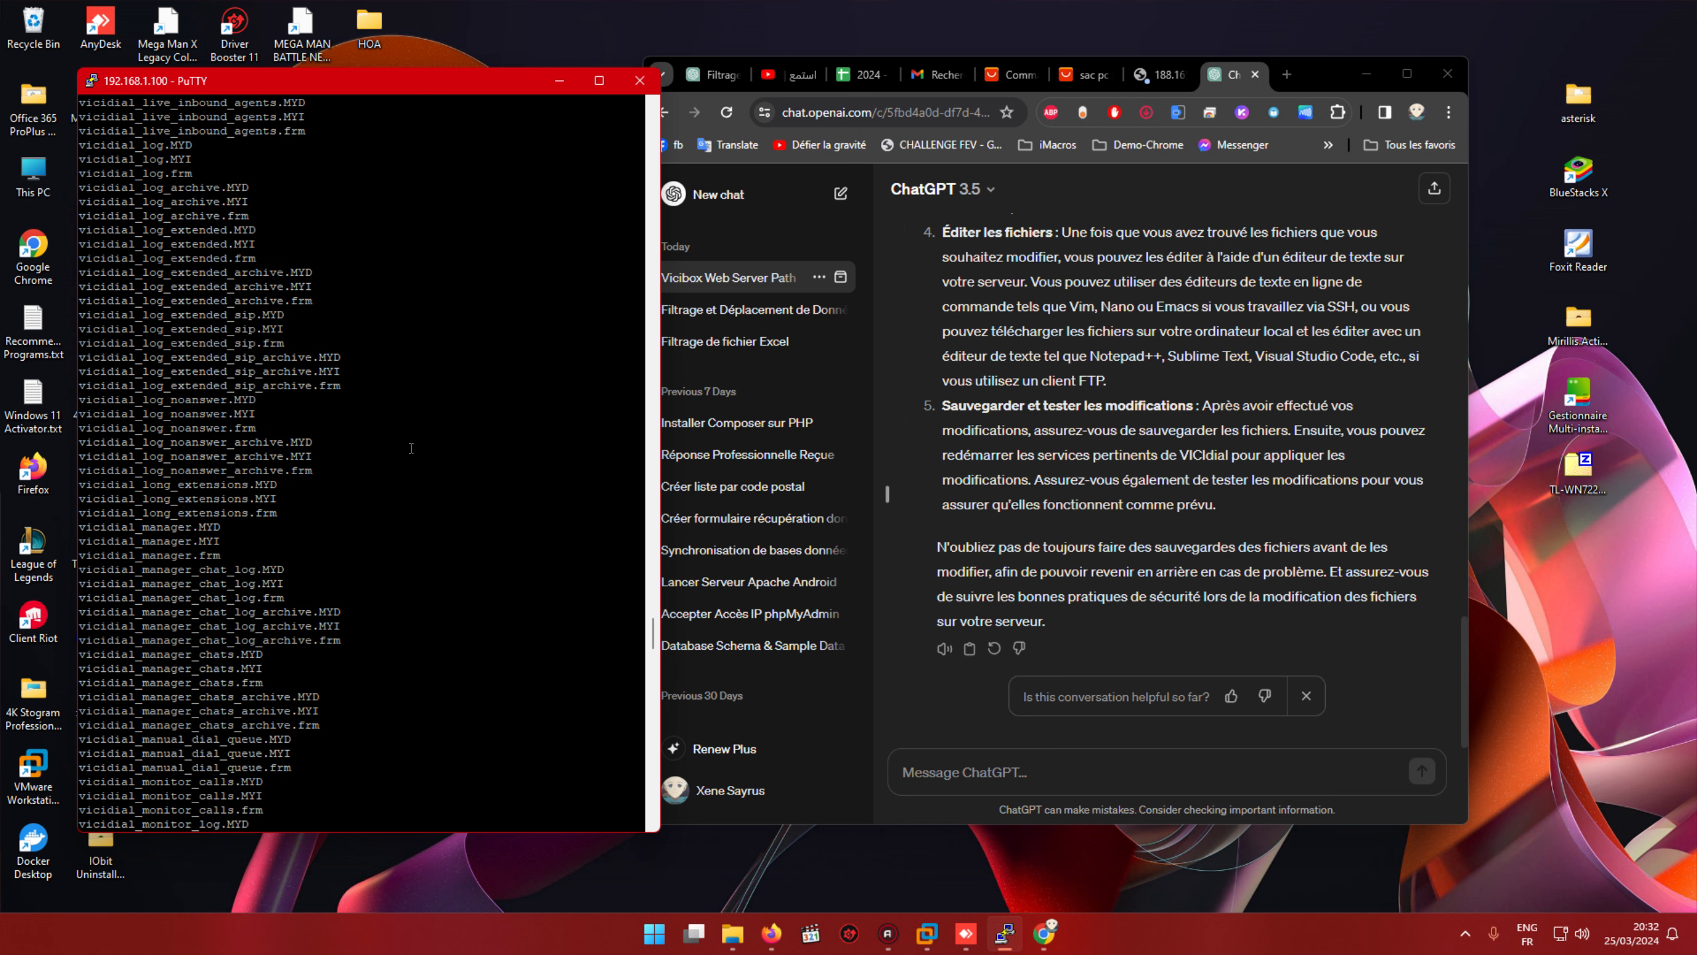